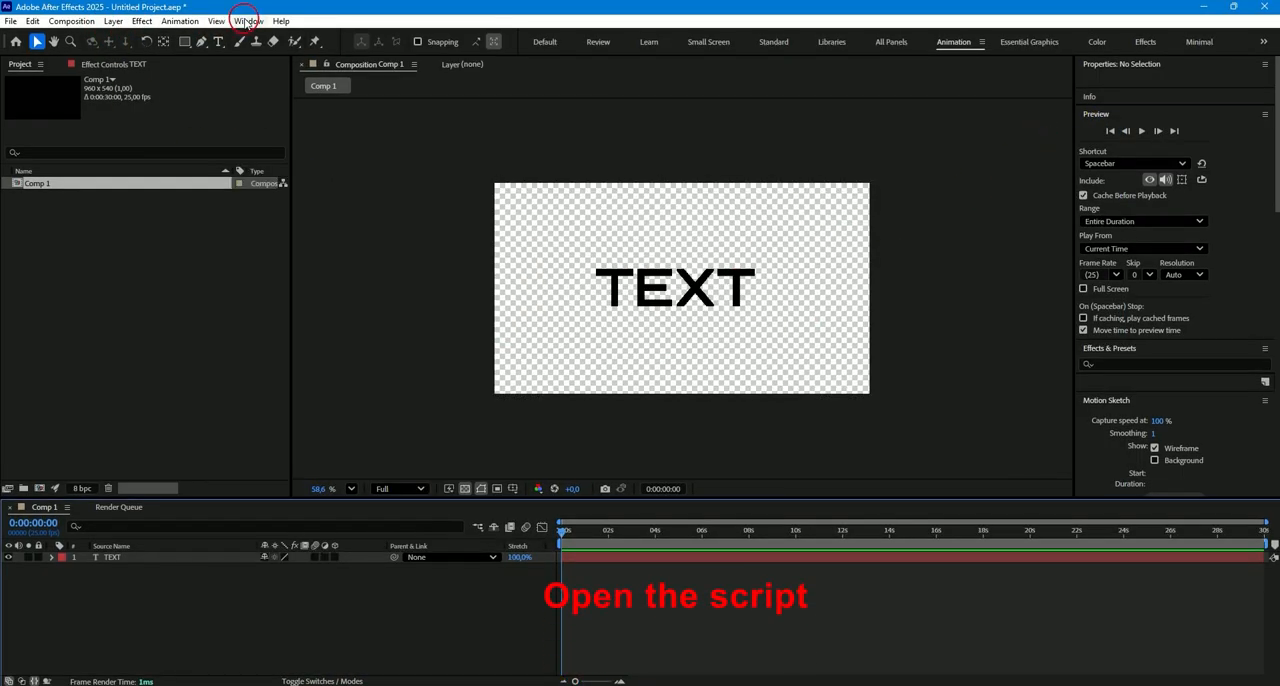
- Open the SolariText script and dock it beneath Motion Sketch in the workspace
left_click(248, 21)
left_click(288, 652)
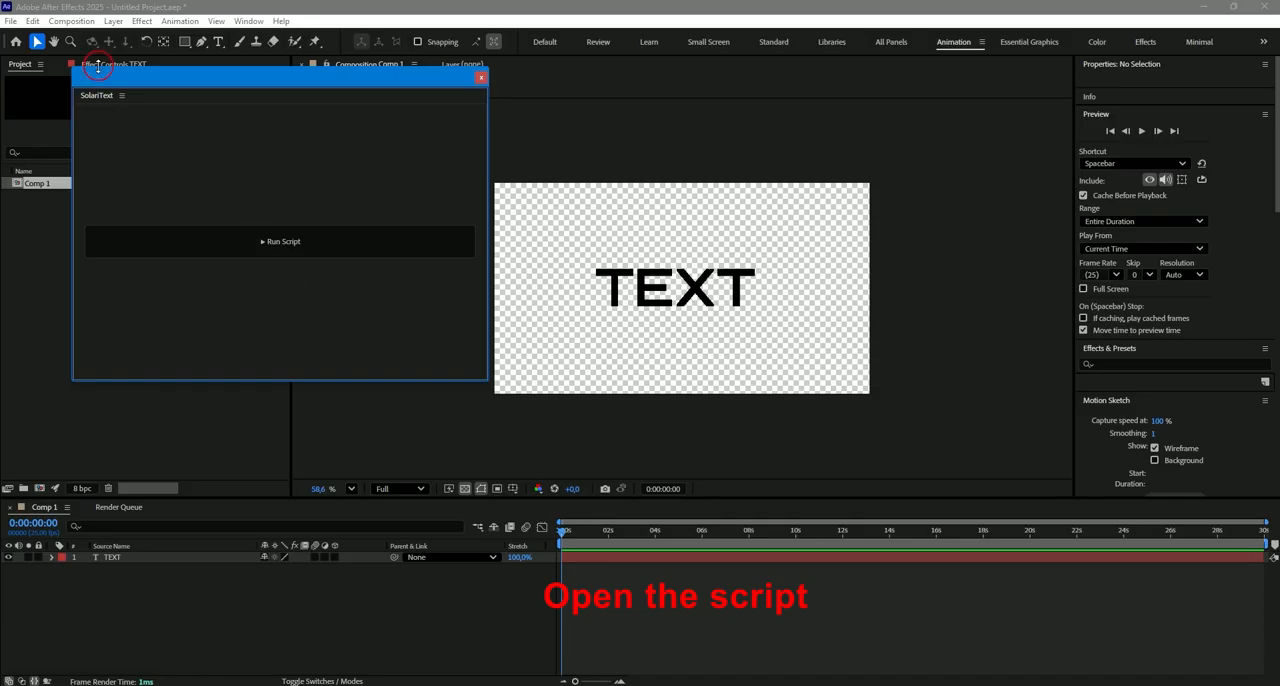
left_click_drag(73, 71, 1125, 484)
left_click_drag(1142, 276, 1143, 409)
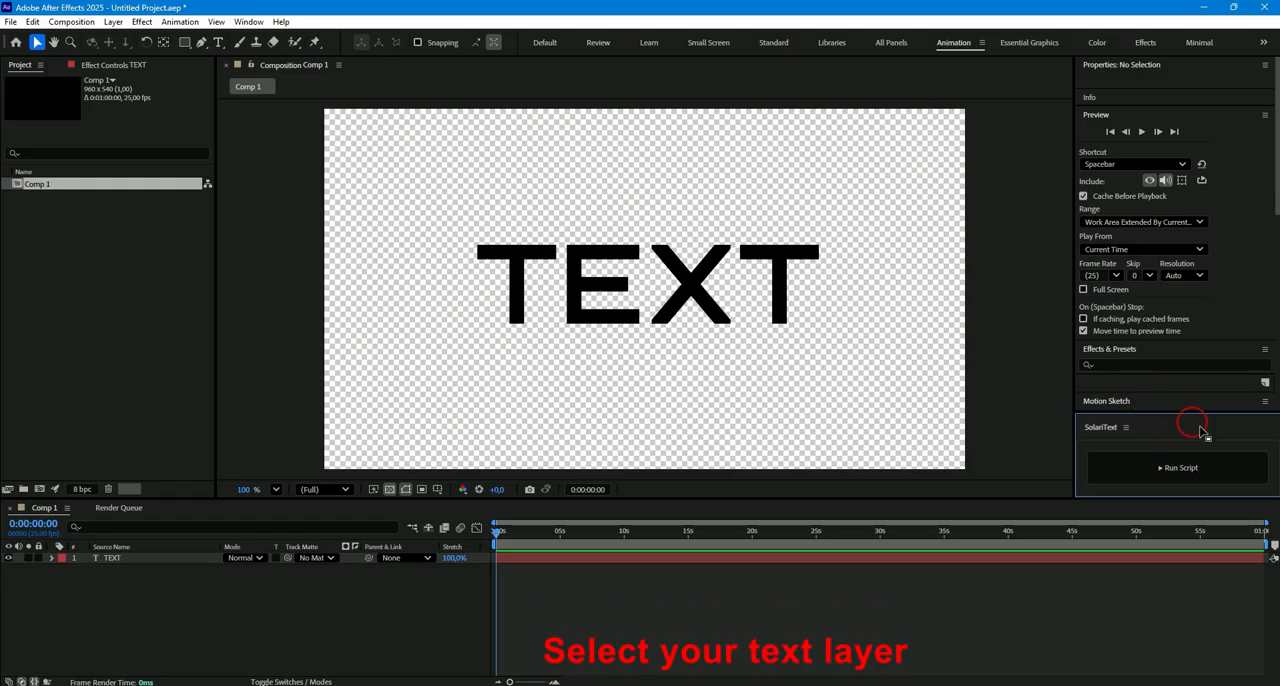
- Run SolariText on the TEXT layer, review its Basic, Timing, Style and Advanced settings, and create the flipboard with the defaults
left_click(618, 559)
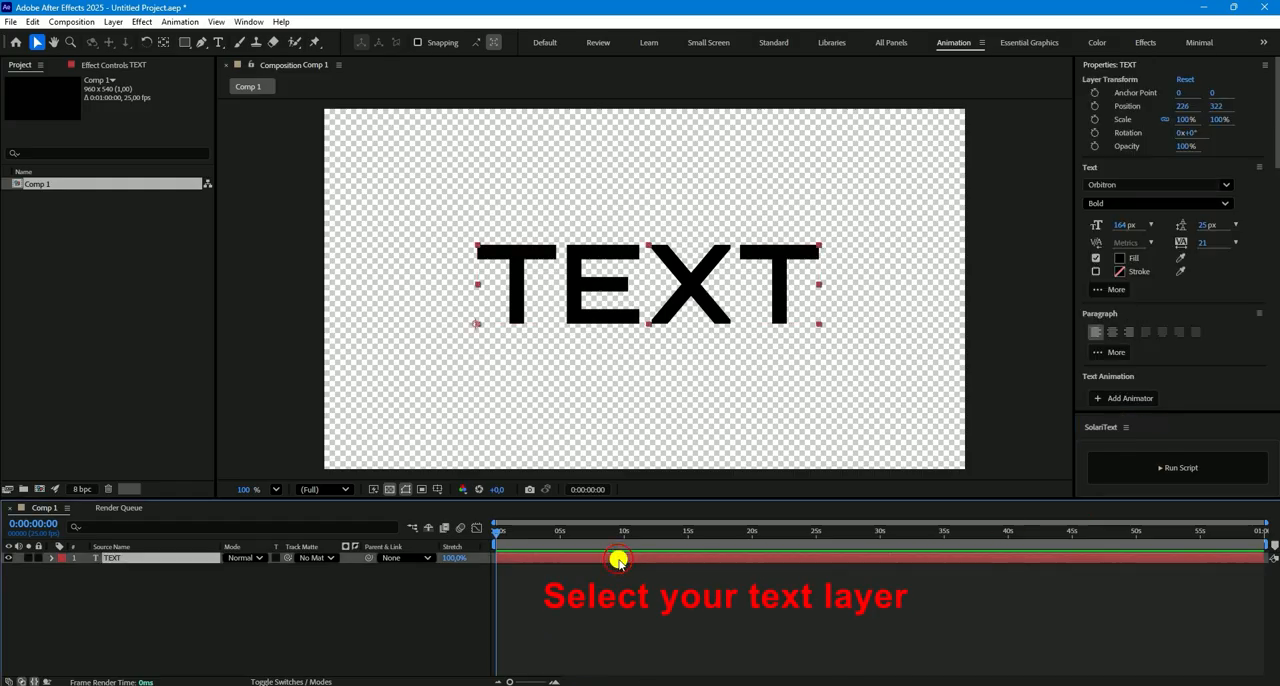
left_click(1188, 467)
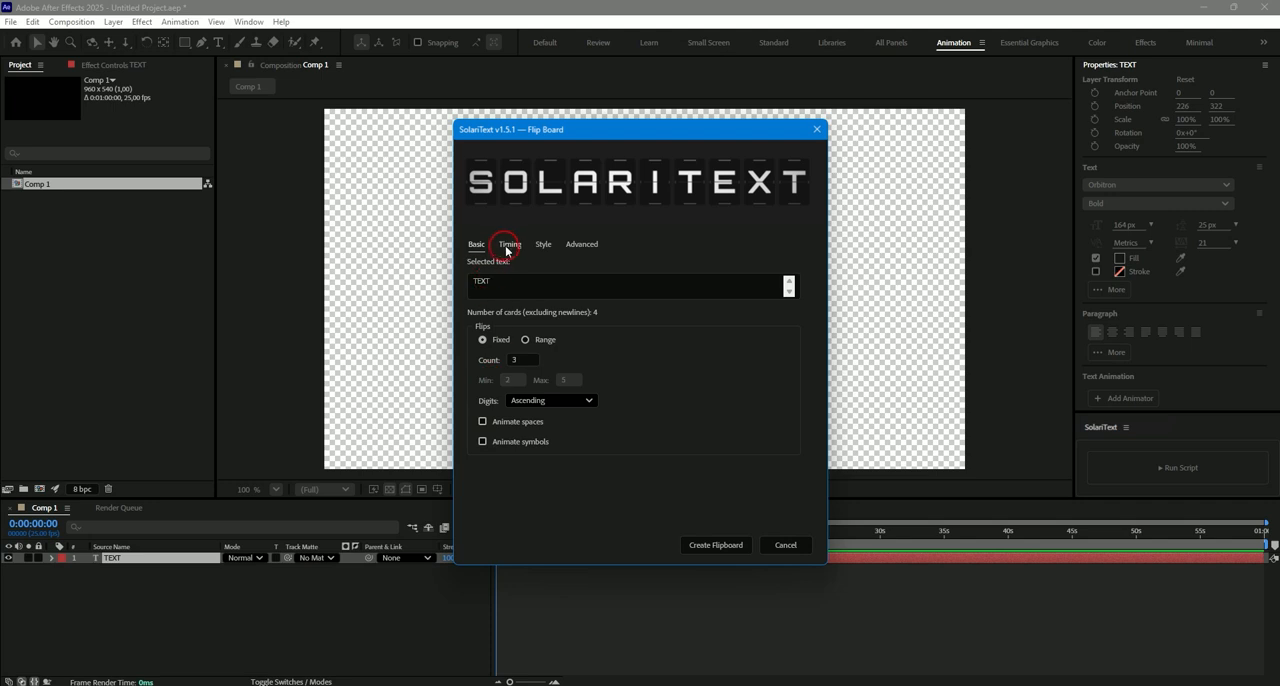
left_click(508, 247)
left_click(542, 246)
left_click(583, 245)
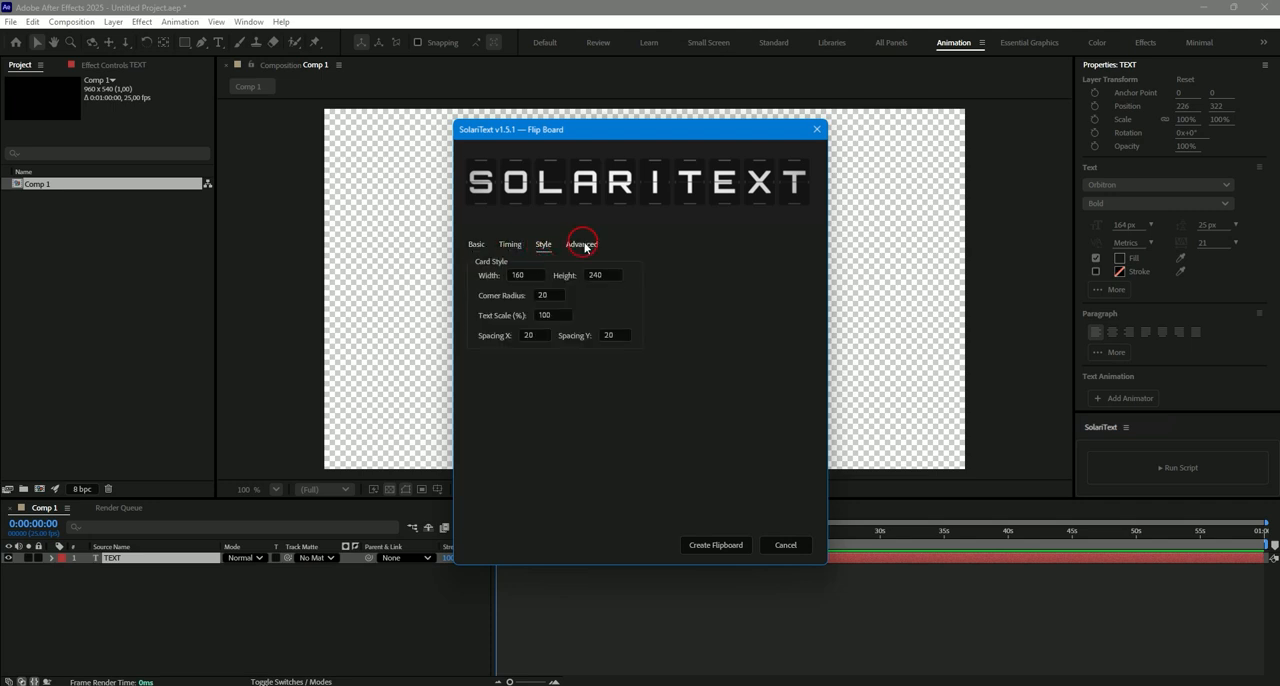
left_click(477, 246)
left_click(714, 545)
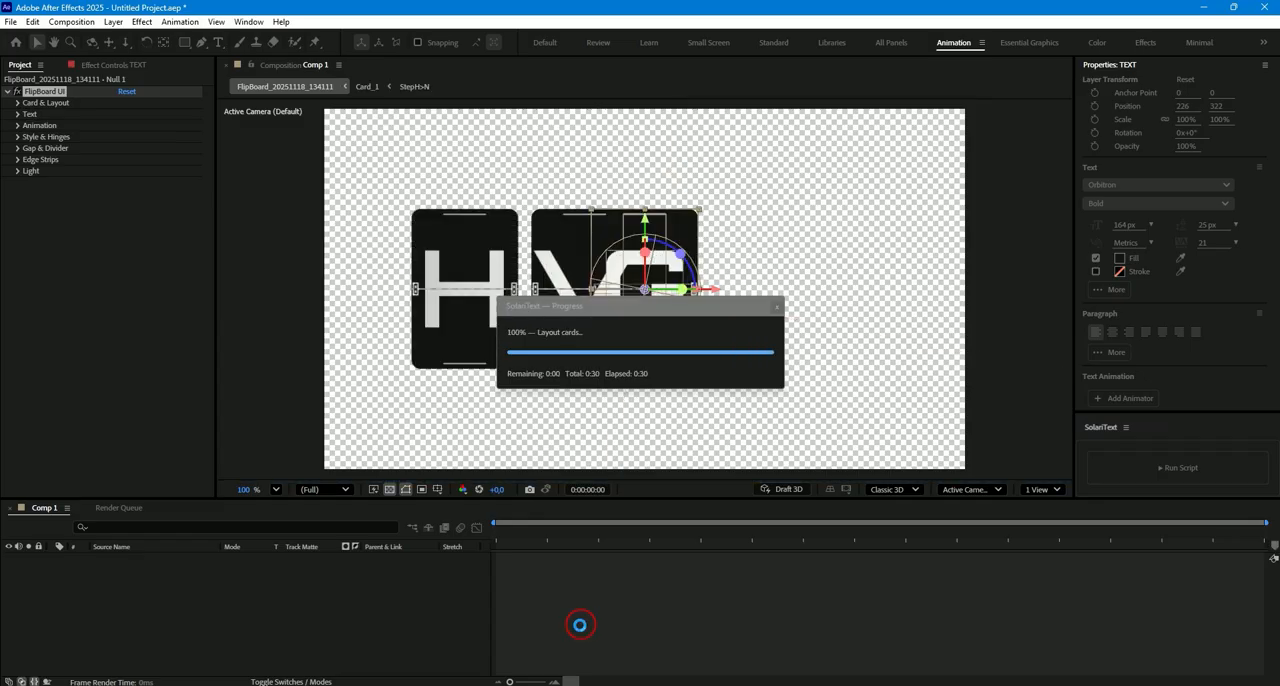
- Play back the generated flipboard animation and stop once the cards have finished flipping
left_click(548, 655)
key("space")
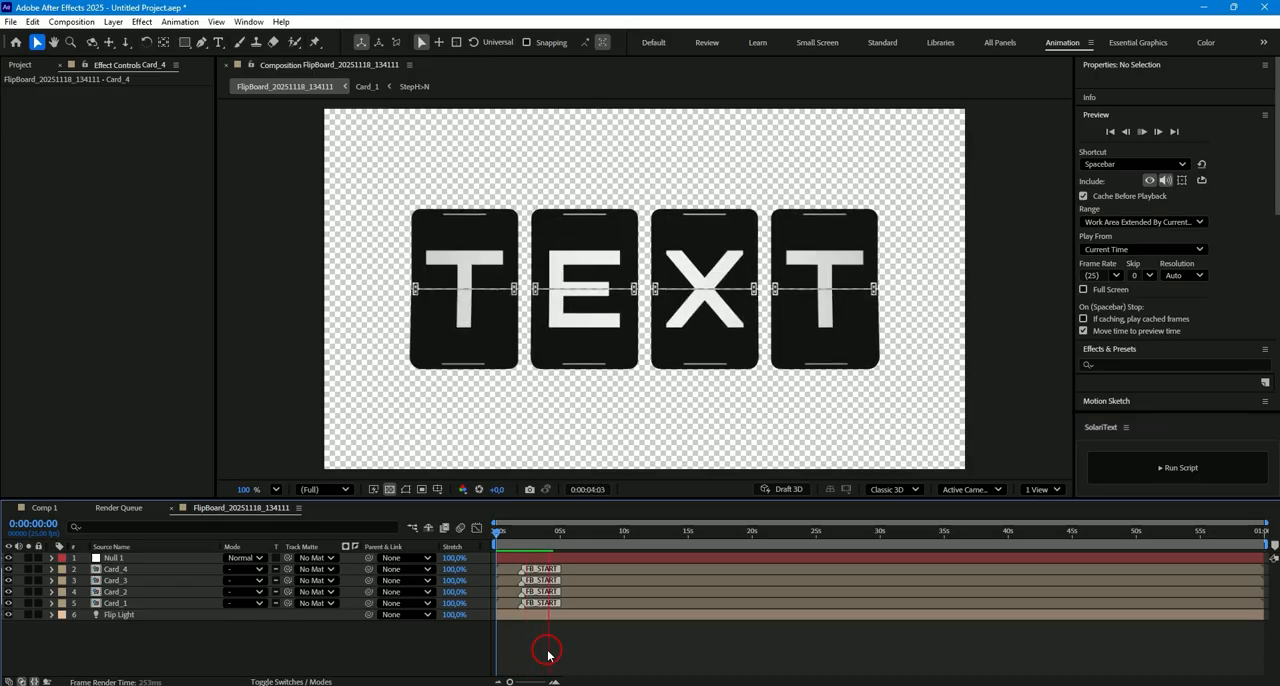
left_click(547, 651)
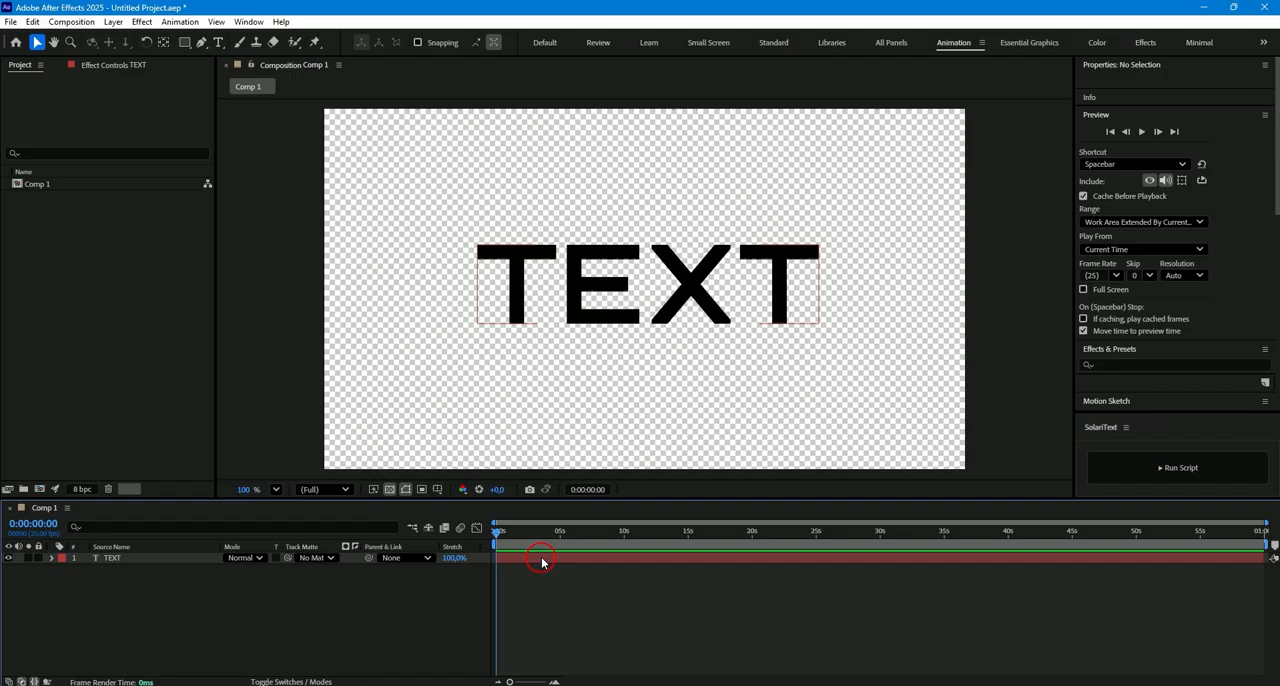
- Create a SolariText flipboard from the TEXT layer with the card start timing set to Sequential
left_click(541, 562)
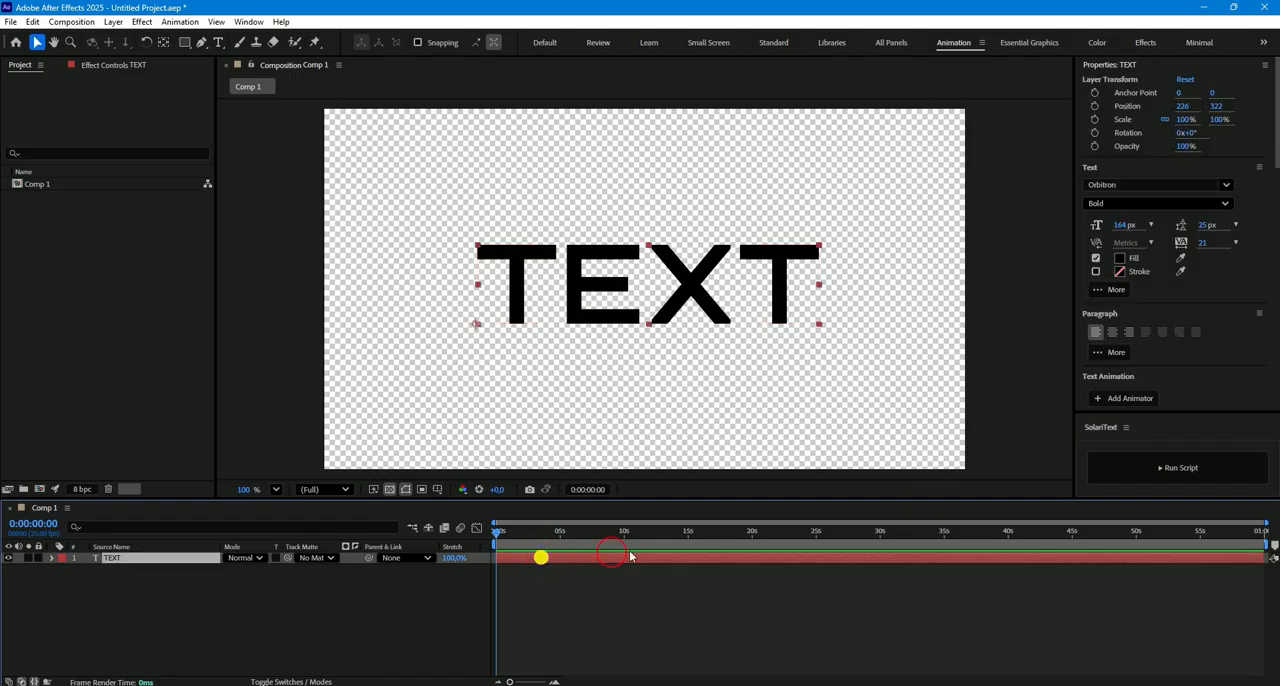
left_click(1152, 465)
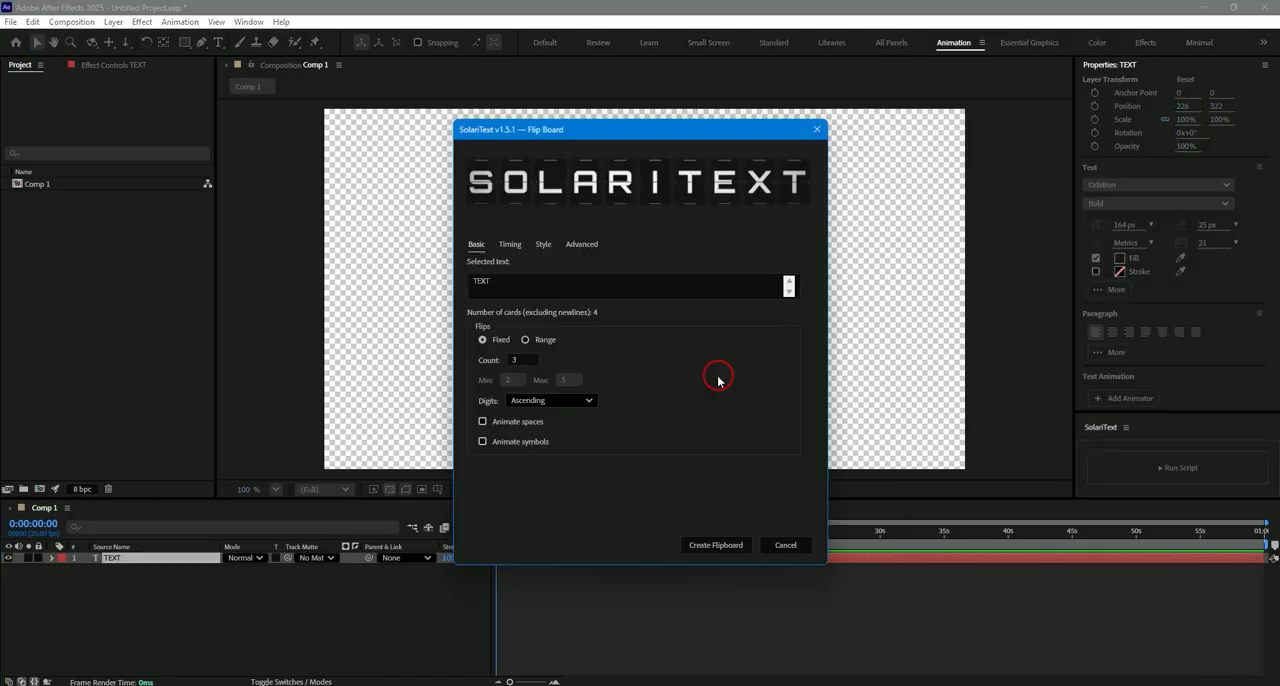
left_click(510, 246)
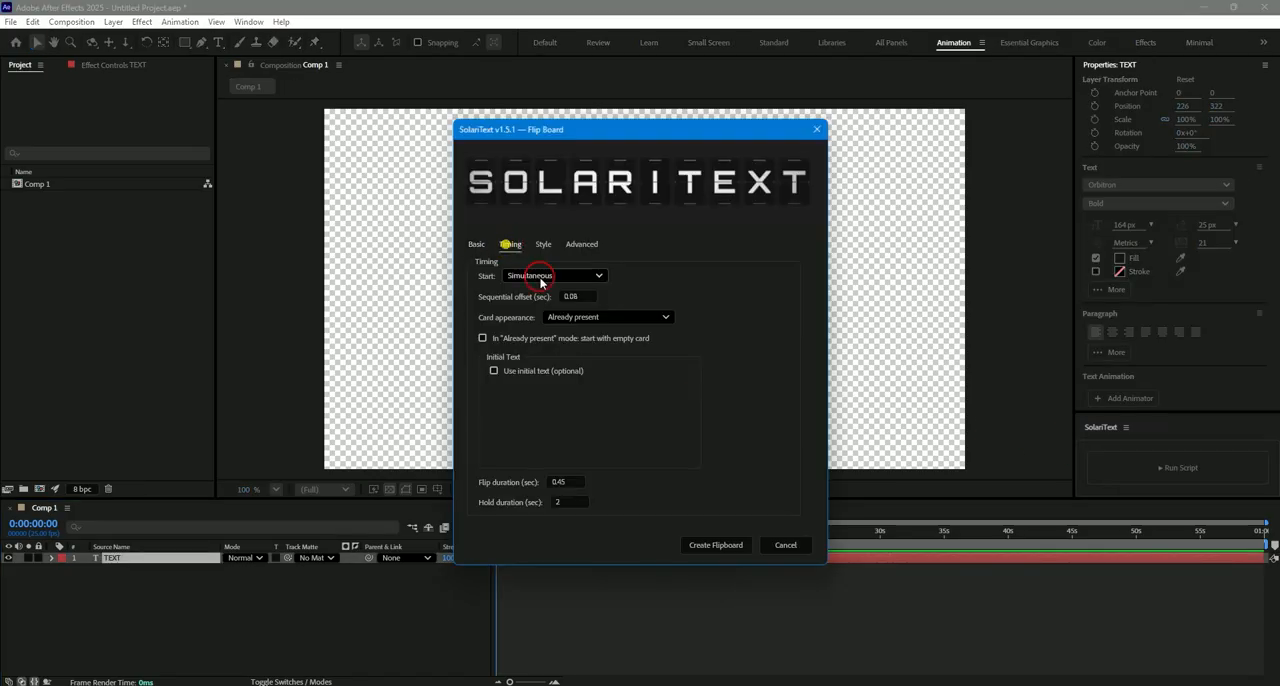
left_click(535, 276)
left_click(526, 305)
left_click(709, 544)
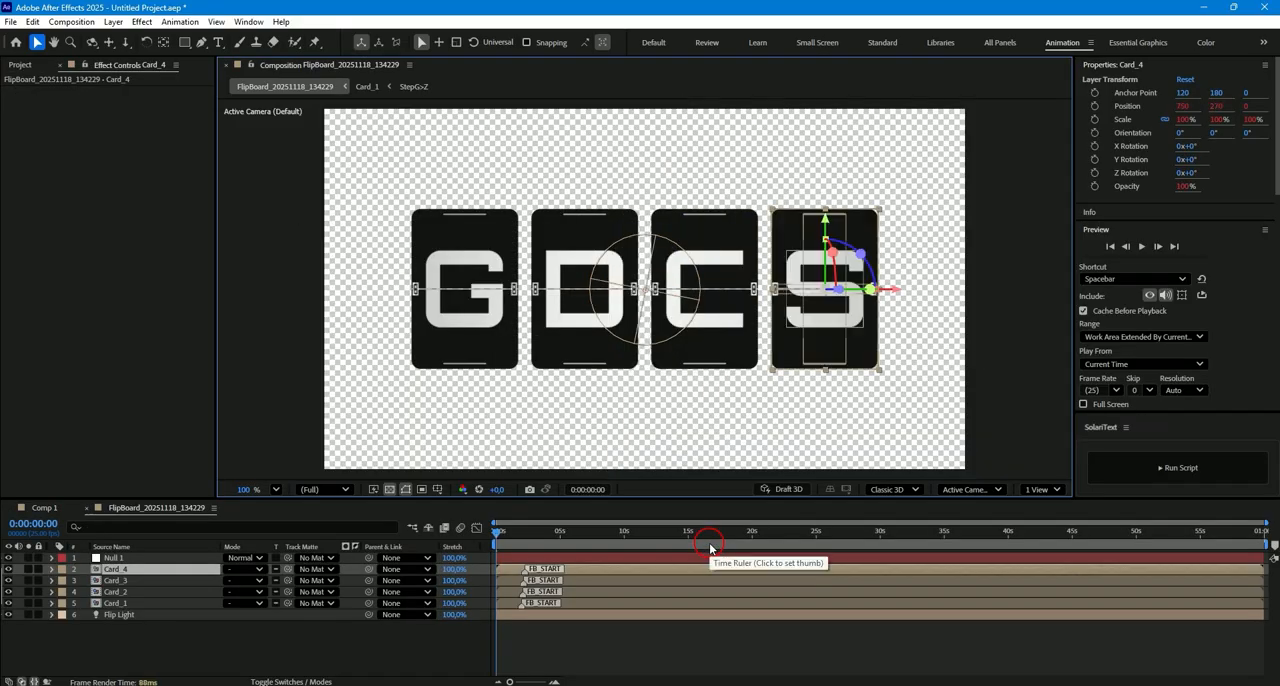
left_click(543, 645)
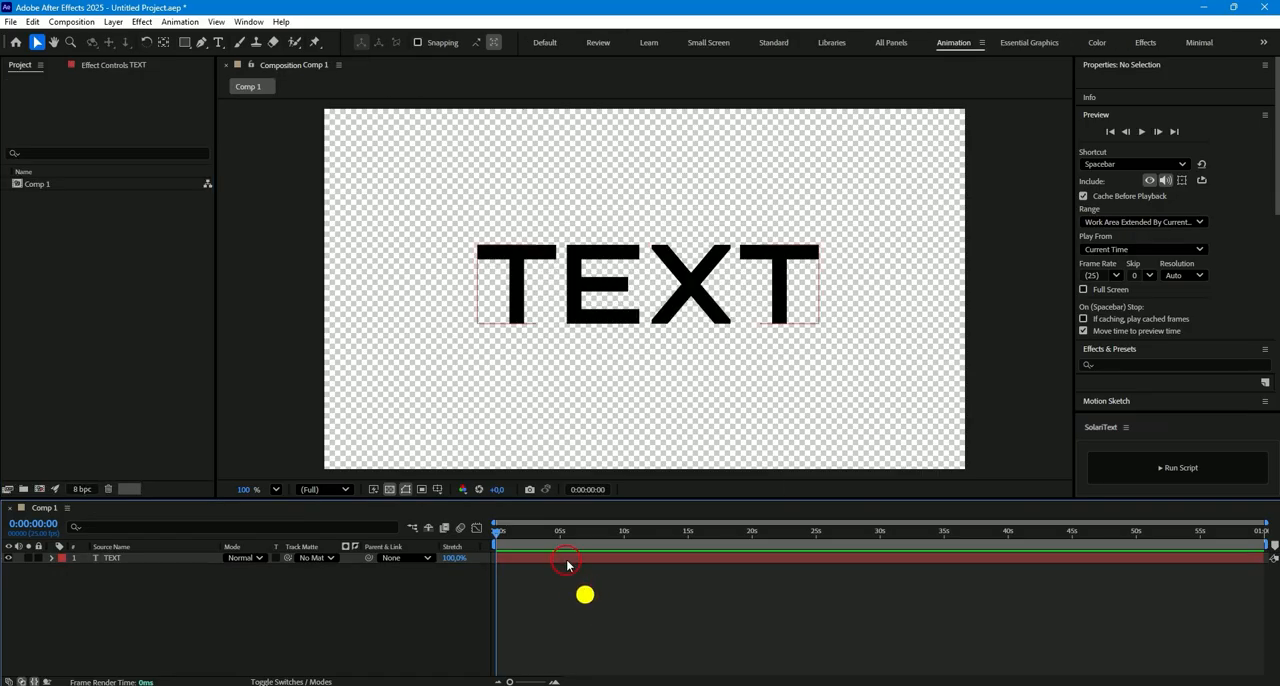
- Run SolariText on the TEXT layer and set the flips to a range with minimum 3 and maximum 6
left_click(566, 560)
left_click(1135, 473)
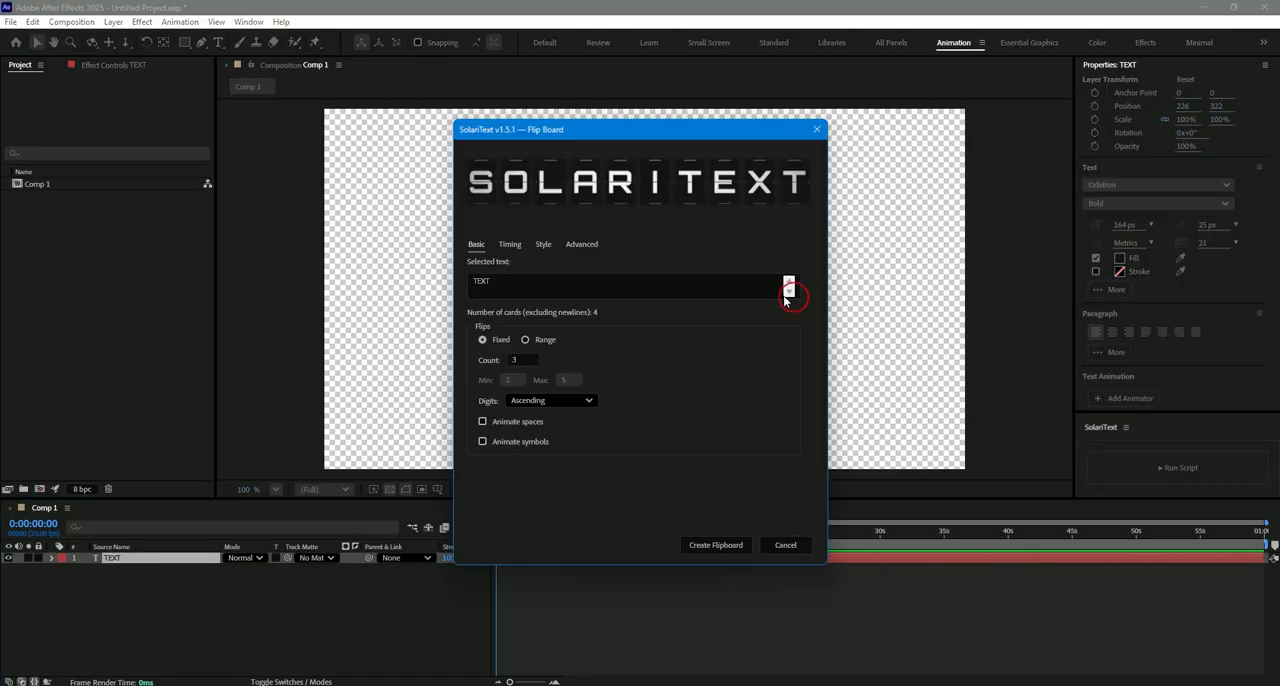
left_click(528, 341)
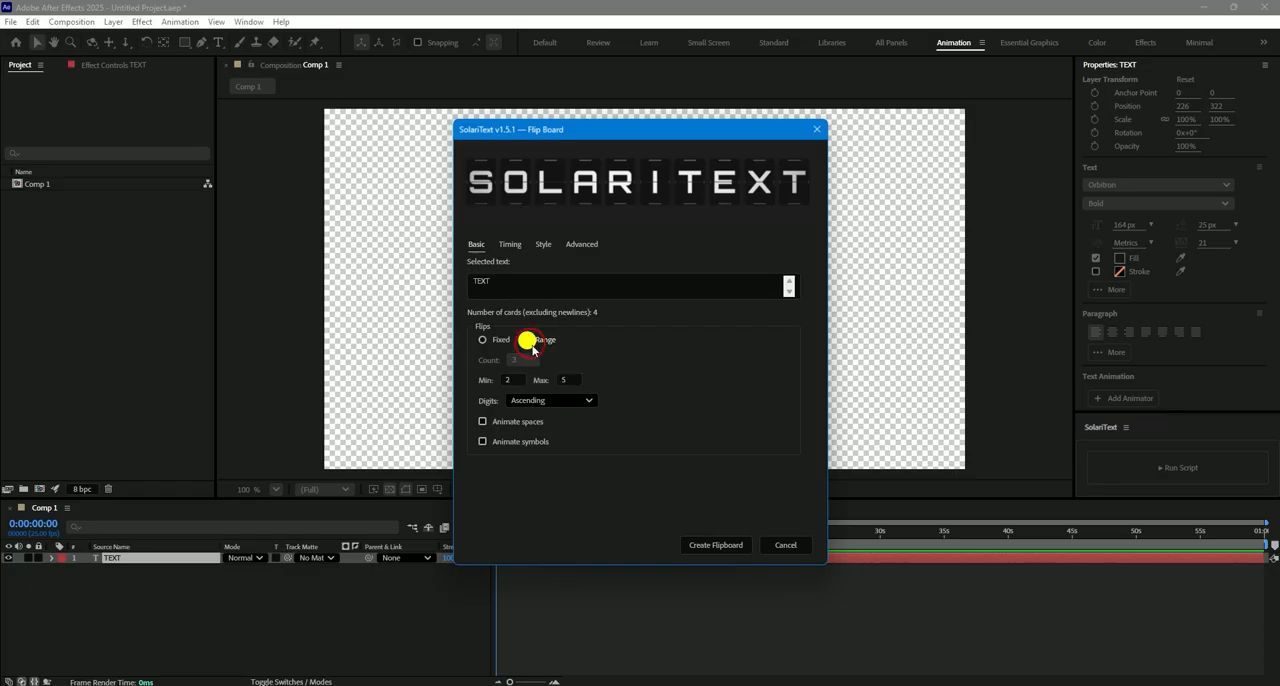
left_click(514, 379)
type("3")
left_click(569, 379)
type("6")
- Set the card start timing to Sequential and create the flipboard
left_click(507, 245)
left_click(537, 275)
left_click(527, 304)
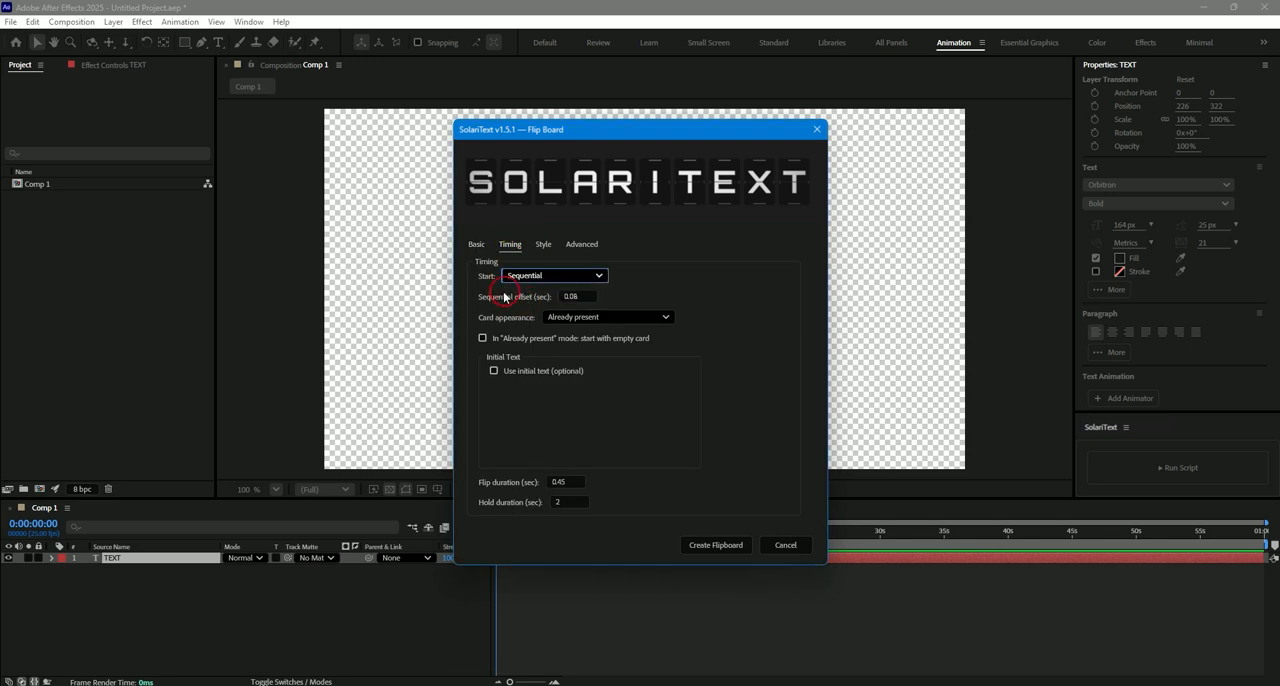
left_click(705, 544)
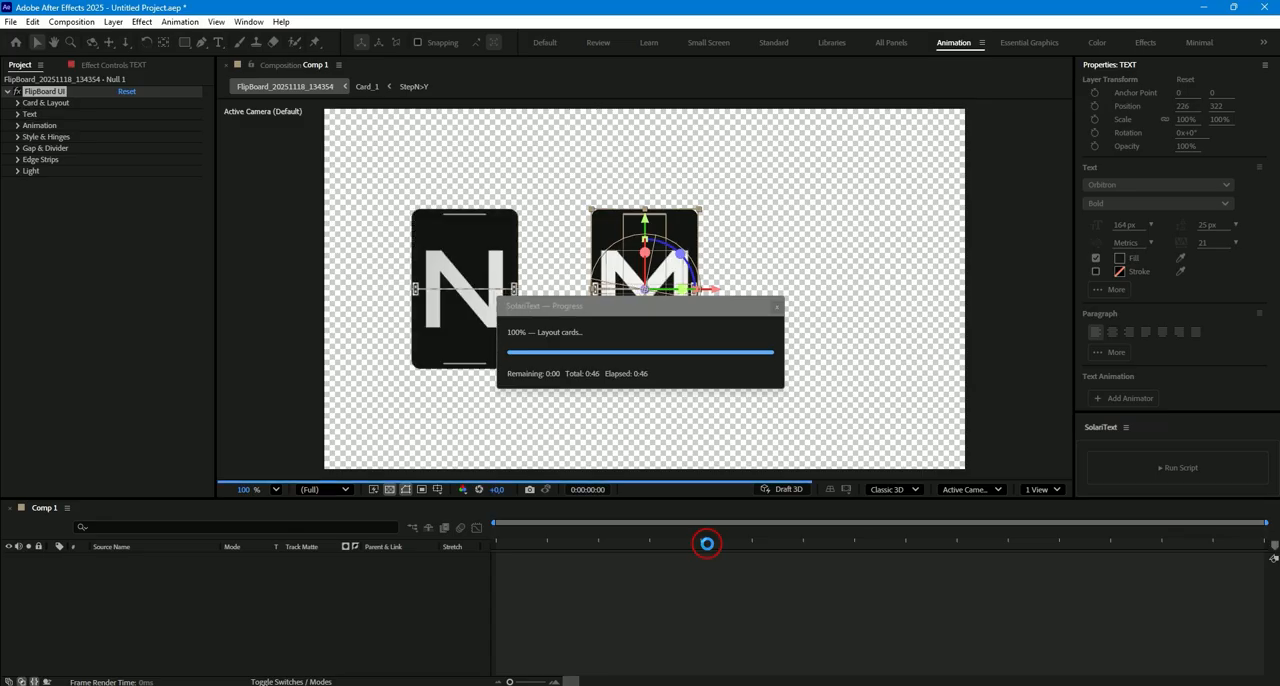
- Preview the flipboard built with the flip range and stop playback after the last card settles
left_click(524, 652)
key("space")
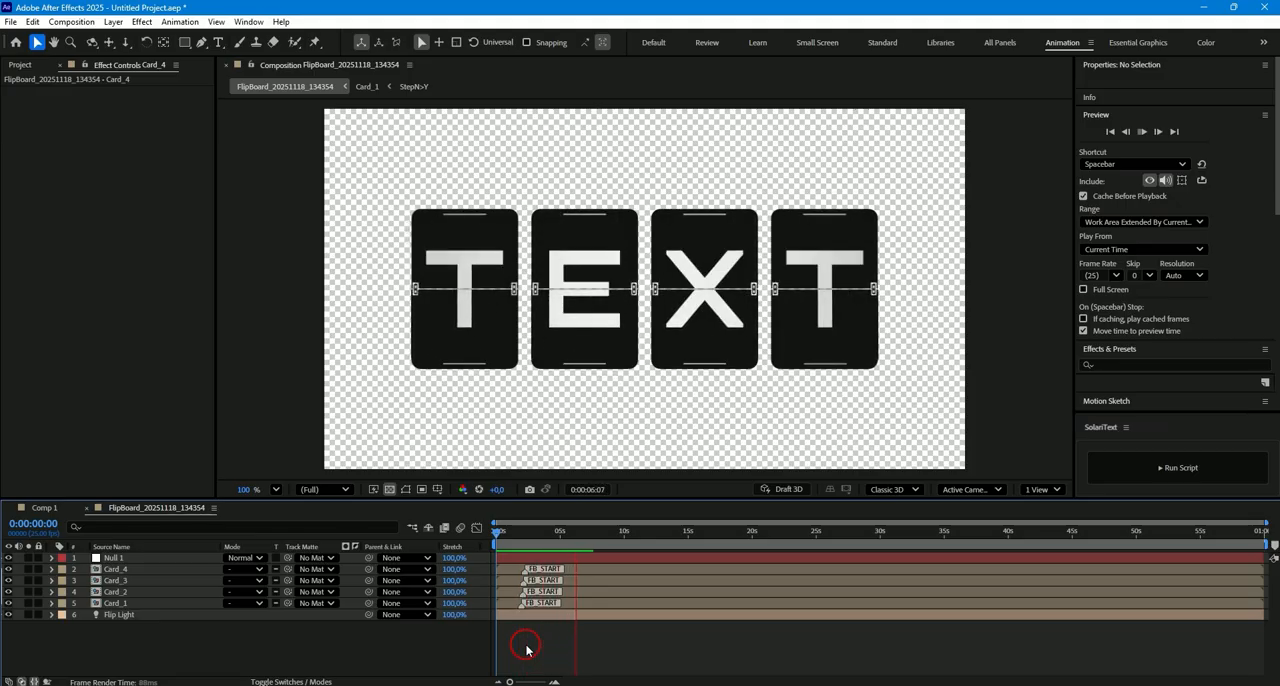
key("space")
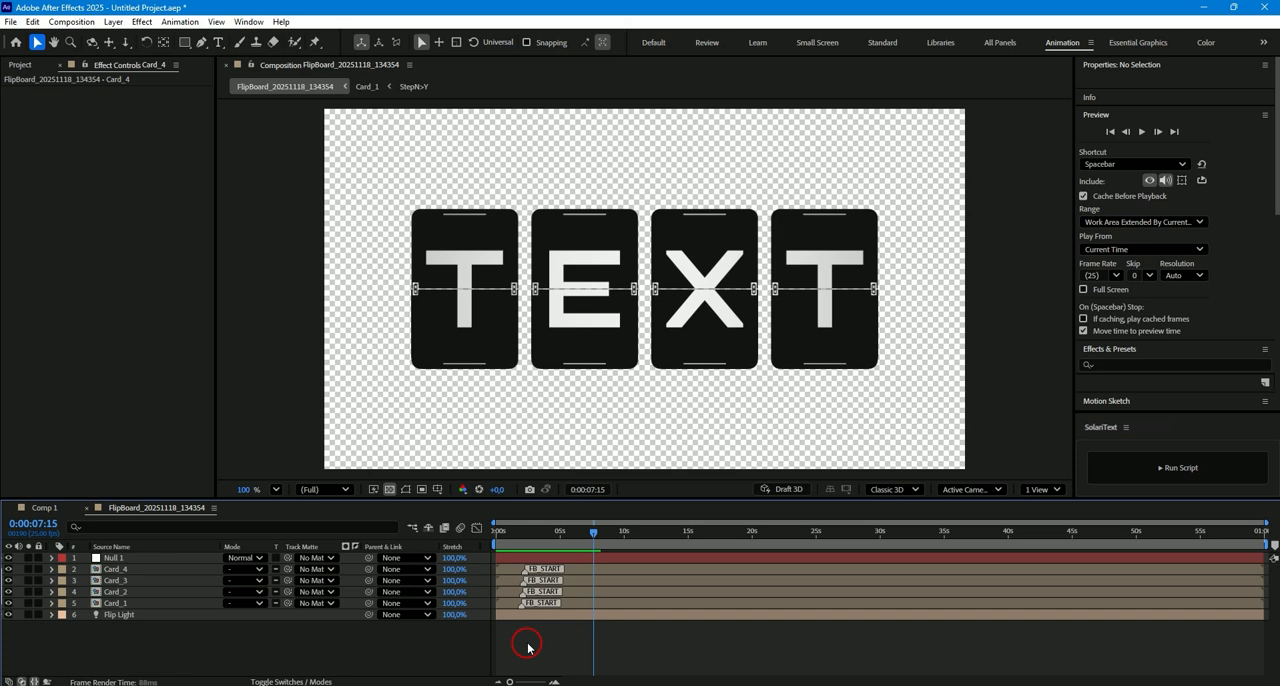
- Open the Card_1 precomp and scrub through its flip step layers to examine the number of flips
double_click(558, 603)
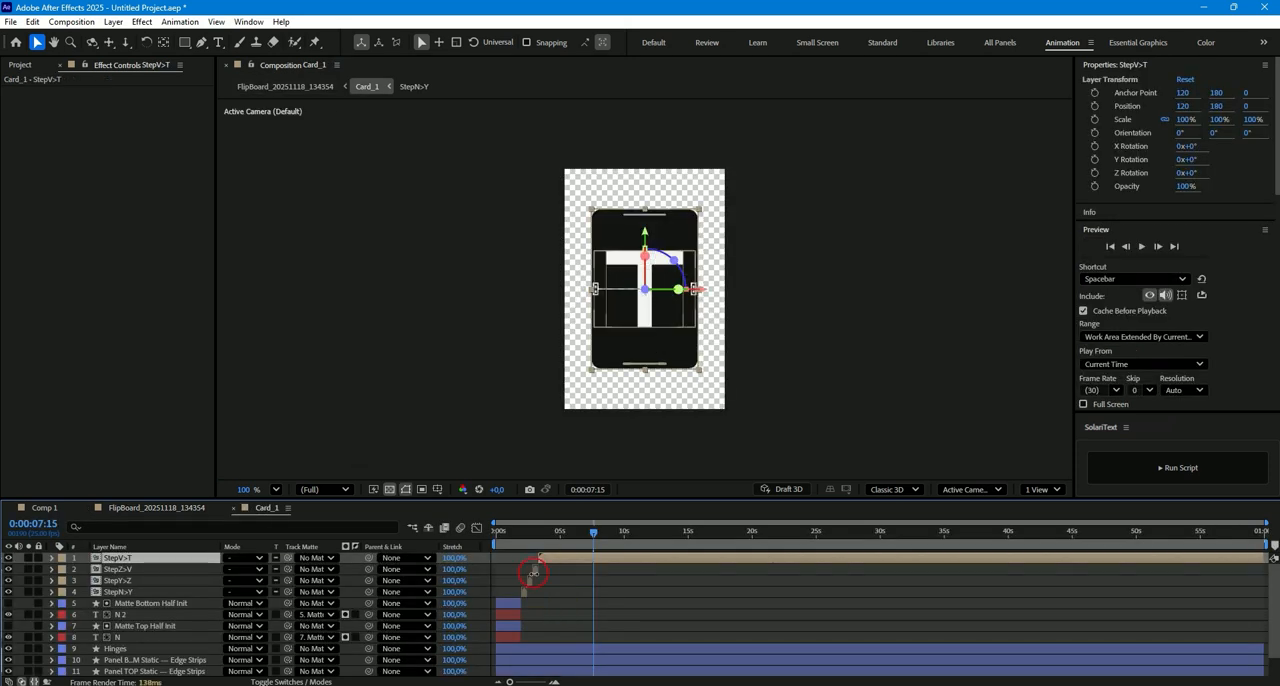
key("equal")
key("equal")
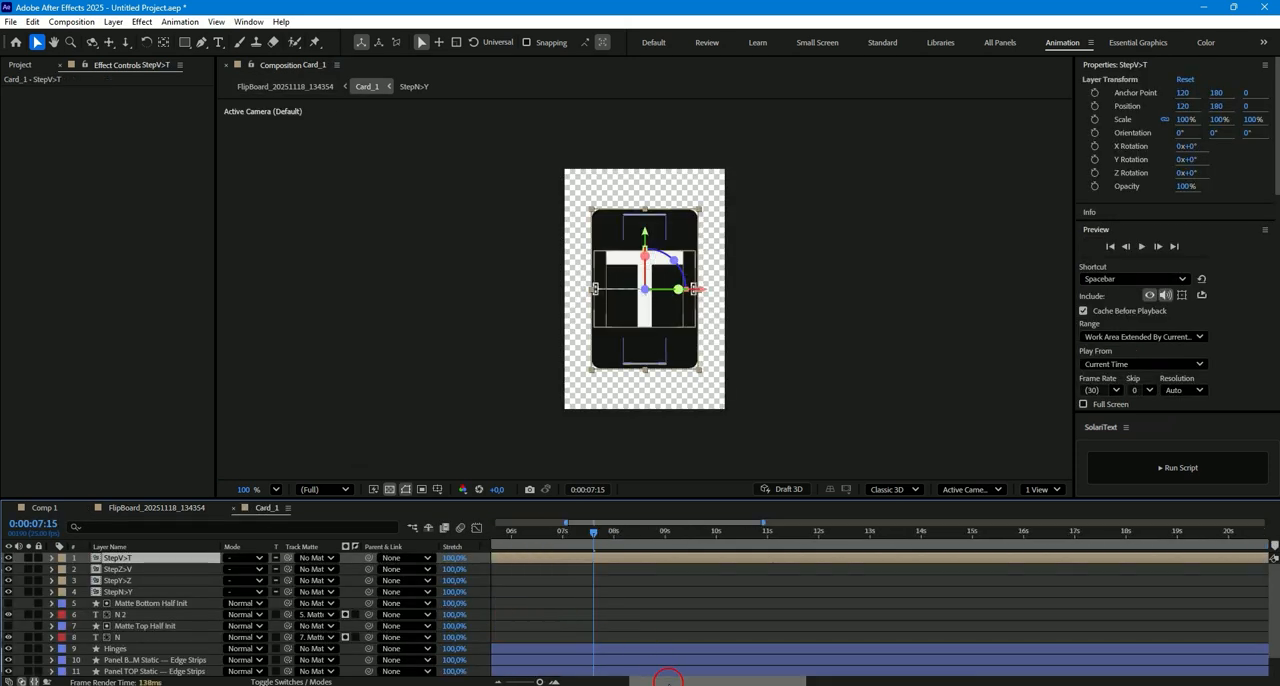
left_click_drag(657, 680, 537, 680)
left_click_drag(593, 538, 714, 523)
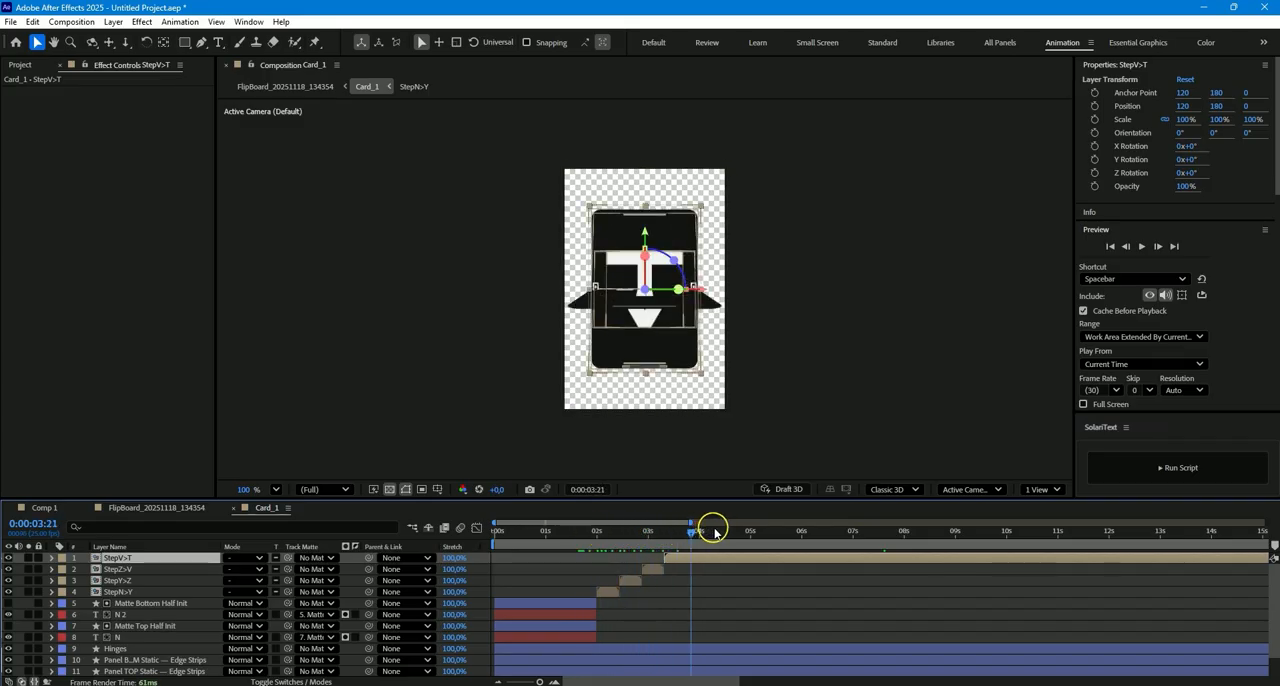
- Return to the flipboard composition, open Card_2 and scrub through its flip steps
left_click(166, 511)
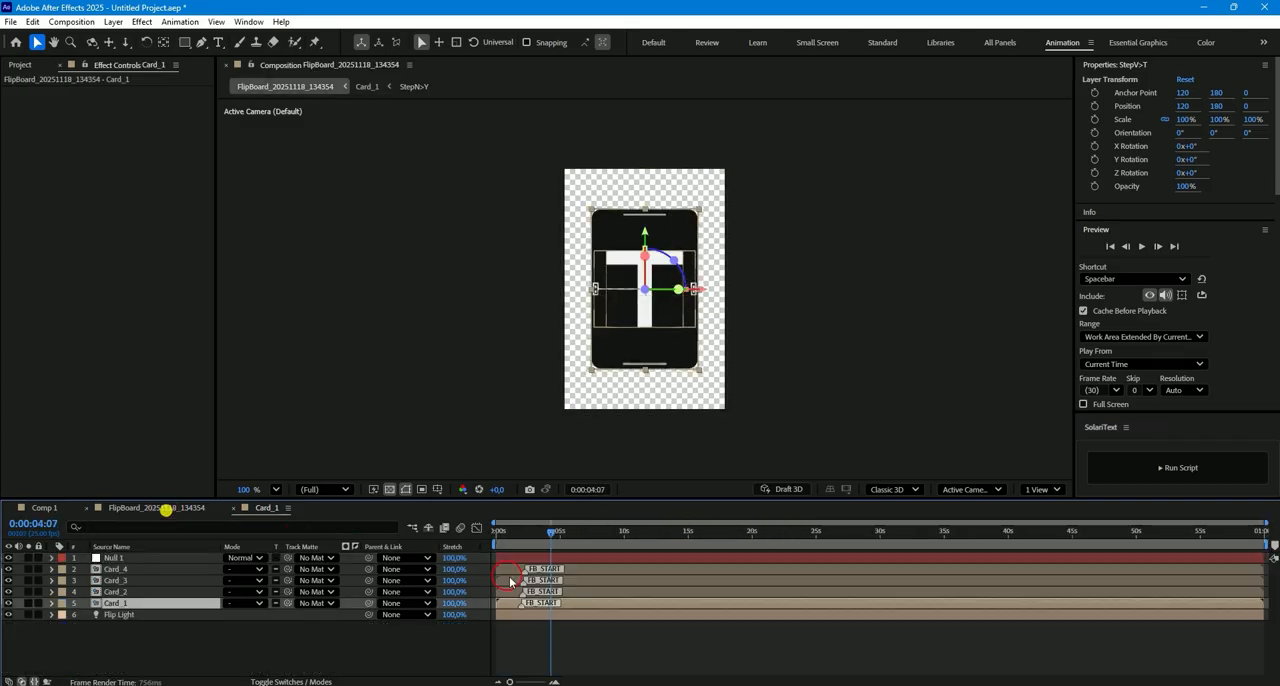
double_click(584, 593)
left_click(544, 560)
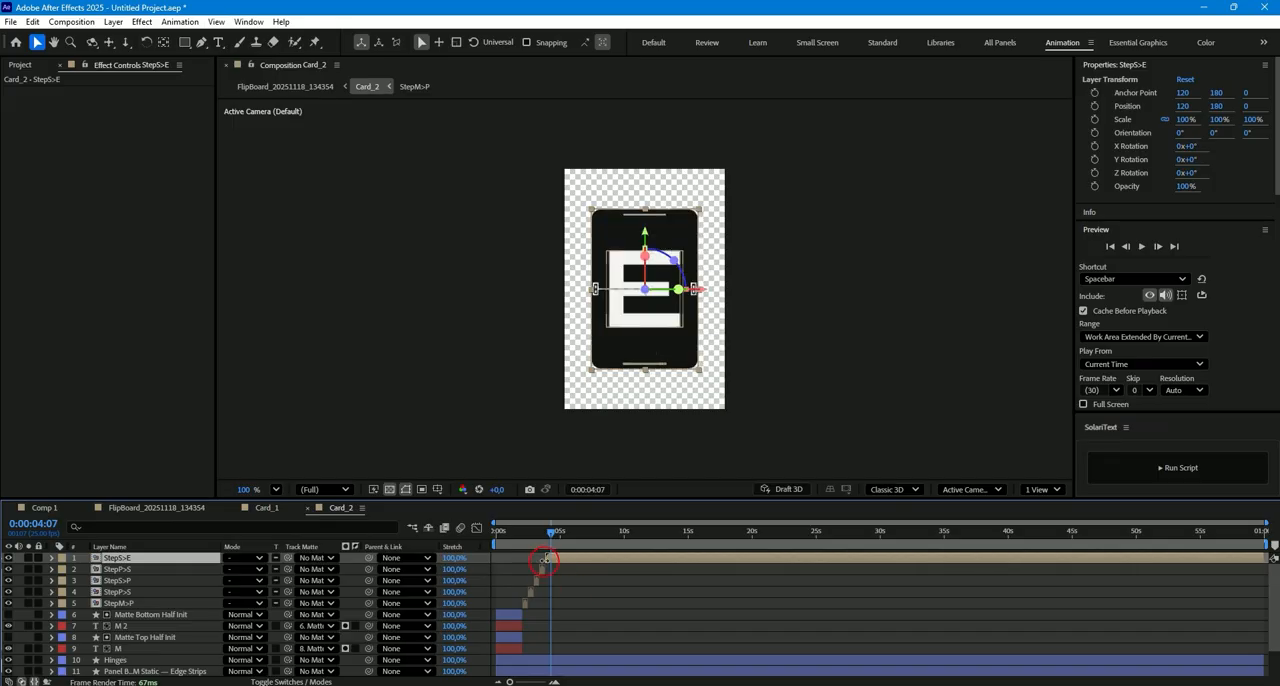
left_click_drag(518, 540, 557, 534)
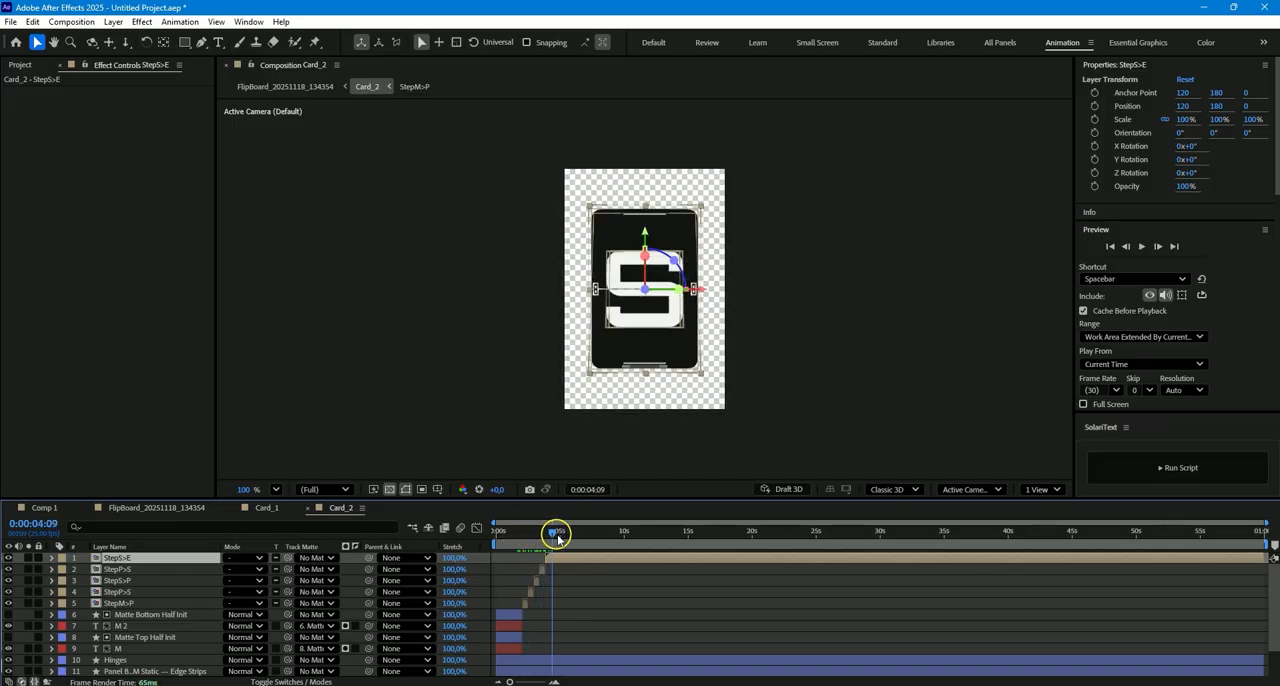
- Examine the flip steps inside the Card_3 and Card_4 precomps by scrubbing through each one
left_click(162, 510)
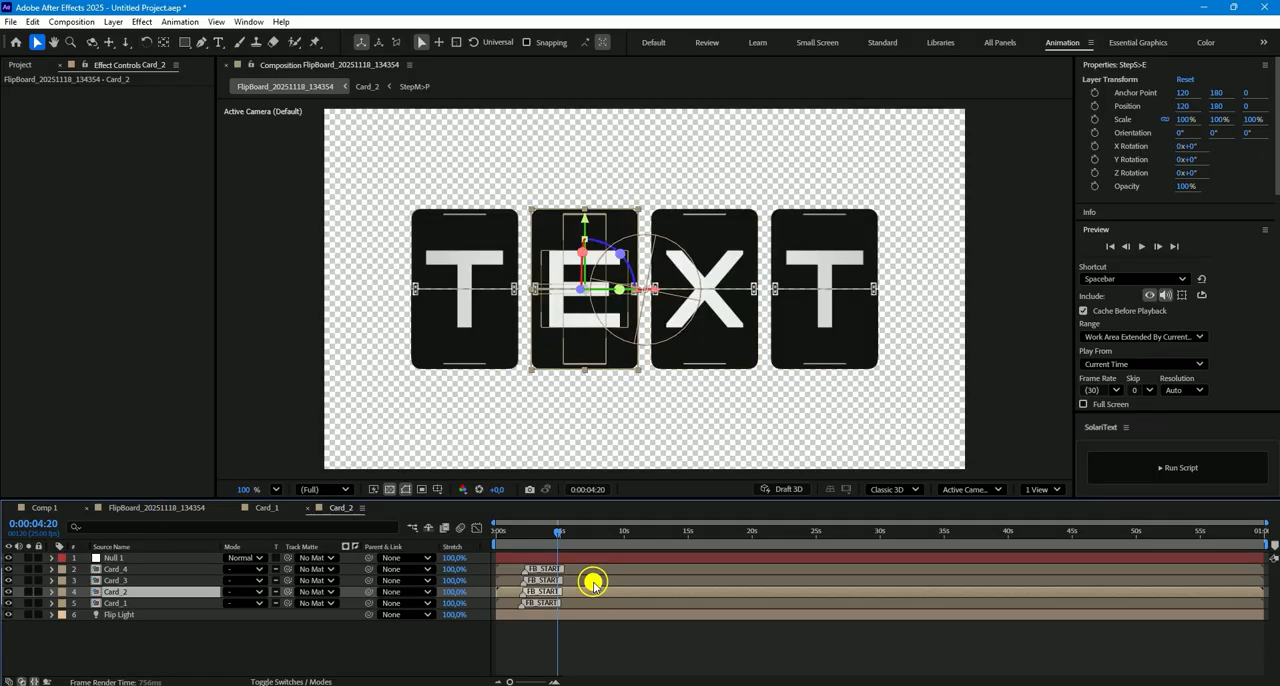
double_click(593, 581)
left_click_drag(519, 533, 551, 534)
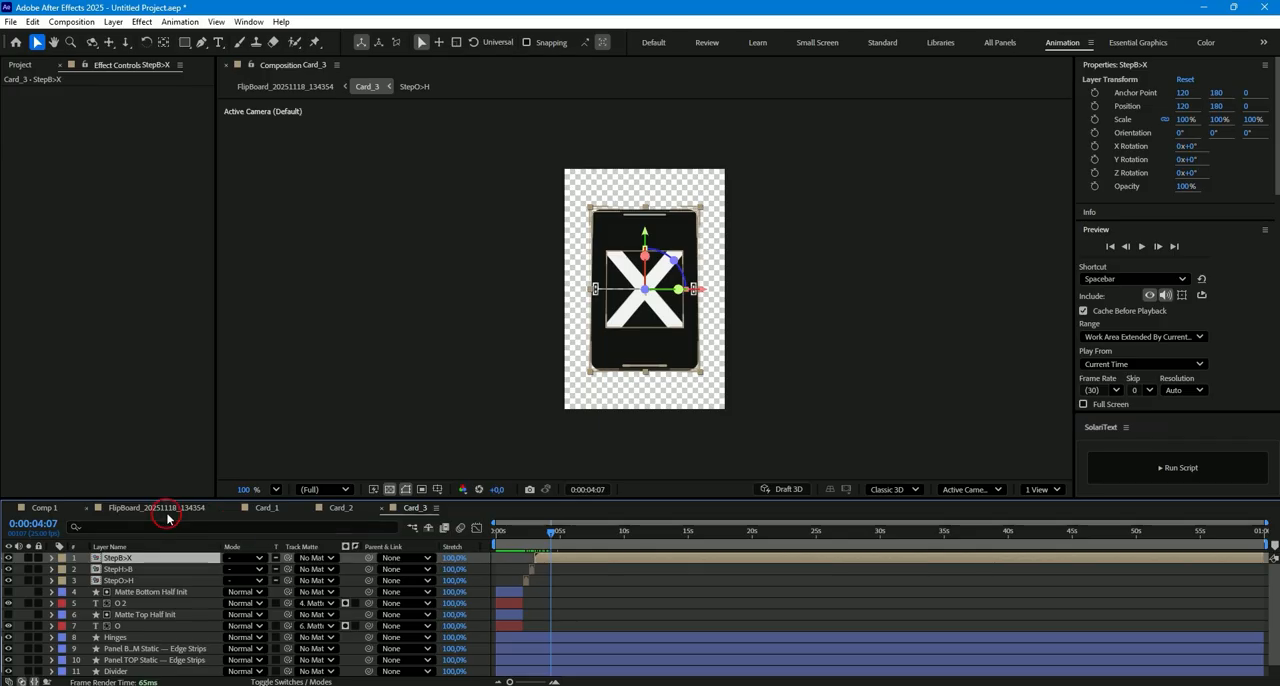
left_click(165, 510)
double_click(584, 571)
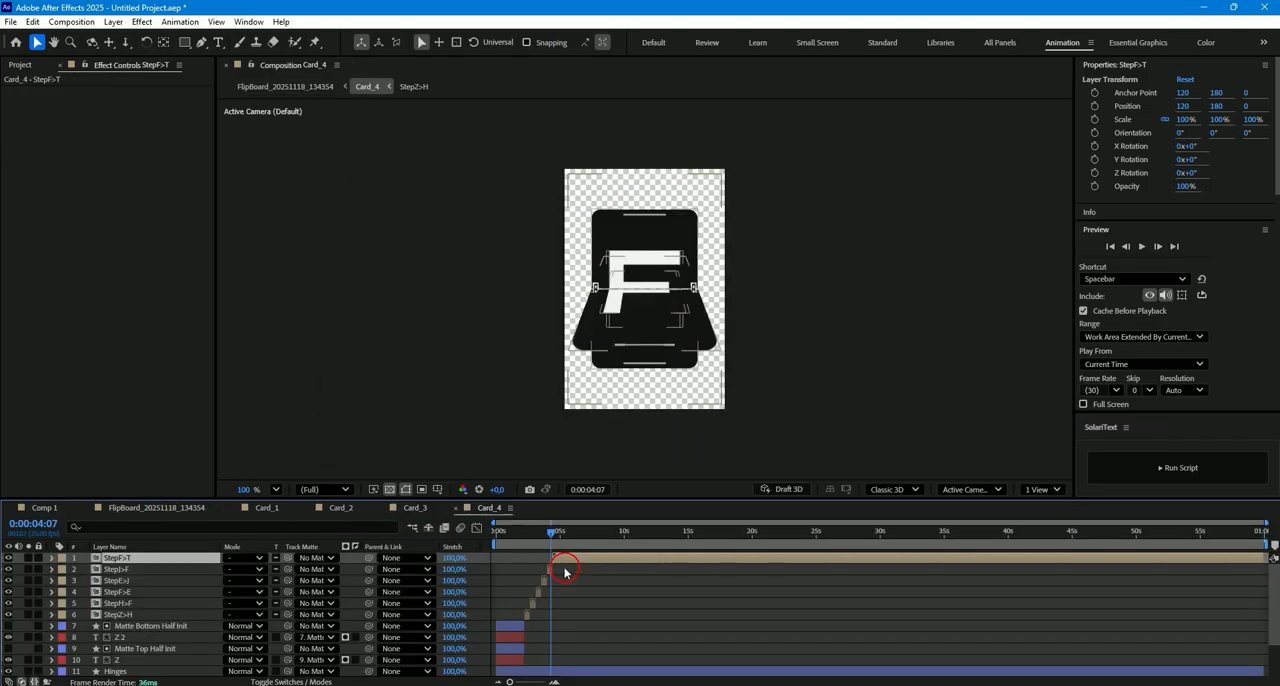
left_click_drag(520, 534, 562, 537)
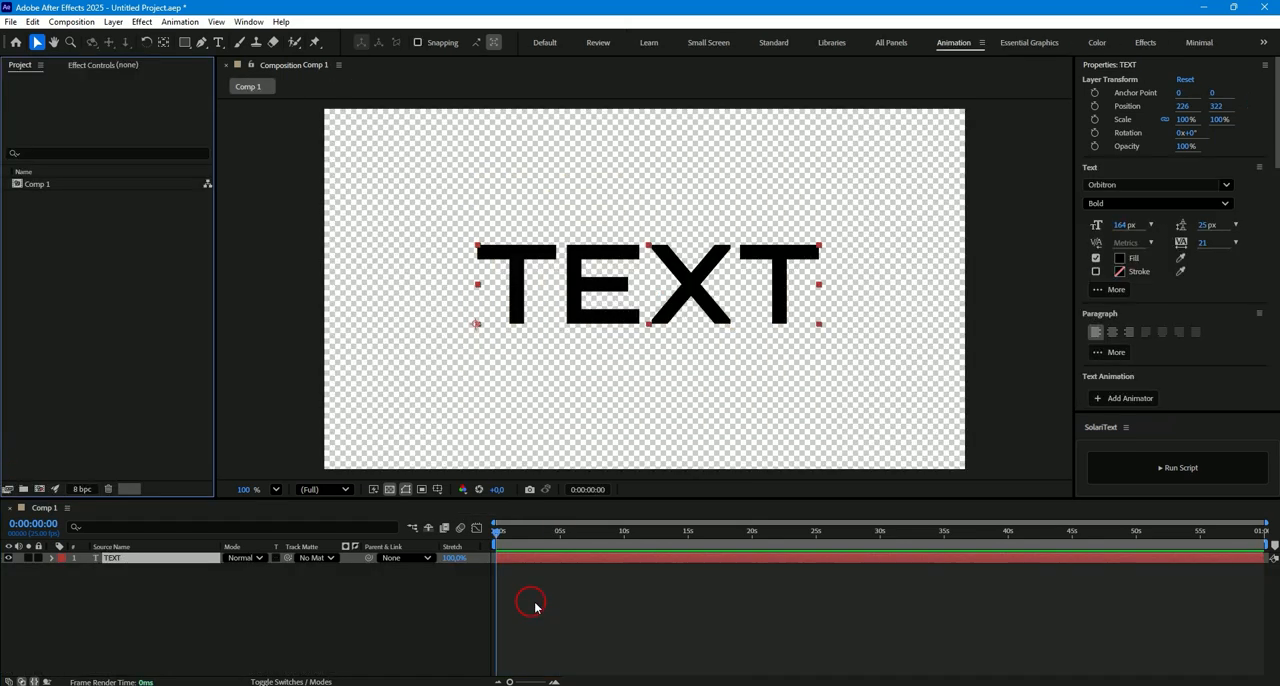
- Create a SolariText flipboard from the TEXT layer with Sequential start and the "start with empty card" option enabled
left_click(531, 557)
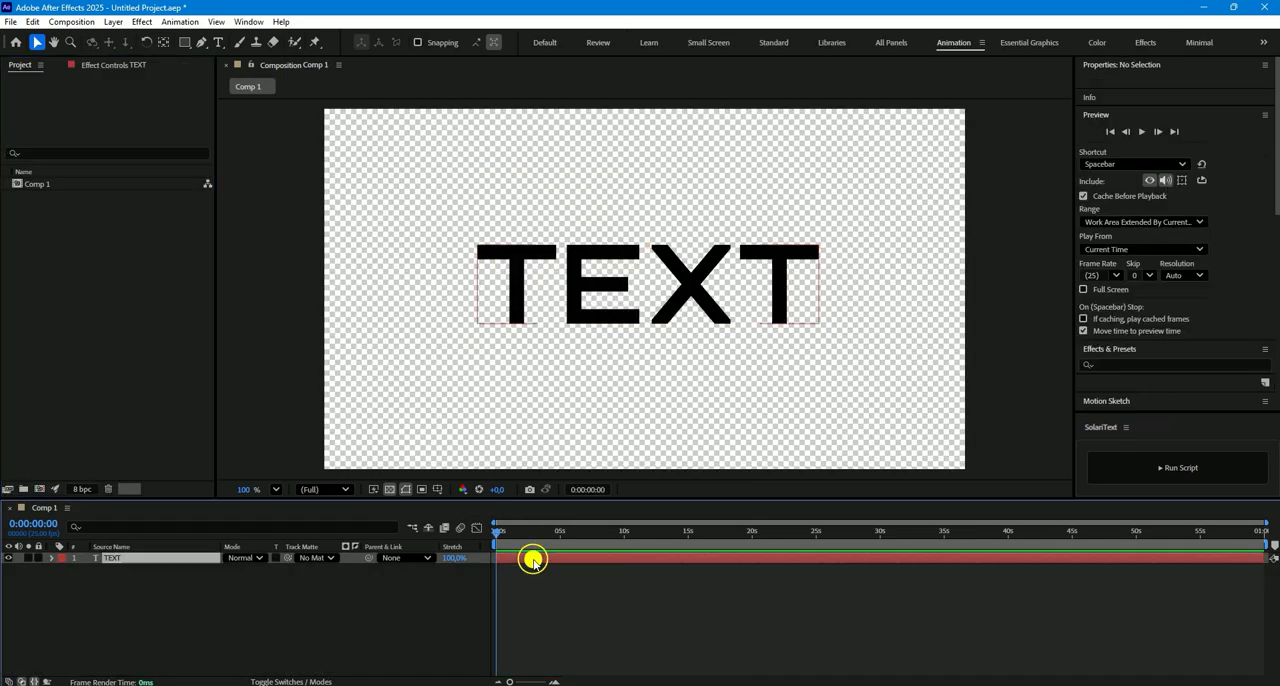
left_click(1165, 470)
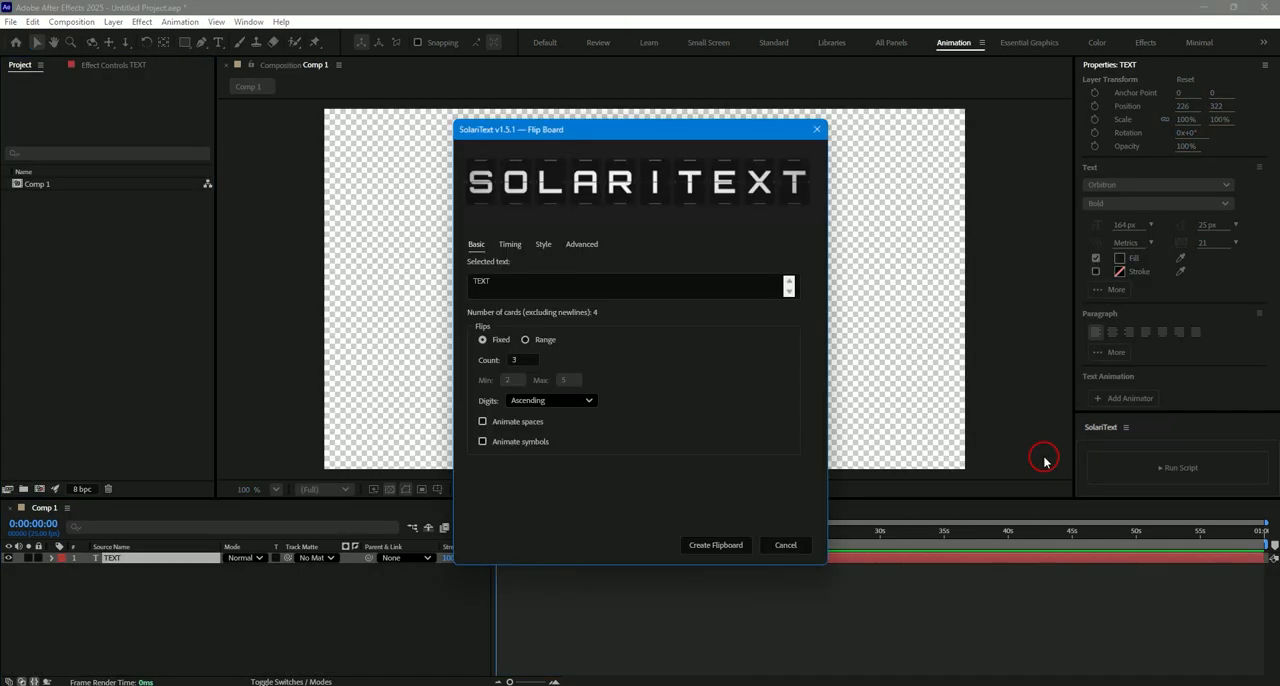
left_click(510, 245)
left_click(523, 276)
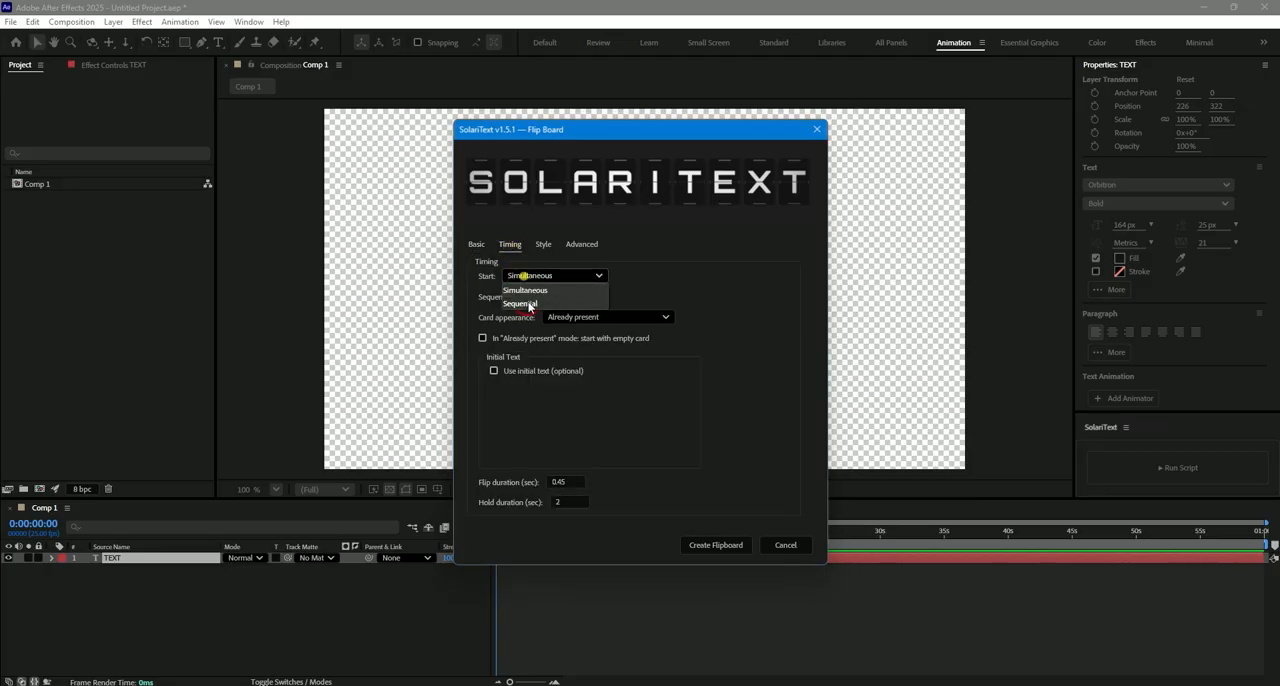
left_click(530, 303)
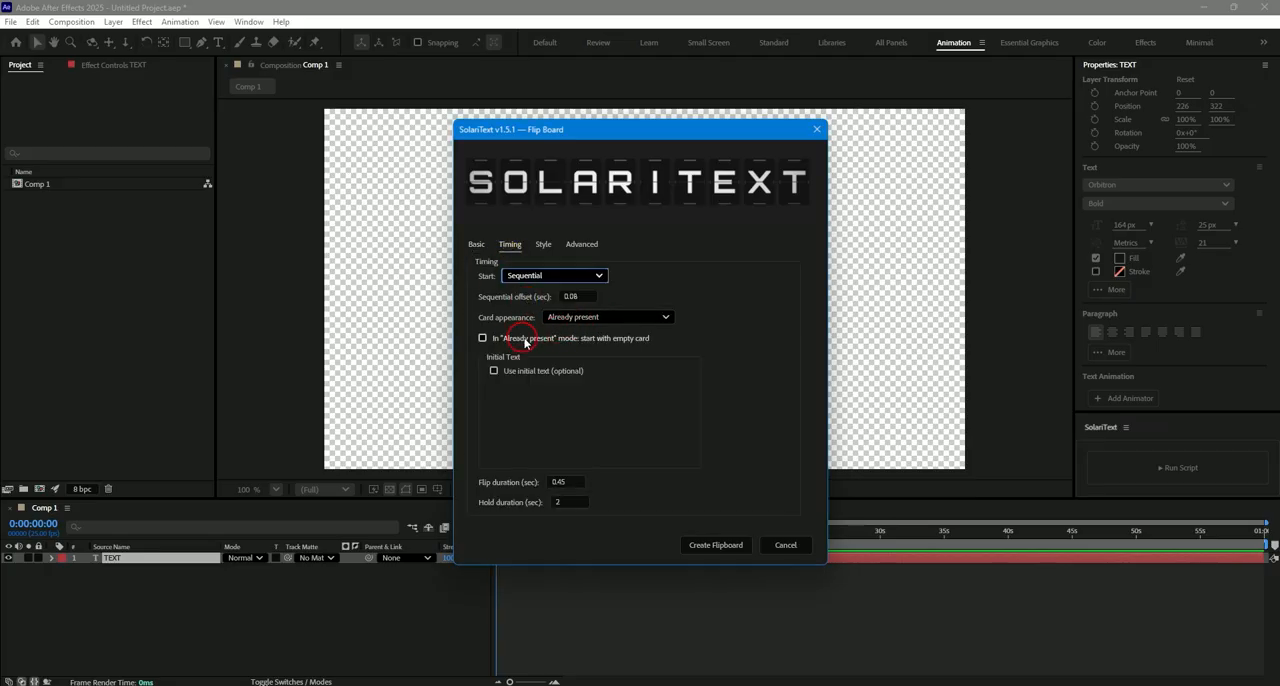
left_click(523, 339)
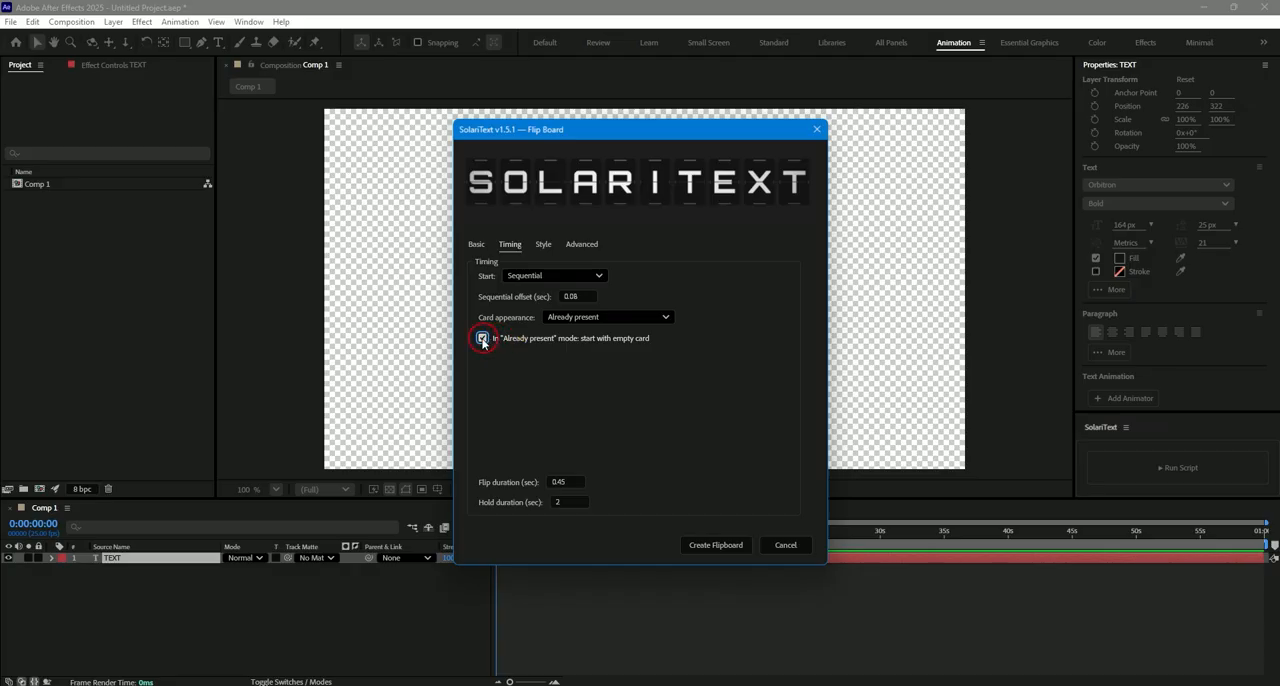
left_click(712, 544)
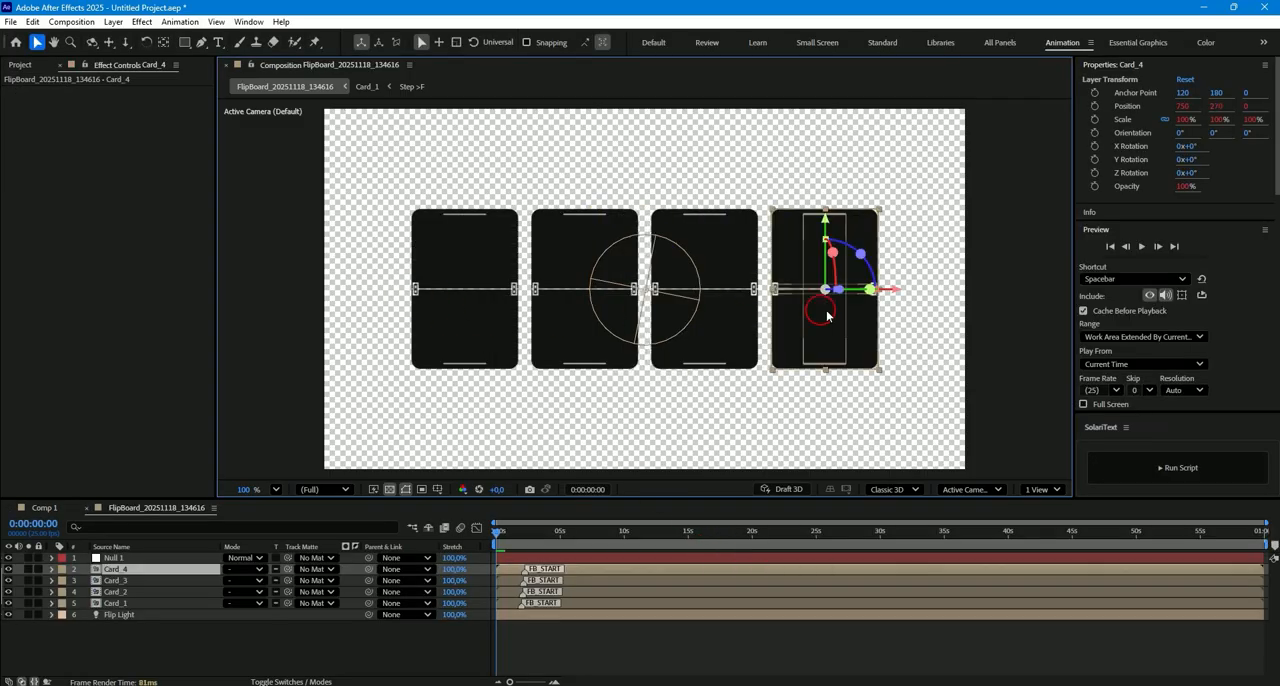
- Deselect the layers and preview the flipboard animation that starts from empty cards
left_click(524, 652)
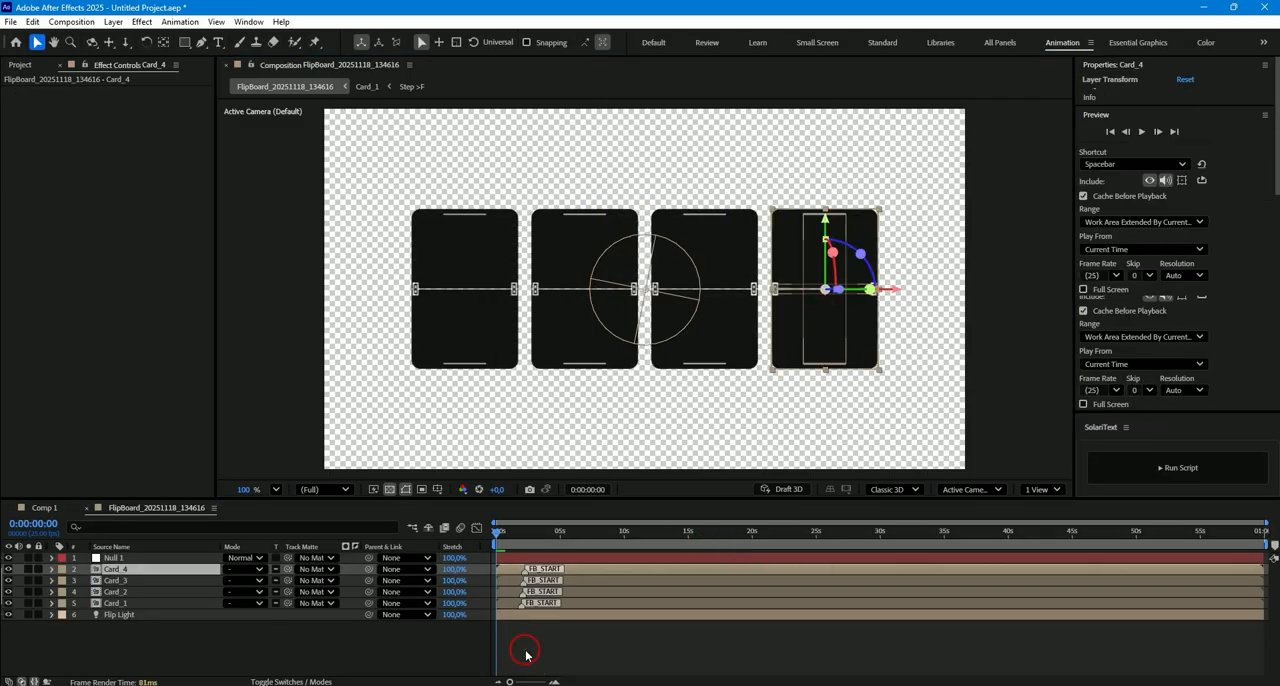
key("space")
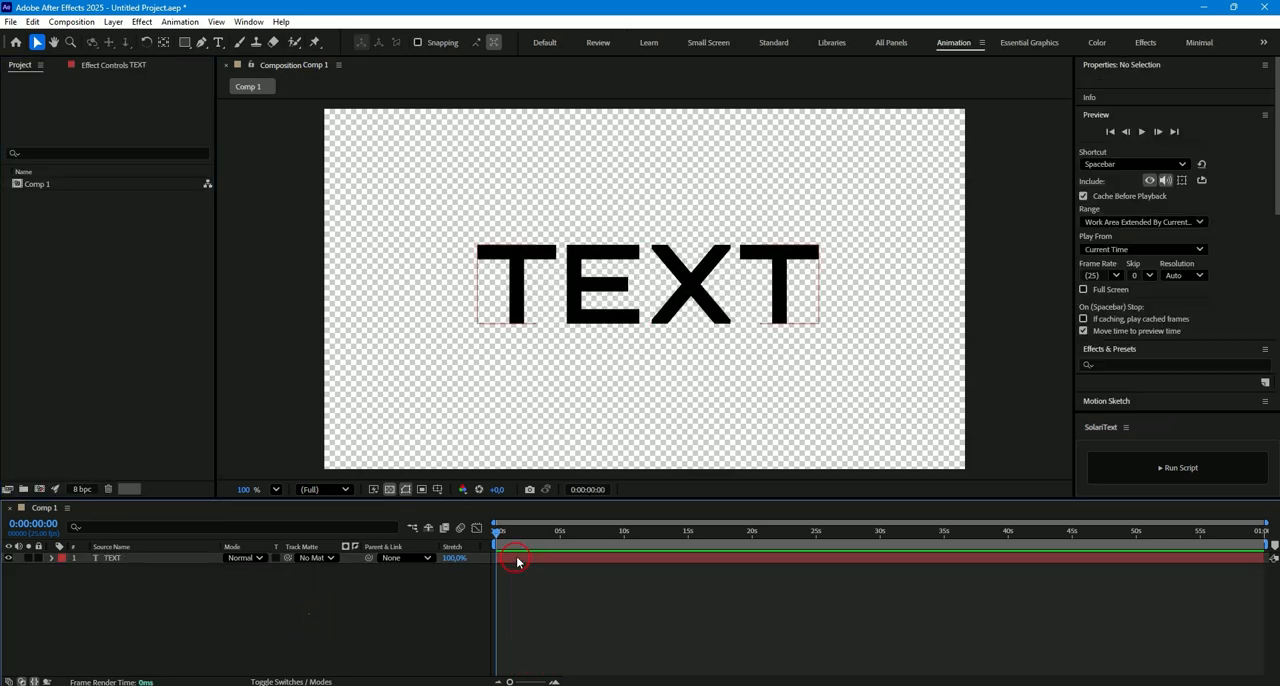
- Create a SolariText flipboard from the TEXT layer with Sequential start and "Appear on start" card appearance, and preview it
left_click(517, 561)
left_click(1168, 466)
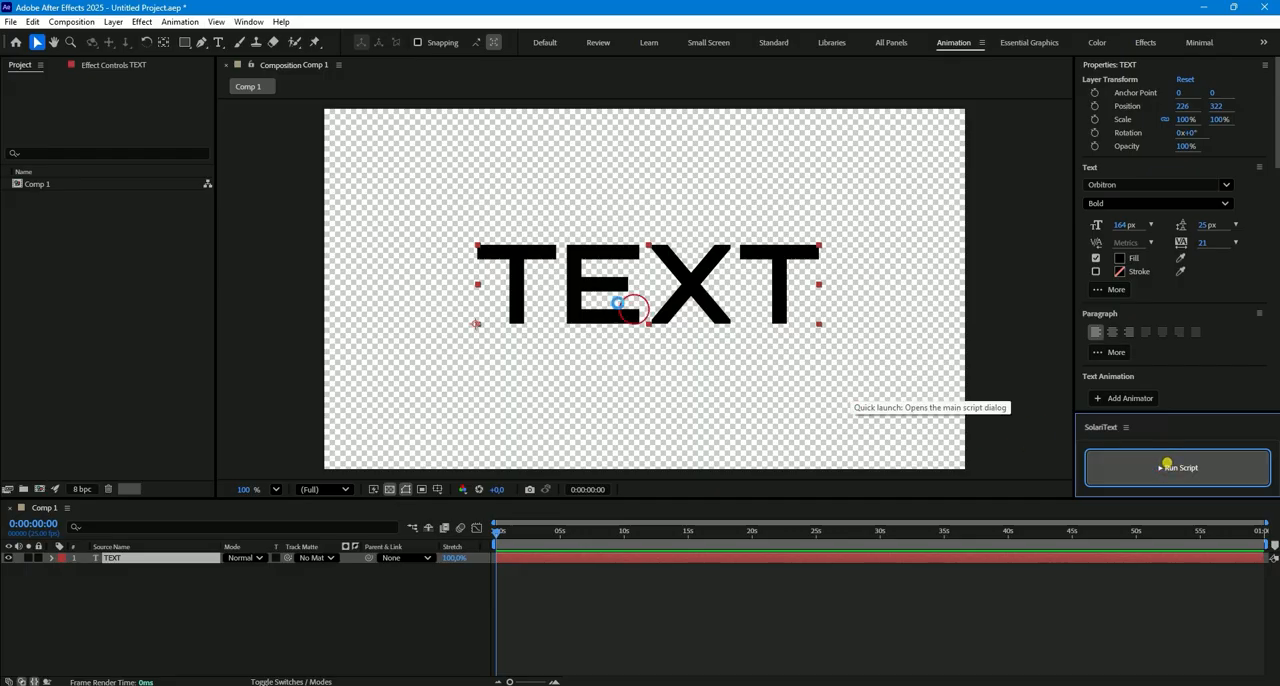
left_click(512, 250)
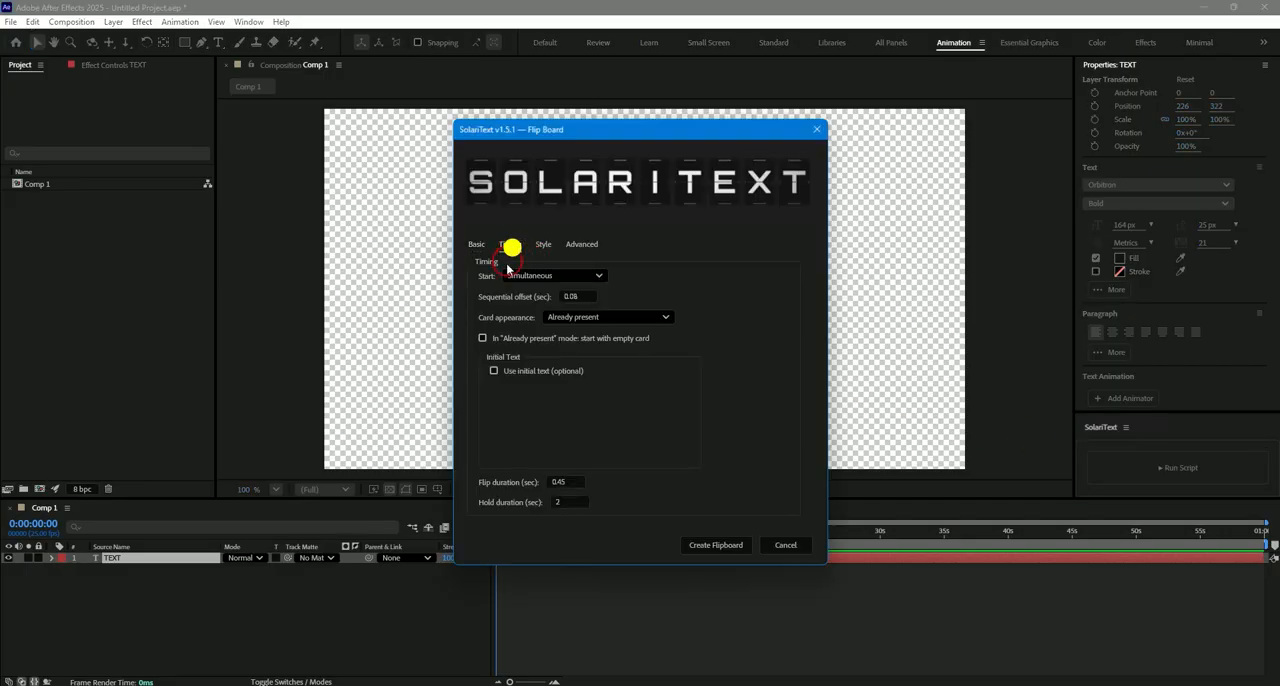
left_click(549, 276)
left_click(538, 300)
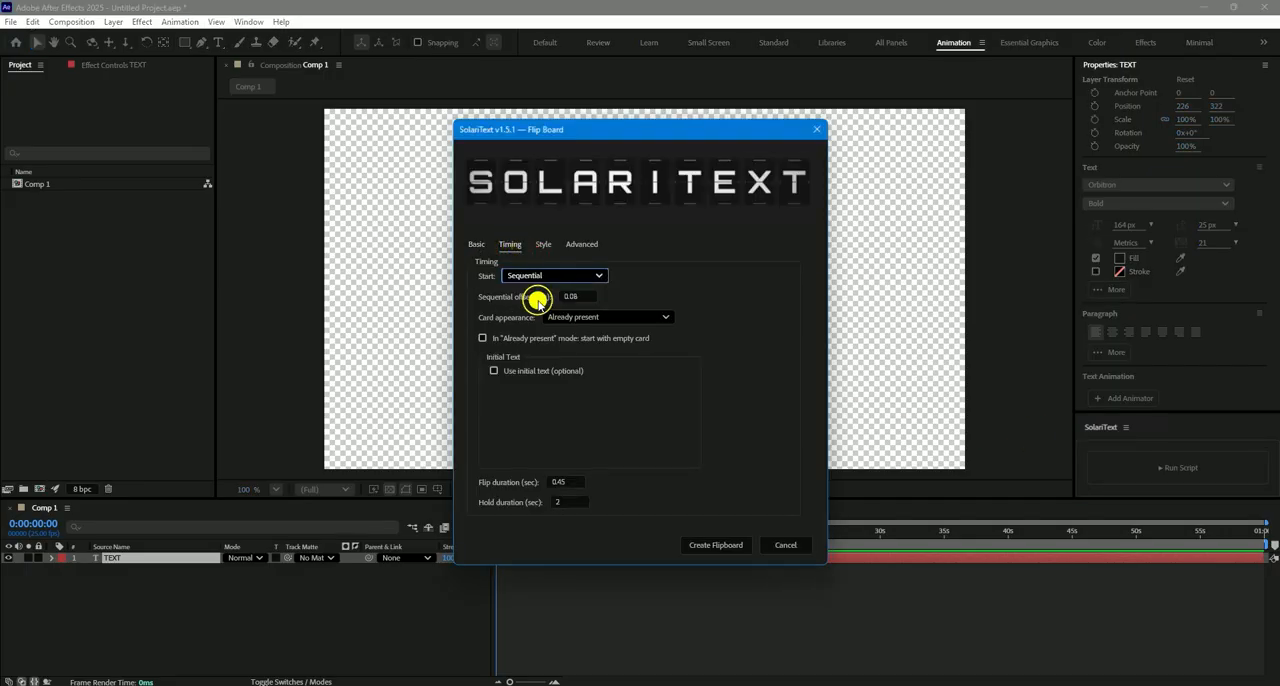
left_click(601, 318)
left_click(589, 349)
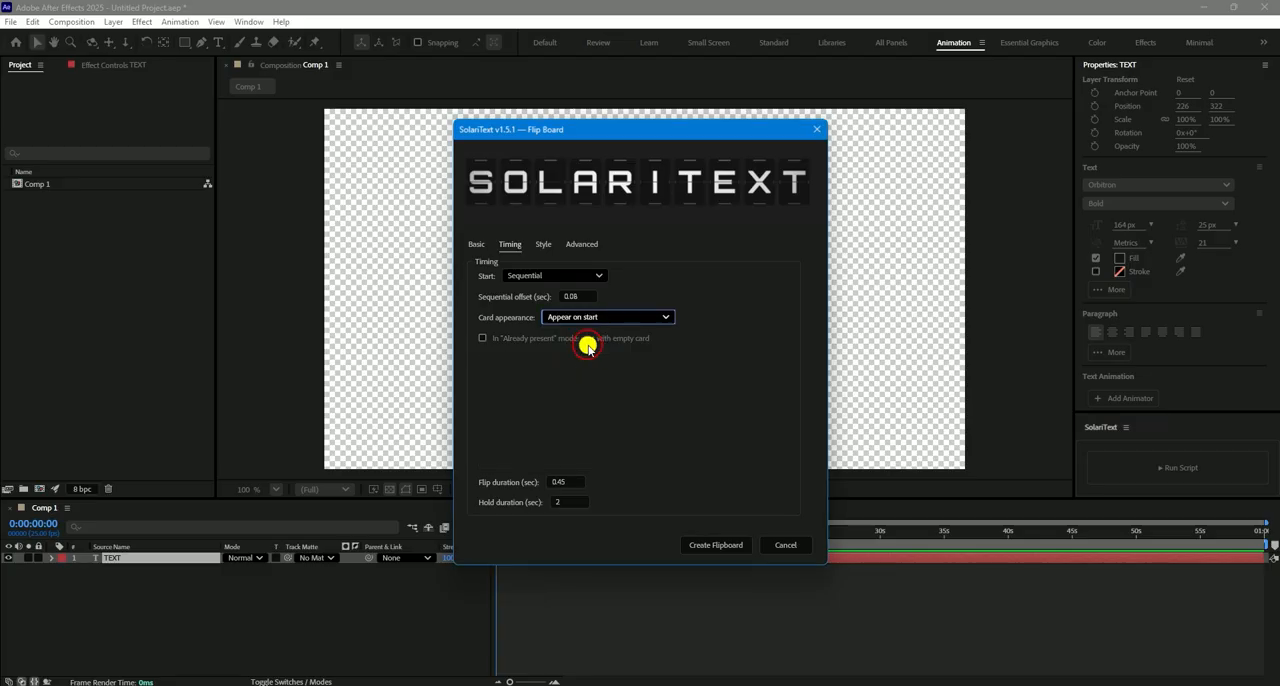
left_click(716, 545)
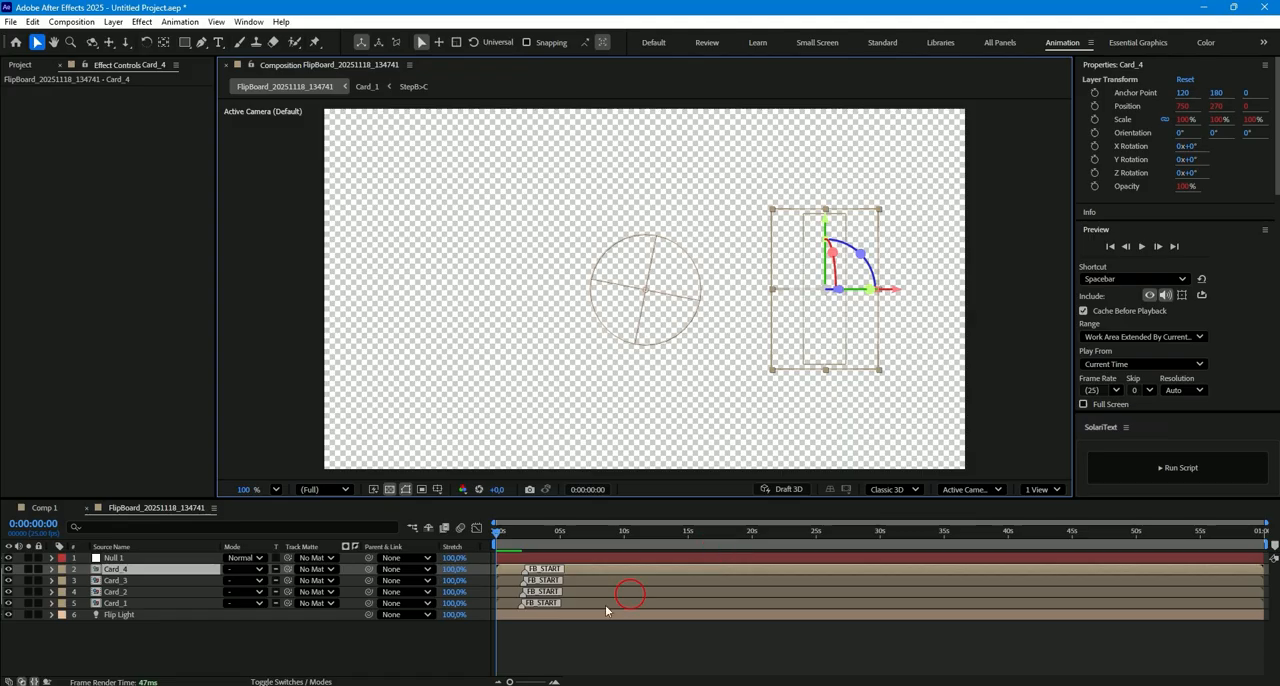
left_click(524, 657)
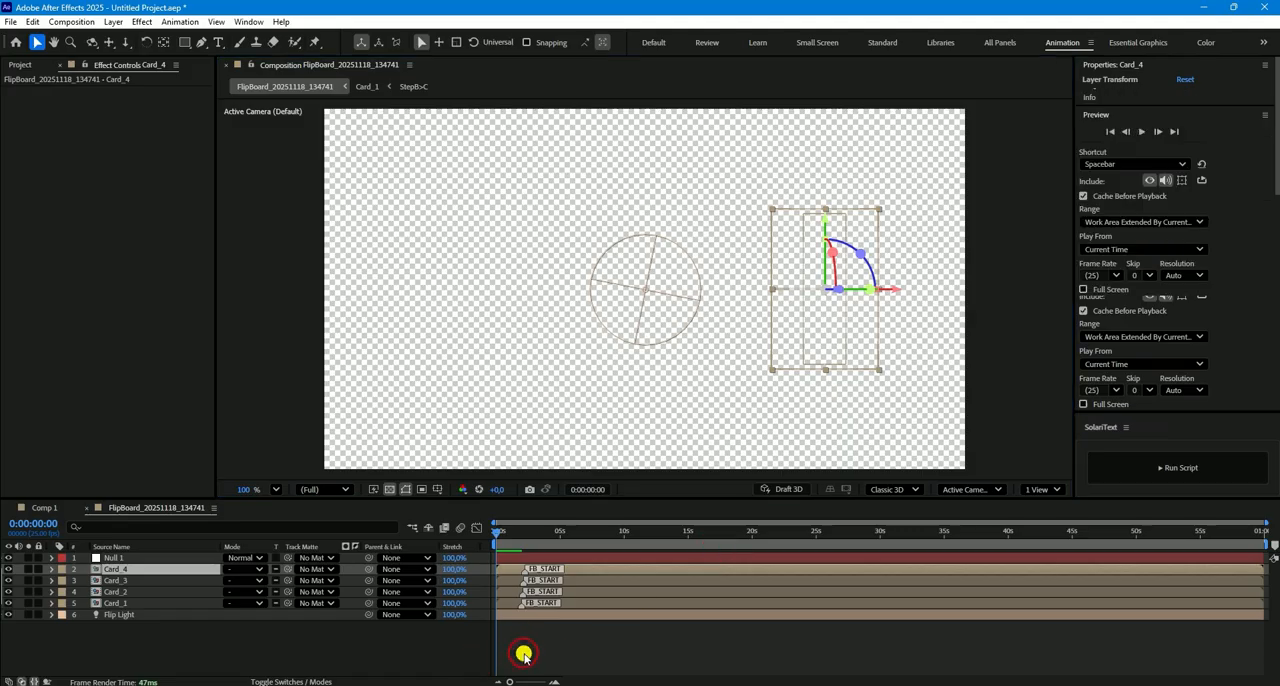
key("space")
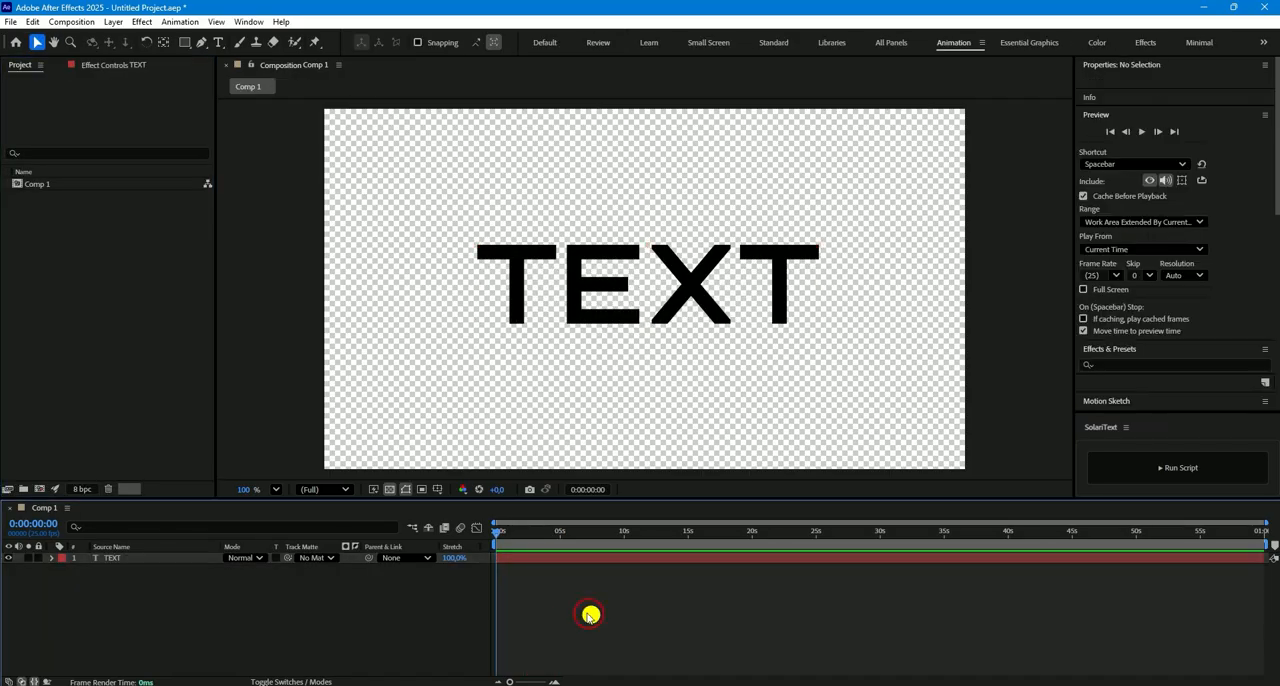
- Change the text layer's last three letters to lowercase so it reads "Text"
double_click(557, 558)
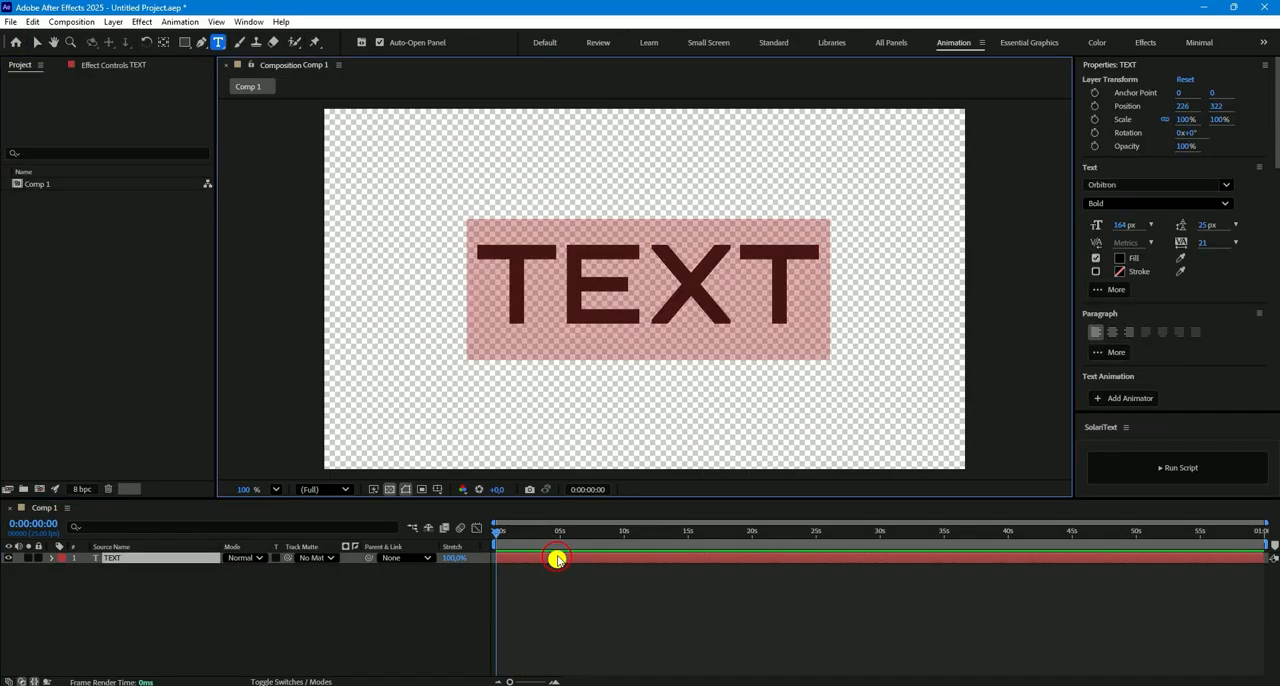
left_click_drag(557, 288, 651, 288)
left_click_drag(737, 288, 790, 288)
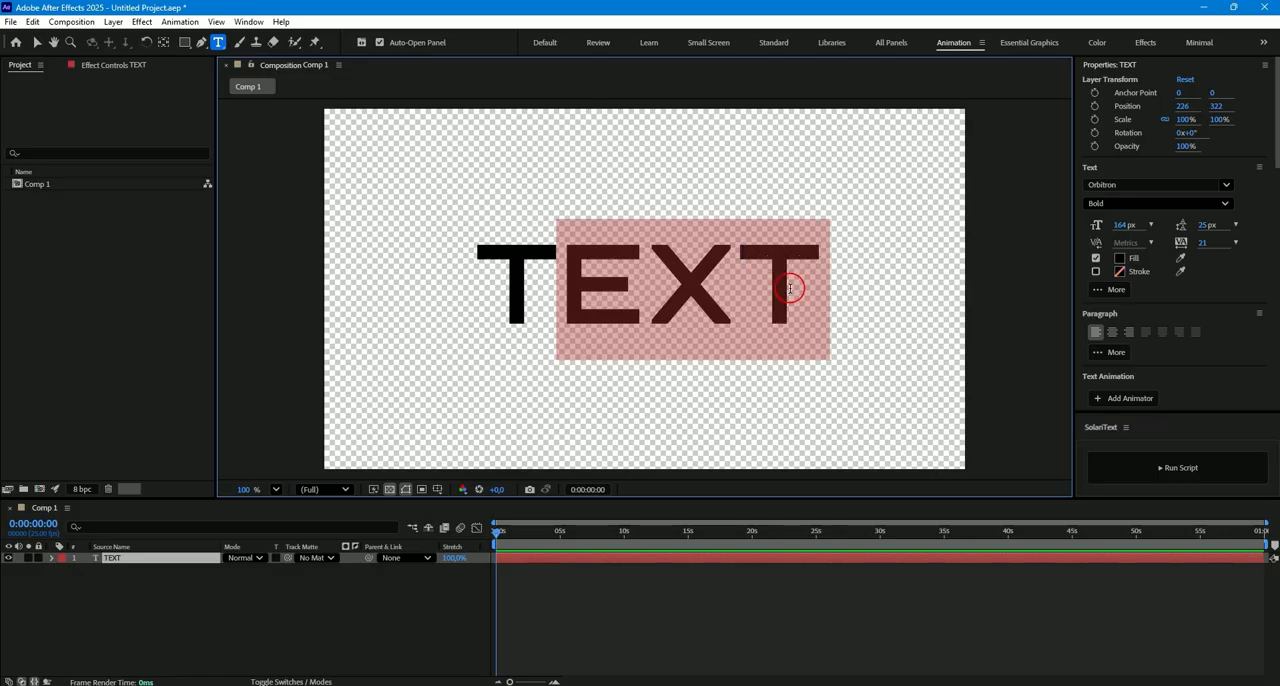
type("ext")
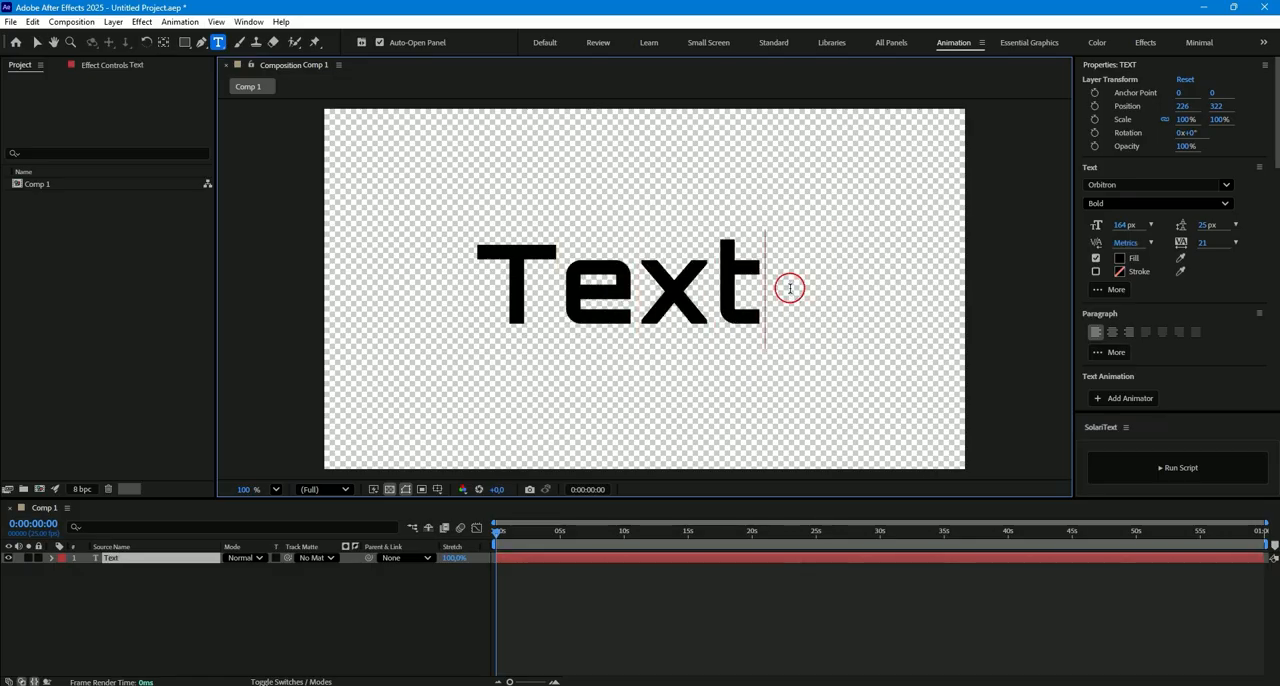
key("Escape")
- Create a SolariText flipboard from the Text layer with Sequential start and "Meet" as the initial text
left_click(1160, 464)
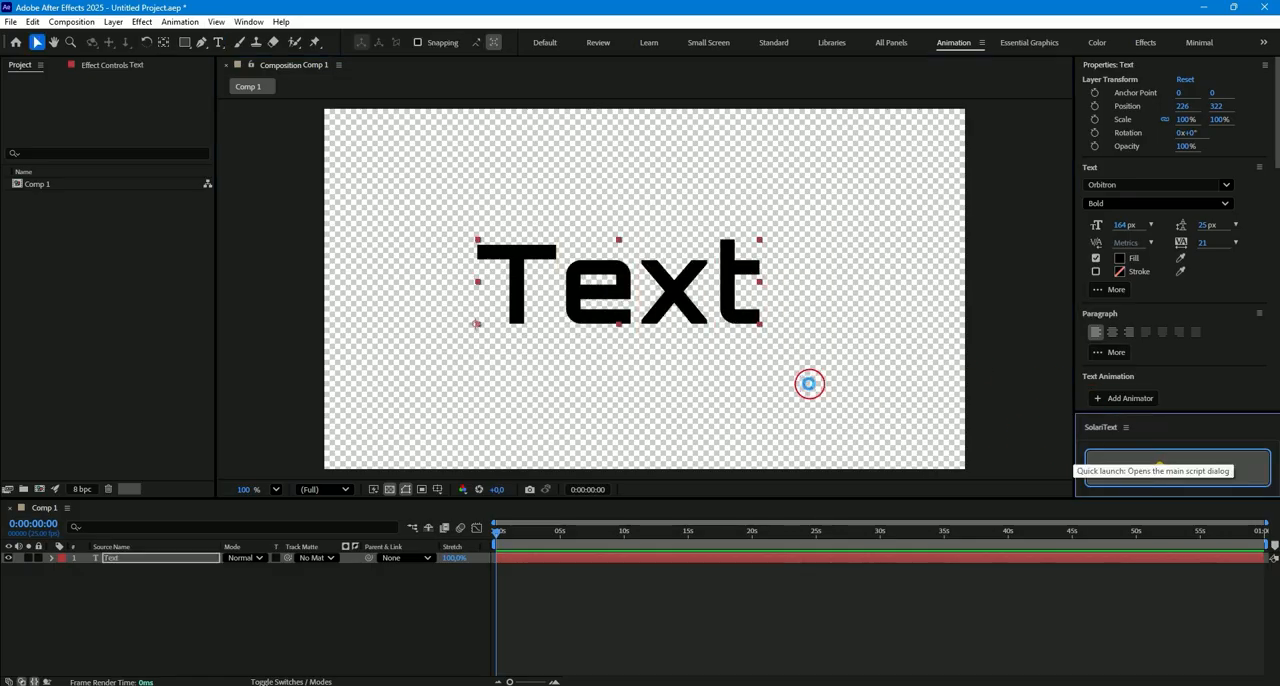
left_click(510, 244)
left_click(523, 274)
left_click(528, 304)
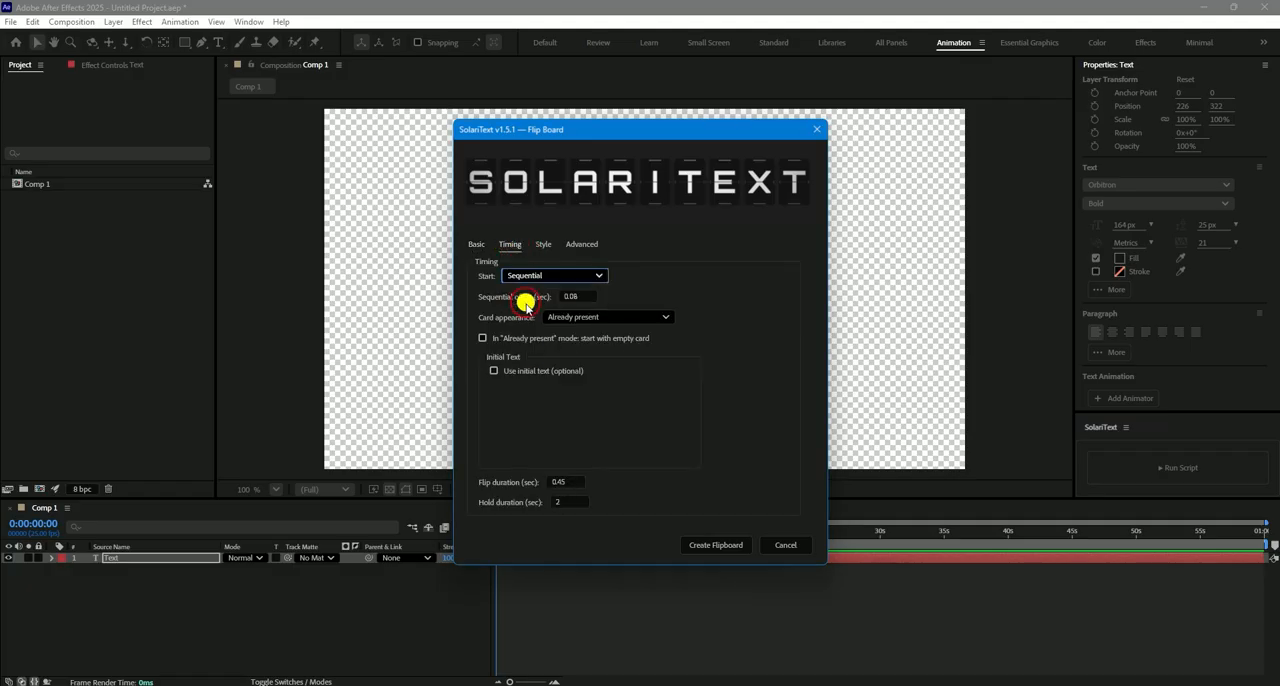
left_click(494, 371)
left_click(510, 417)
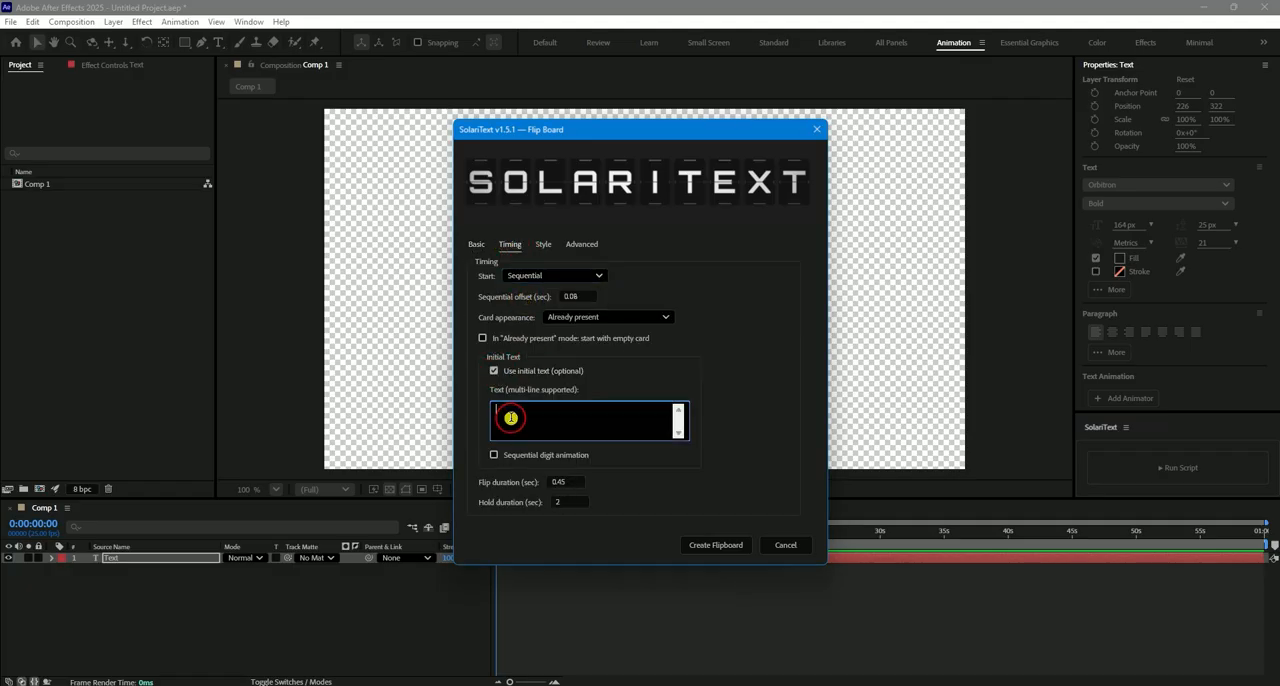
type("Meet")
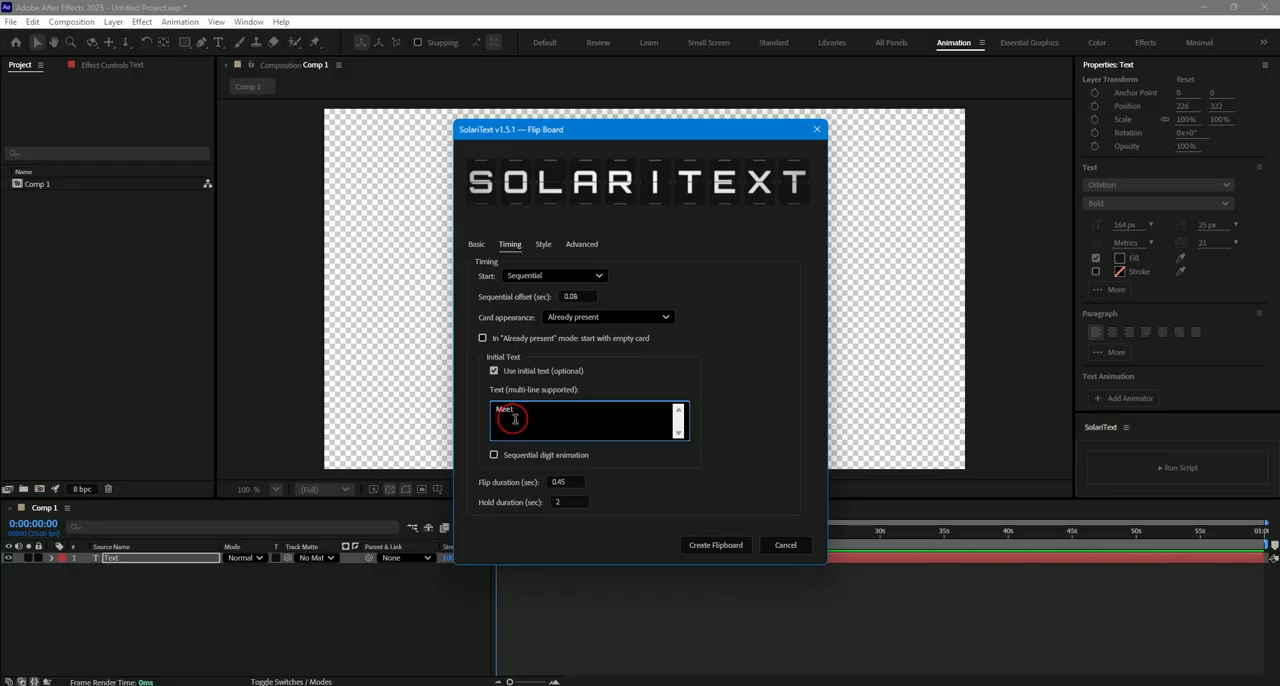
left_click(724, 546)
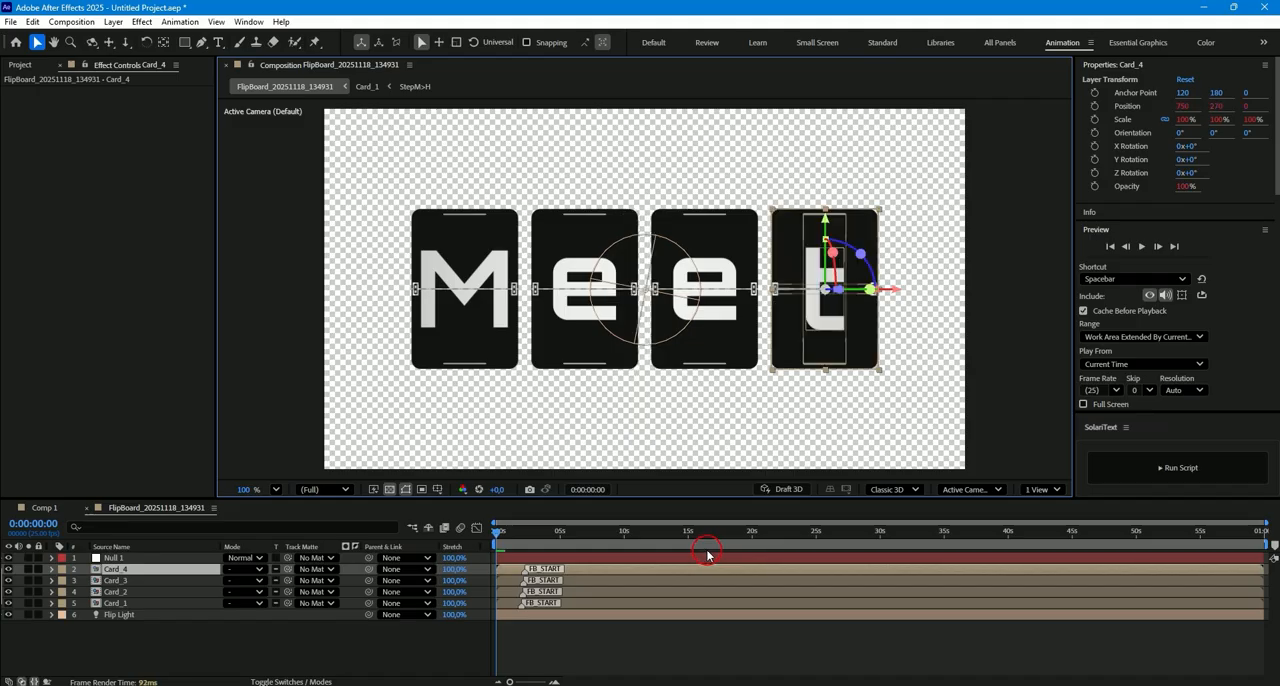
- Preview the flipboard animation from "Meet" to "Text" and stop playback
left_click(557, 652)
key("space")
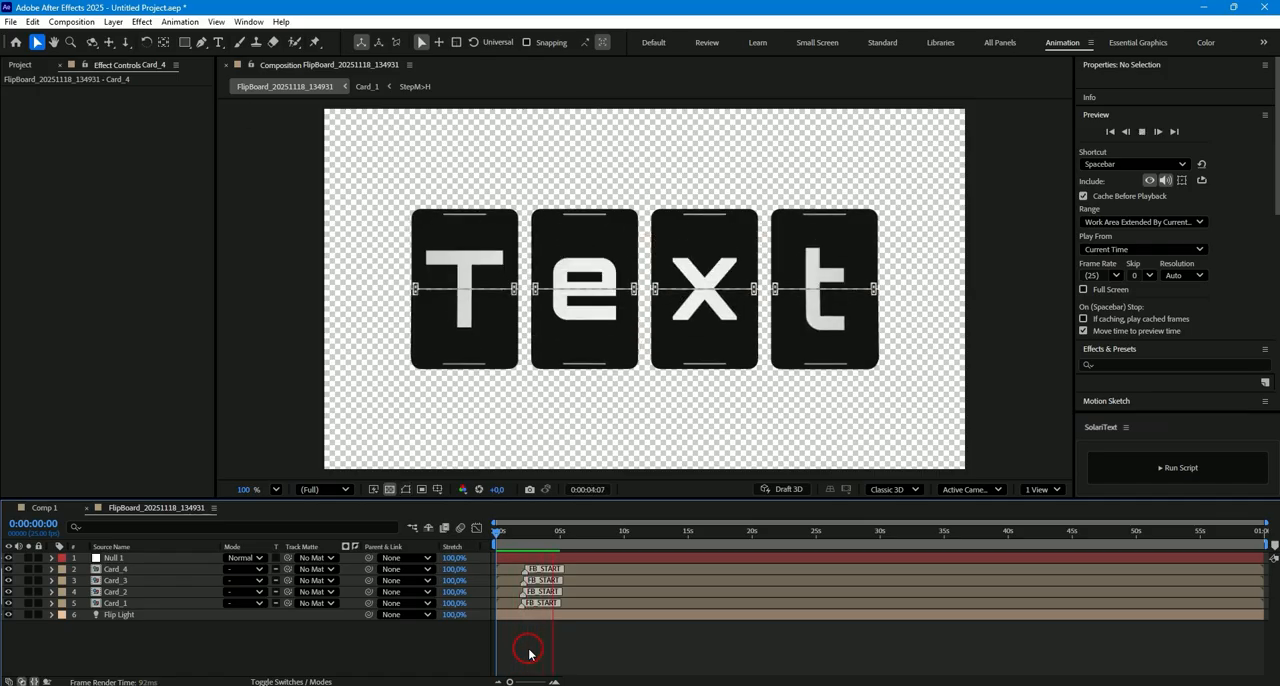
key("space")
- Select the FlipBoard Controls null, show layer names in the timeline, and set Spacing X to 10 under Card & Layout
left_click(548, 558)
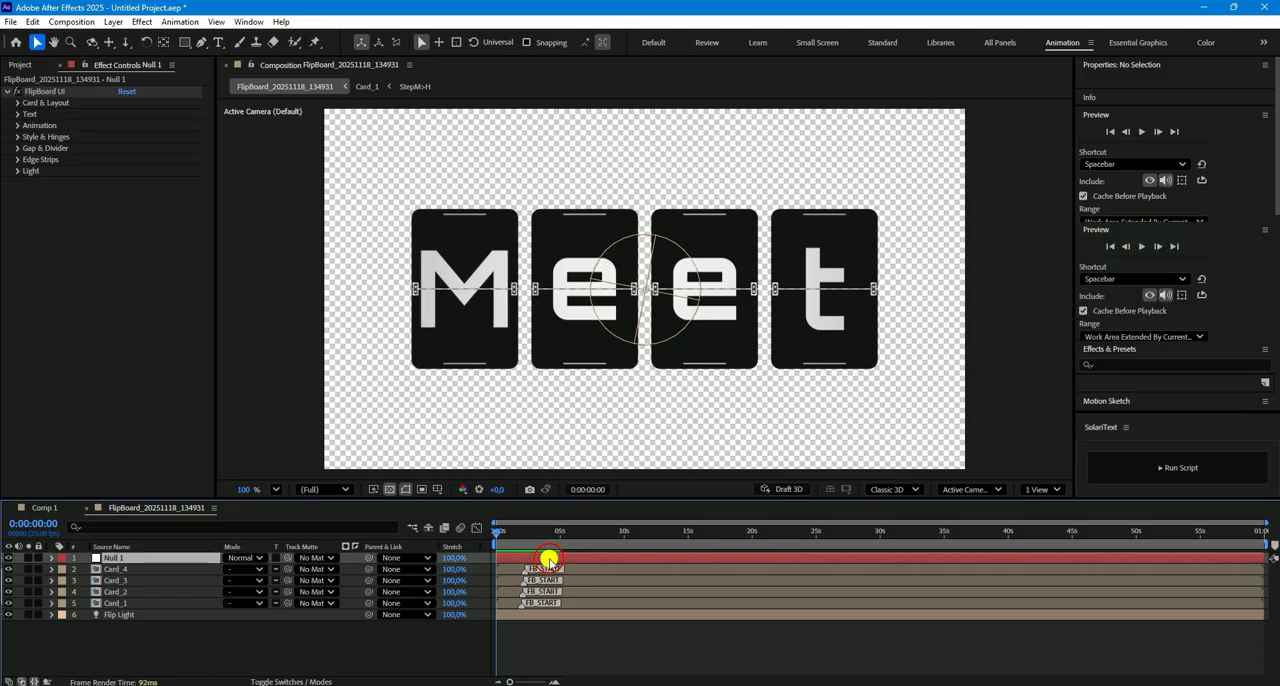
left_click(127, 541)
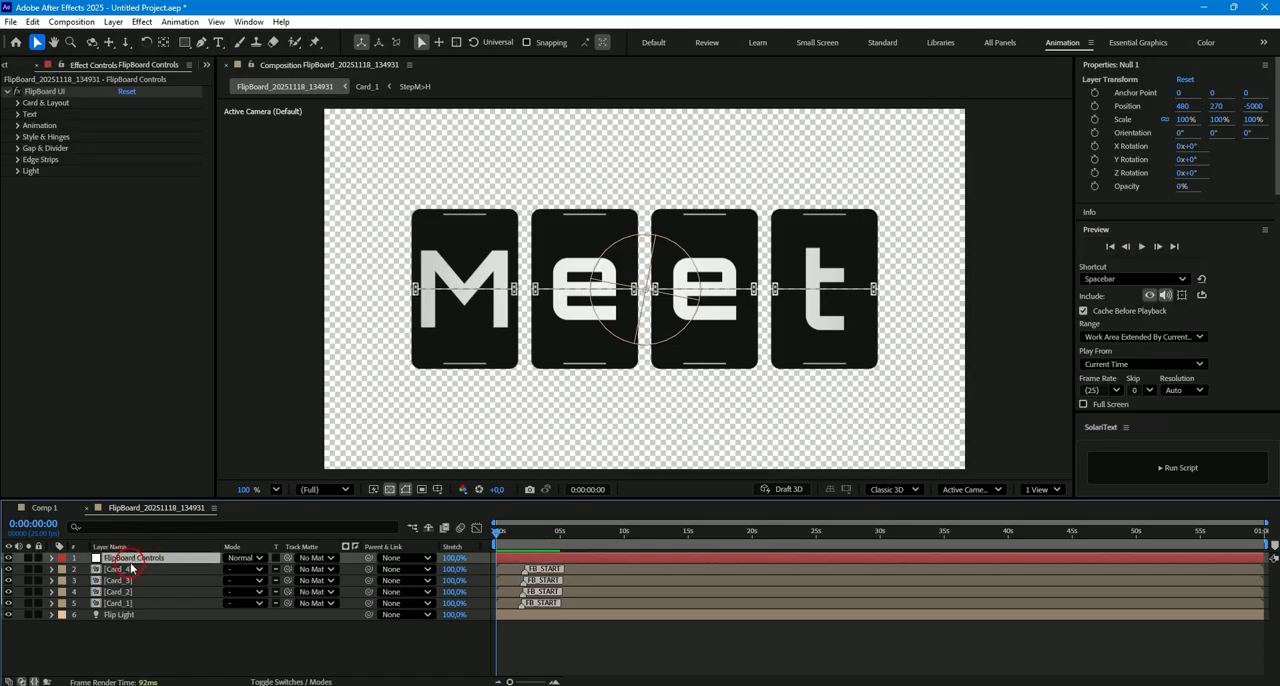
left_click(18, 103)
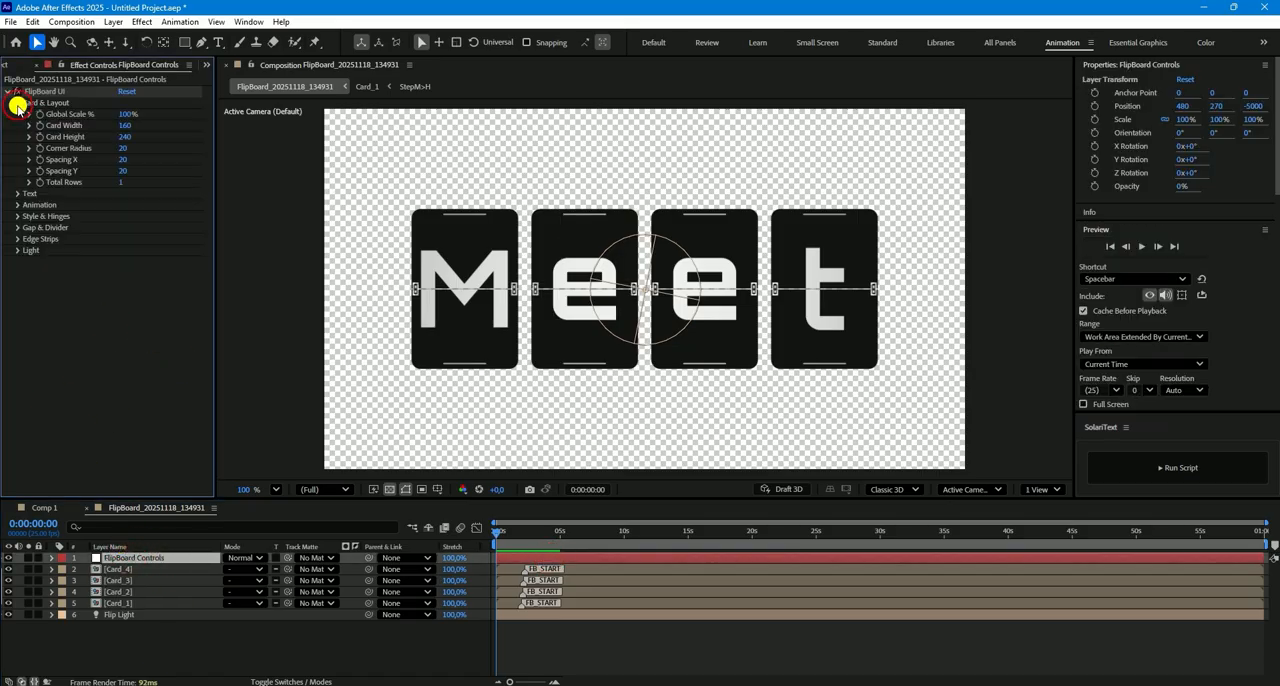
left_click(124, 161)
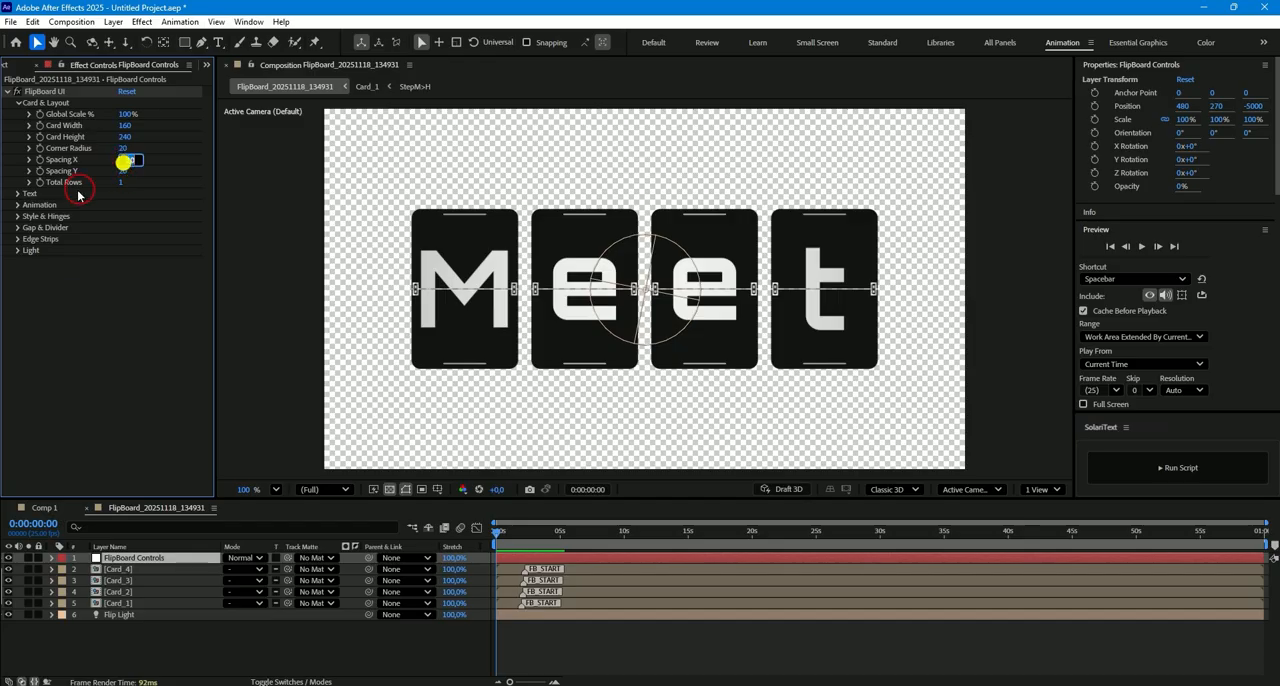
type("10")
key("Return")
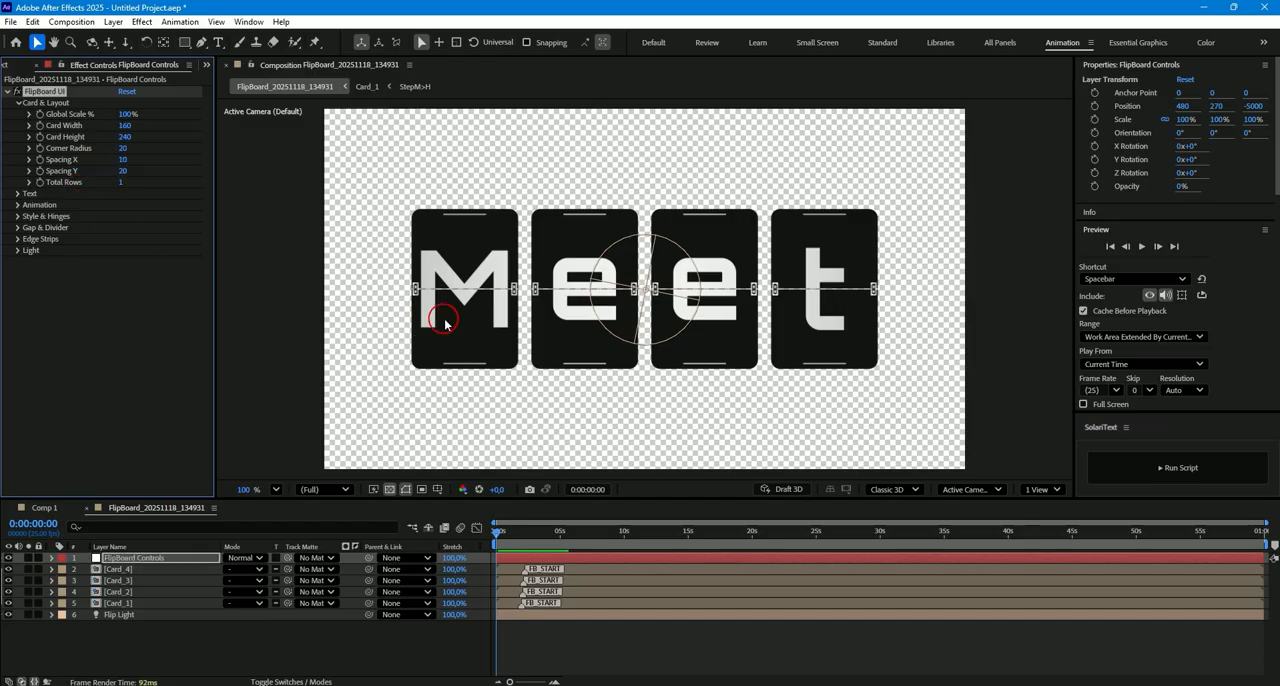
- Try a Global Scale of 150% and a Card Width of 200, undoing each change
left_click(126, 117)
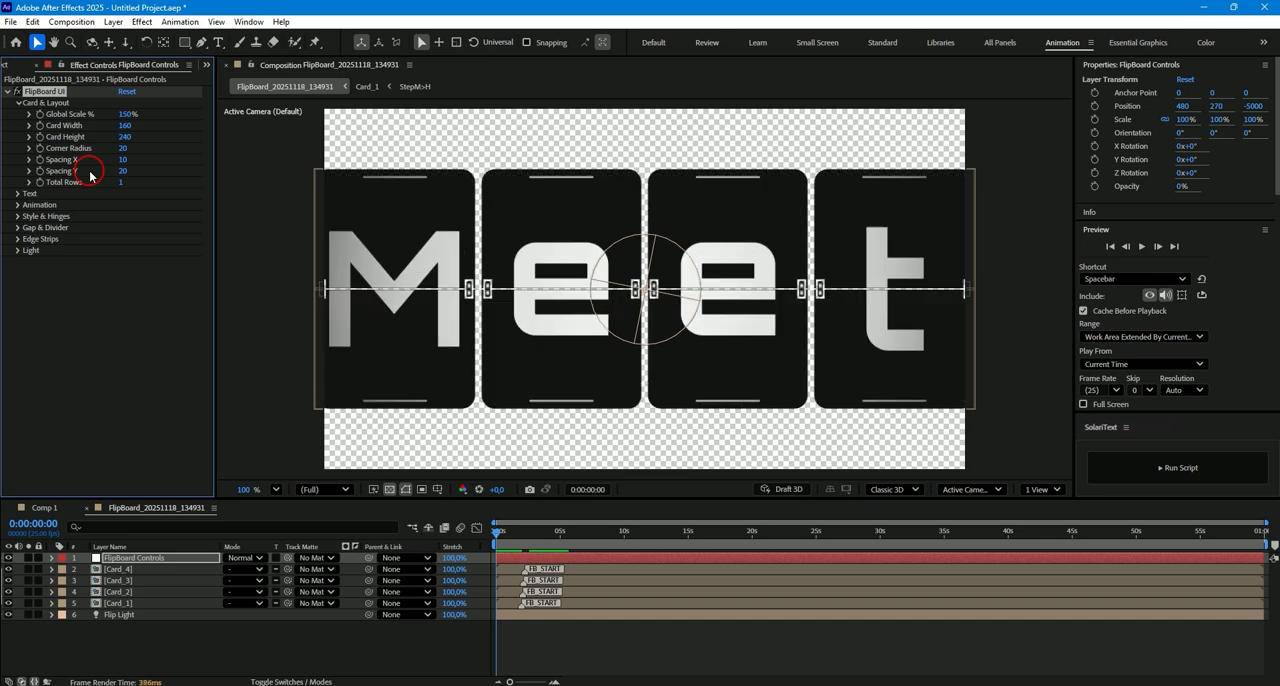
left_click(126, 126)
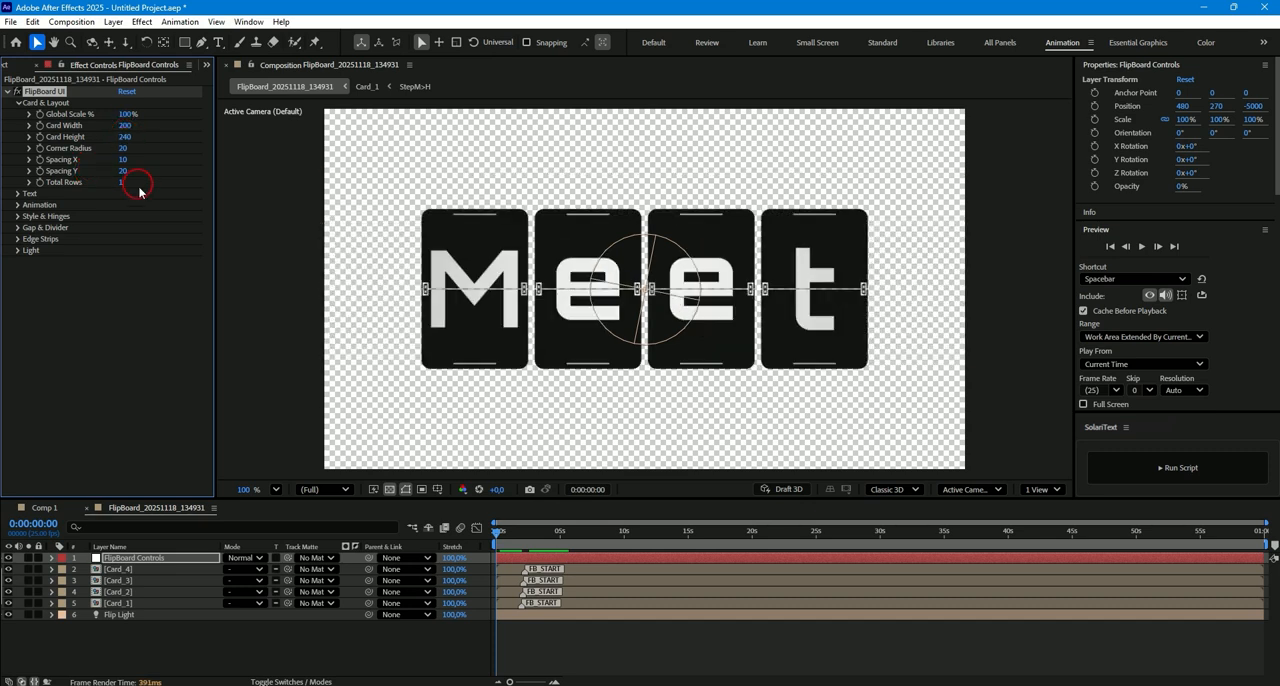
key("ctrl+z")
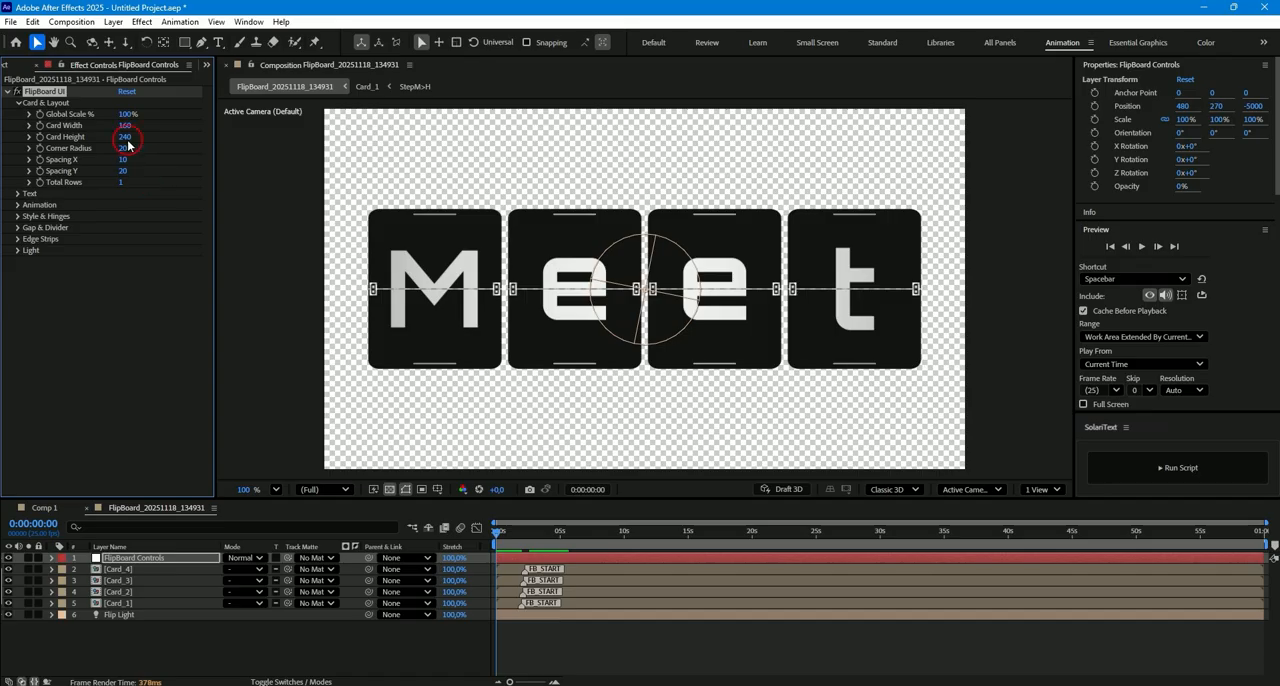
- Try a larger Card Height for the flipboard cards and undo the change
left_click(125, 137)
type("2")
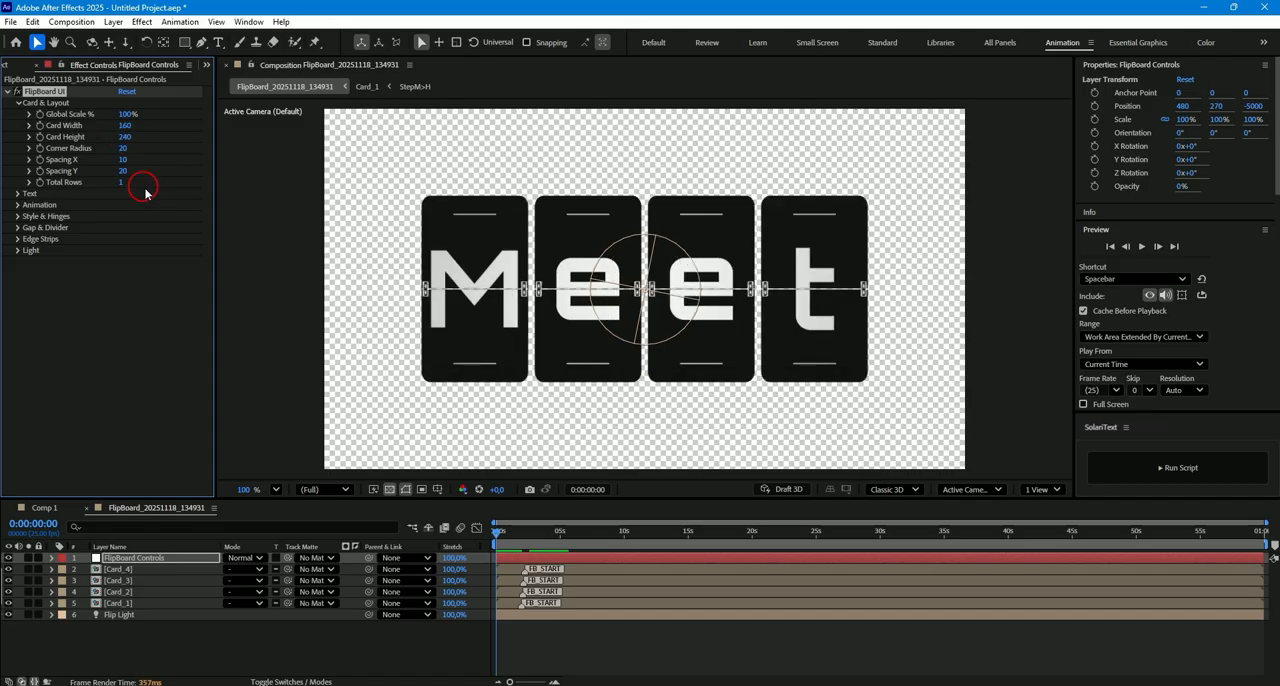
key("ctrl+z")
- Try a red Text Color for the card letters and open the Text Scale value for editing
left_click(18, 193)
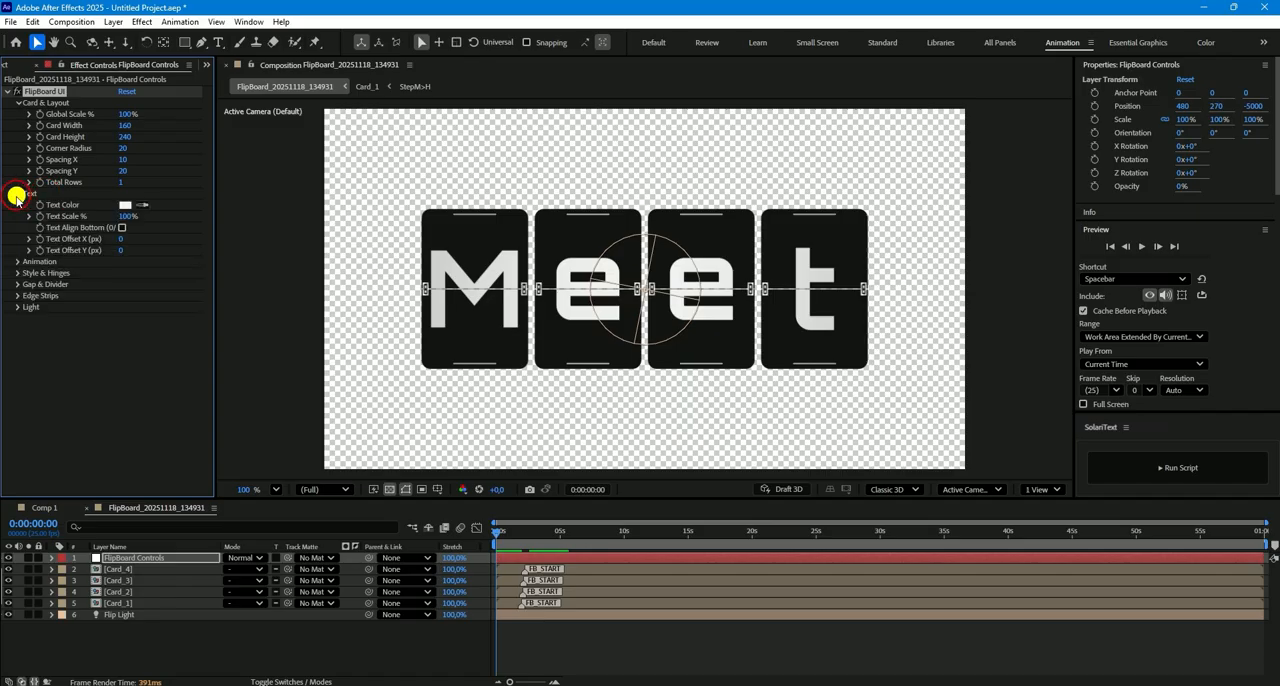
left_click(125, 205)
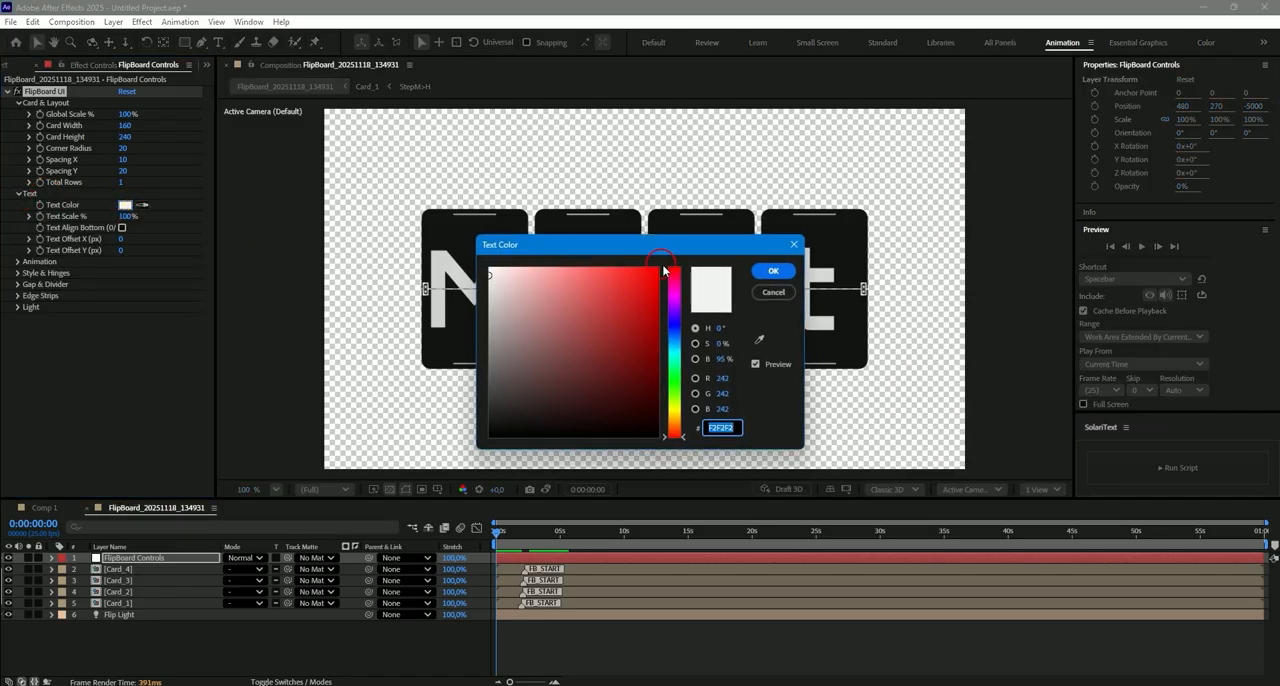
left_click(653, 268)
left_click(773, 271)
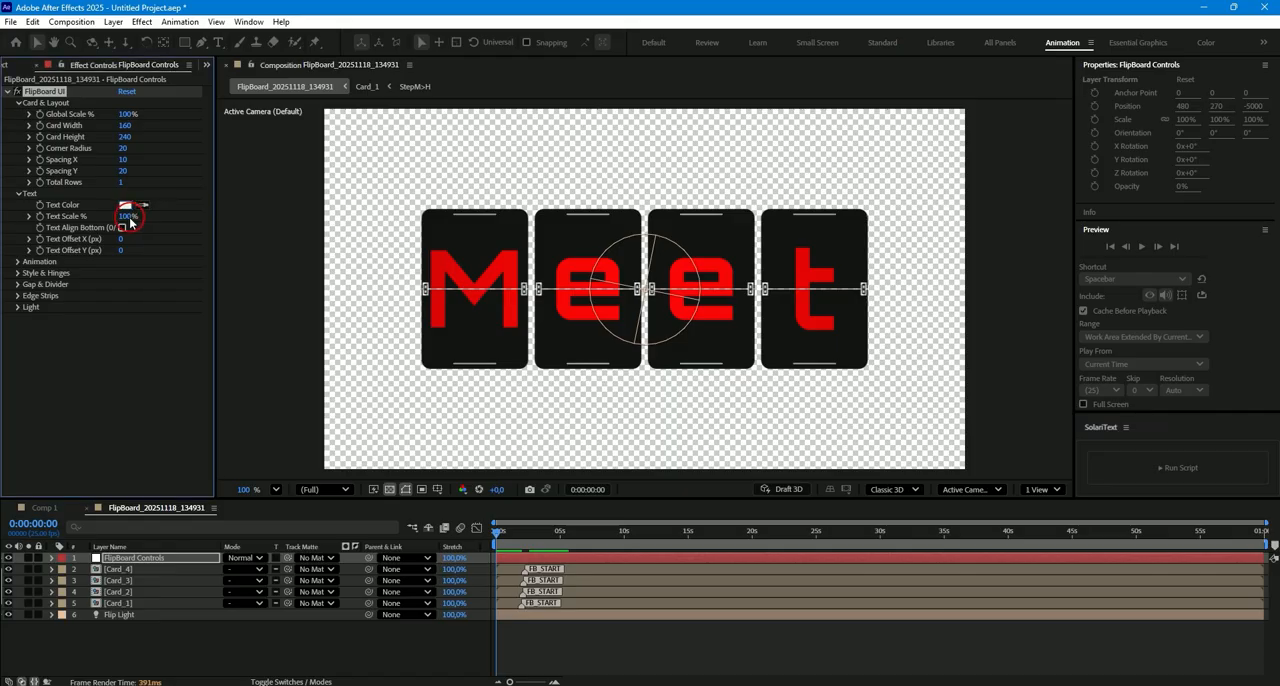
left_click(125, 216)
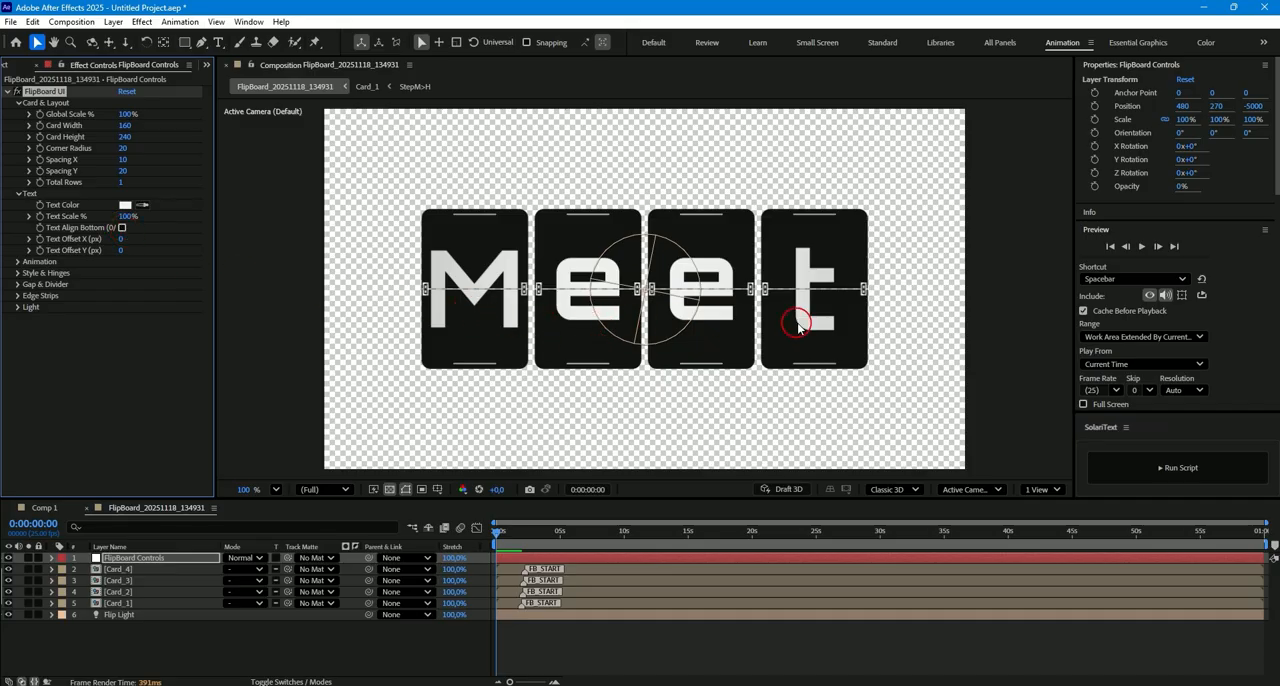
- Enable Text Align Bottom for the card letters and set Text Offset Y to 30 px
left_click(122, 228)
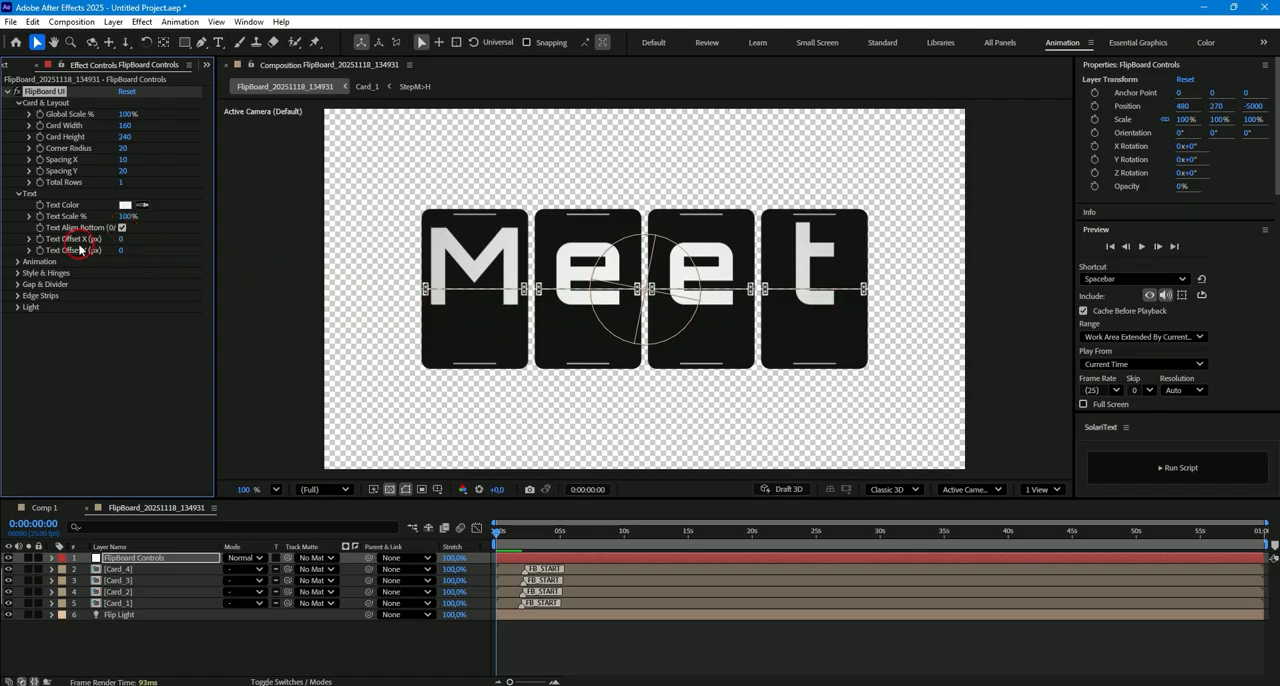
left_click(120, 252)
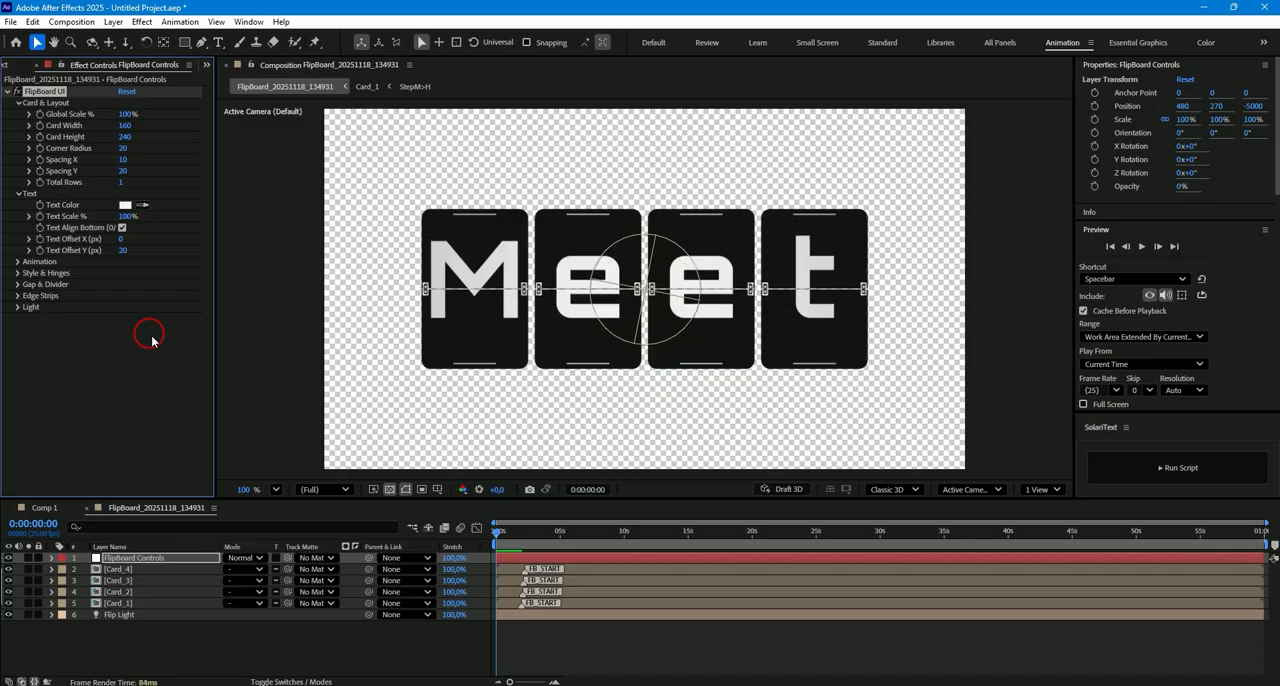
left_click(121, 253)
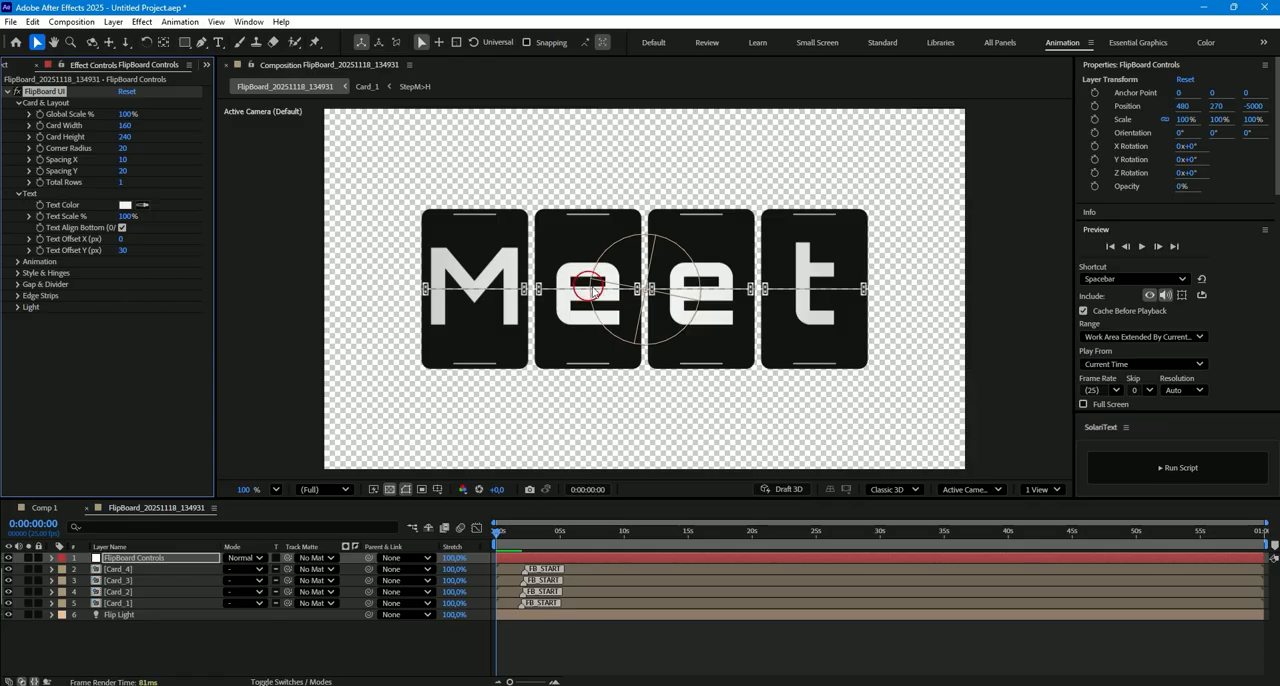
- Expand the Animation settings, and open the Card_1 composition to examine its M-to-H flip
left_click(17, 261)
left_click(127, 275)
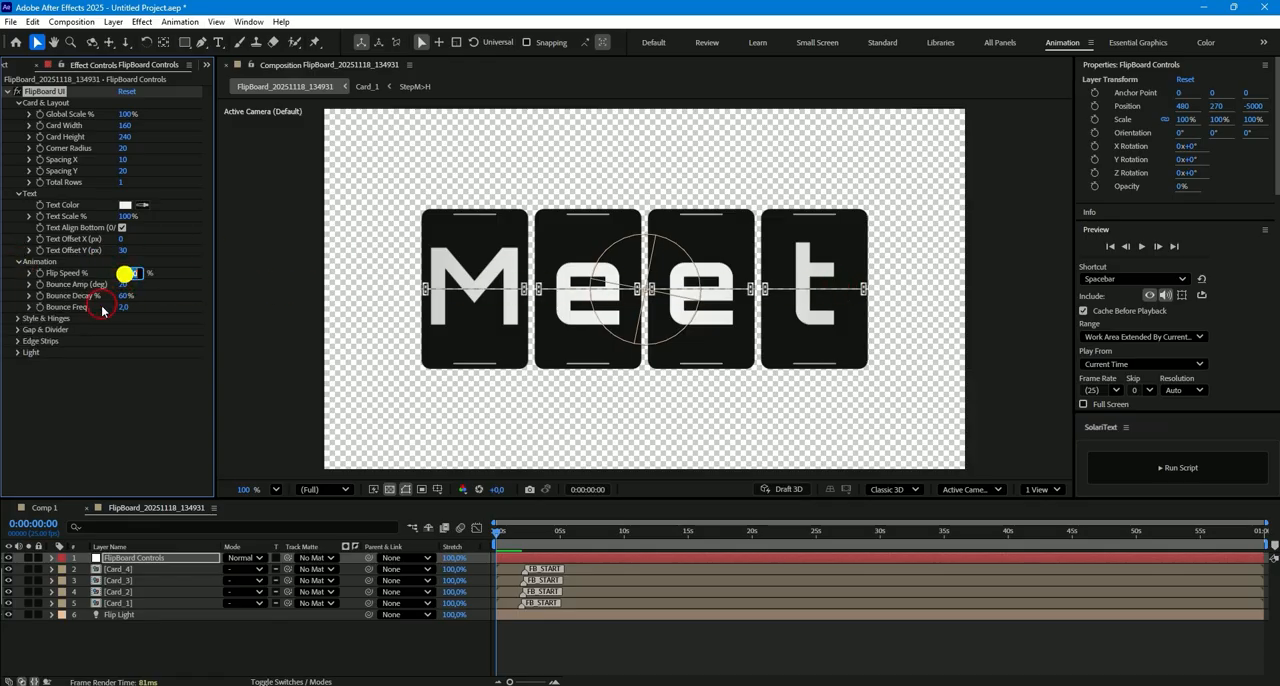
left_click(498, 607)
double_click(506, 606)
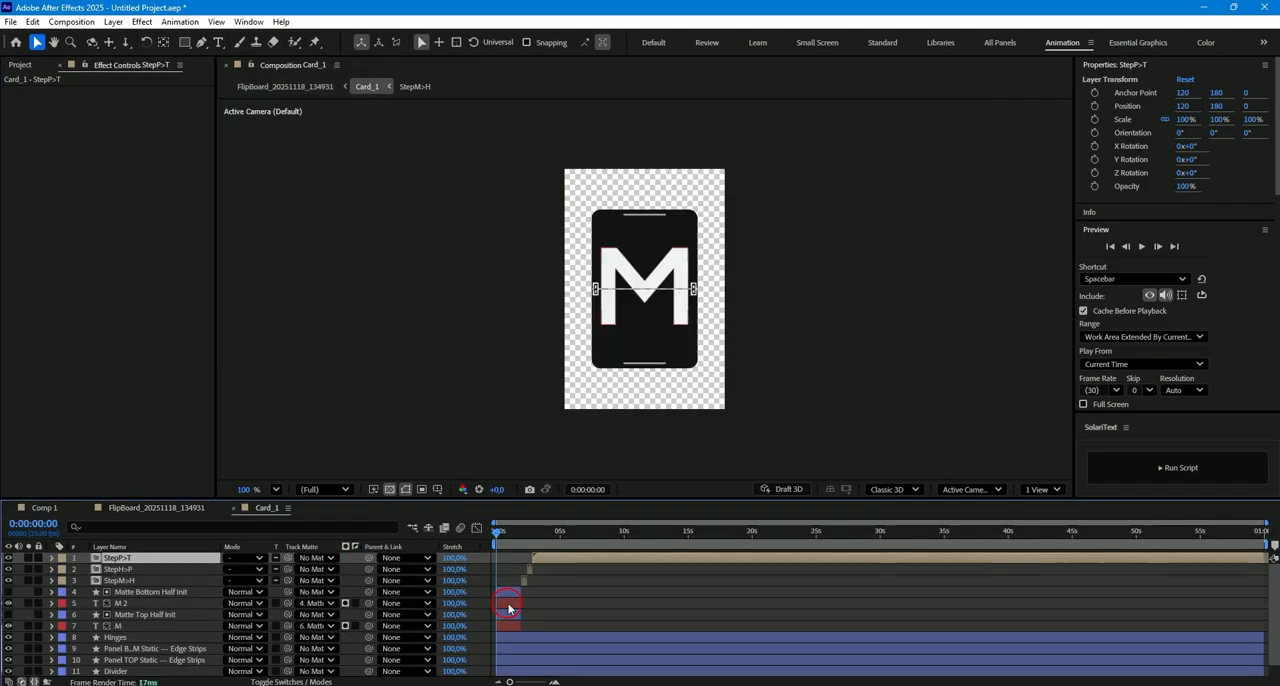
left_click(705, 534)
left_click_drag(705, 534, 737, 541)
left_click(730, 582)
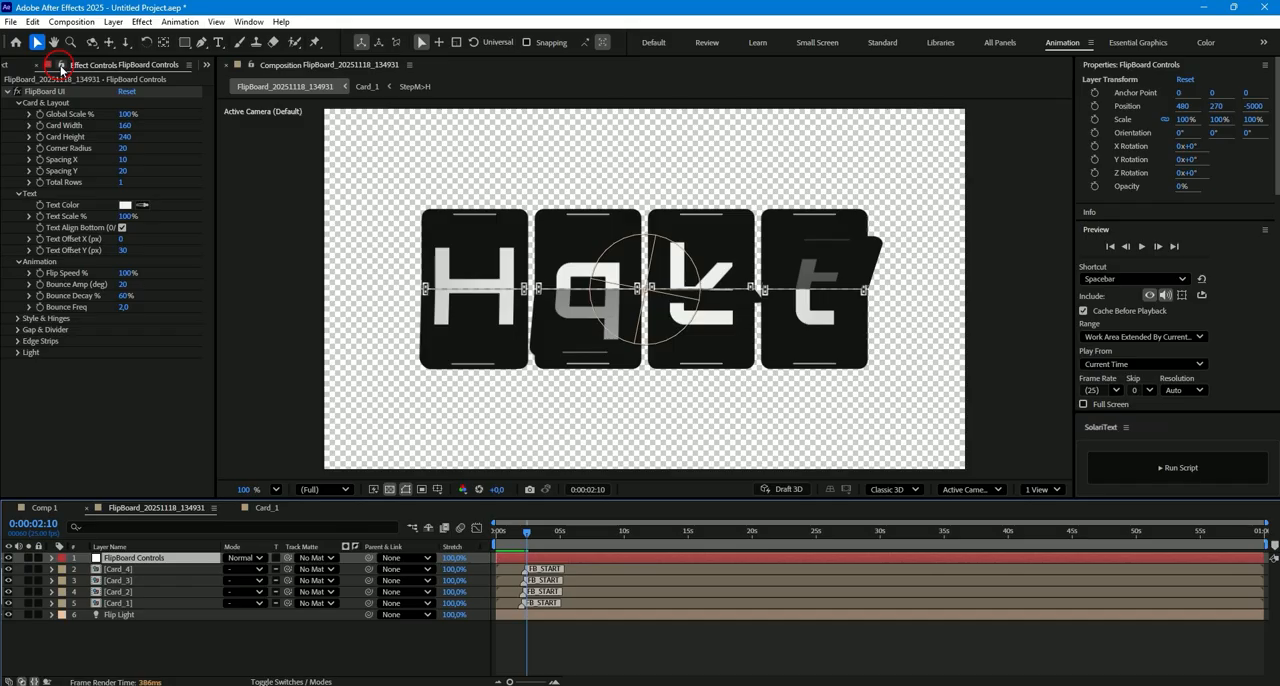
- Lock the FlipBoard Controls effect settings so they stay shown over Card_1, and set Flip Speed to 50%
left_click(59, 67)
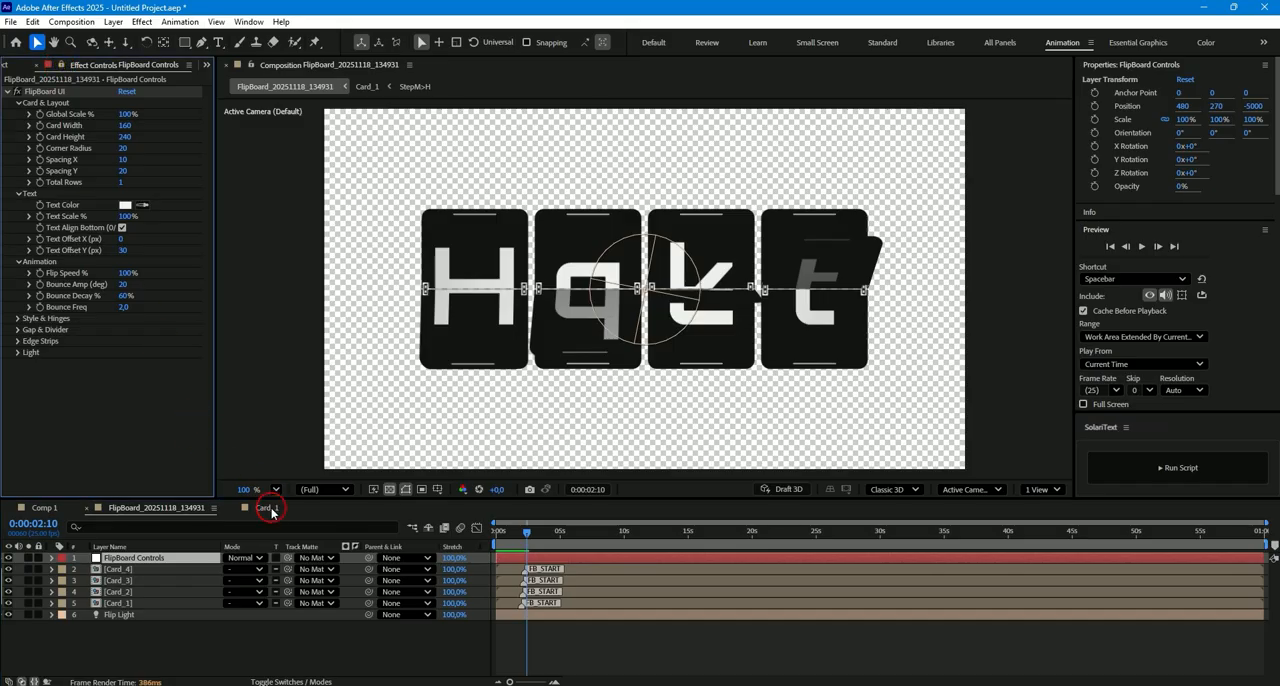
left_click(266, 507)
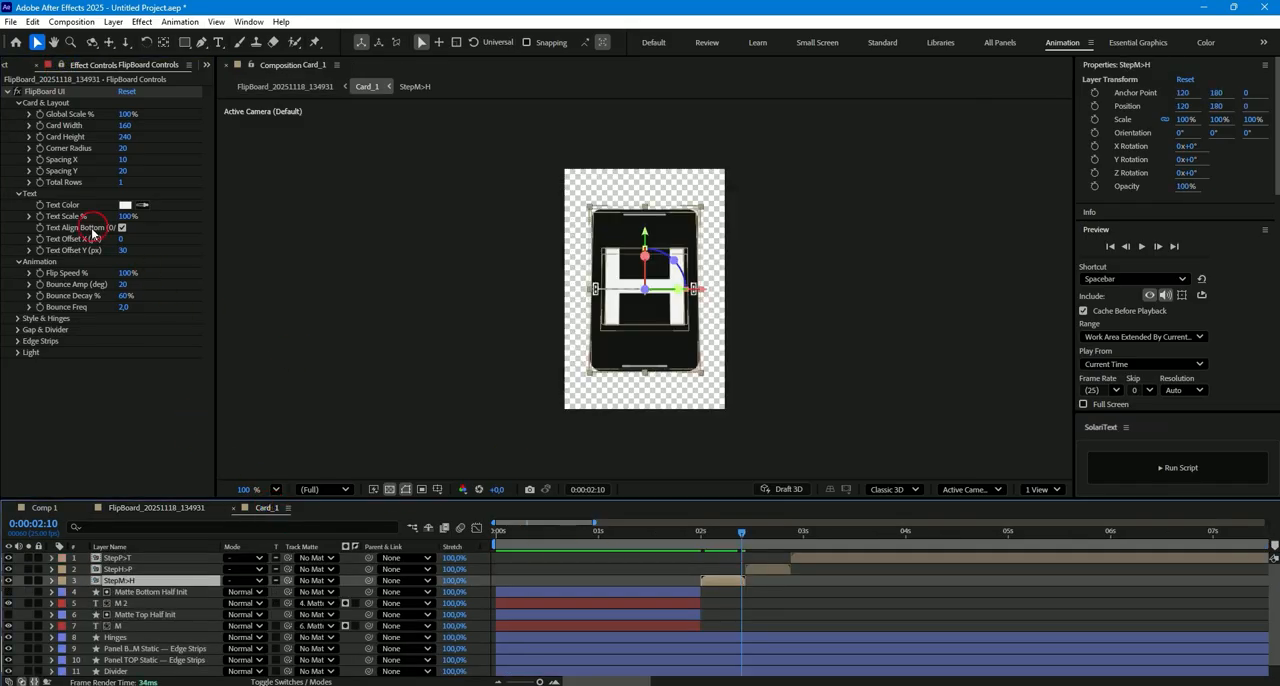
left_click(127, 273)
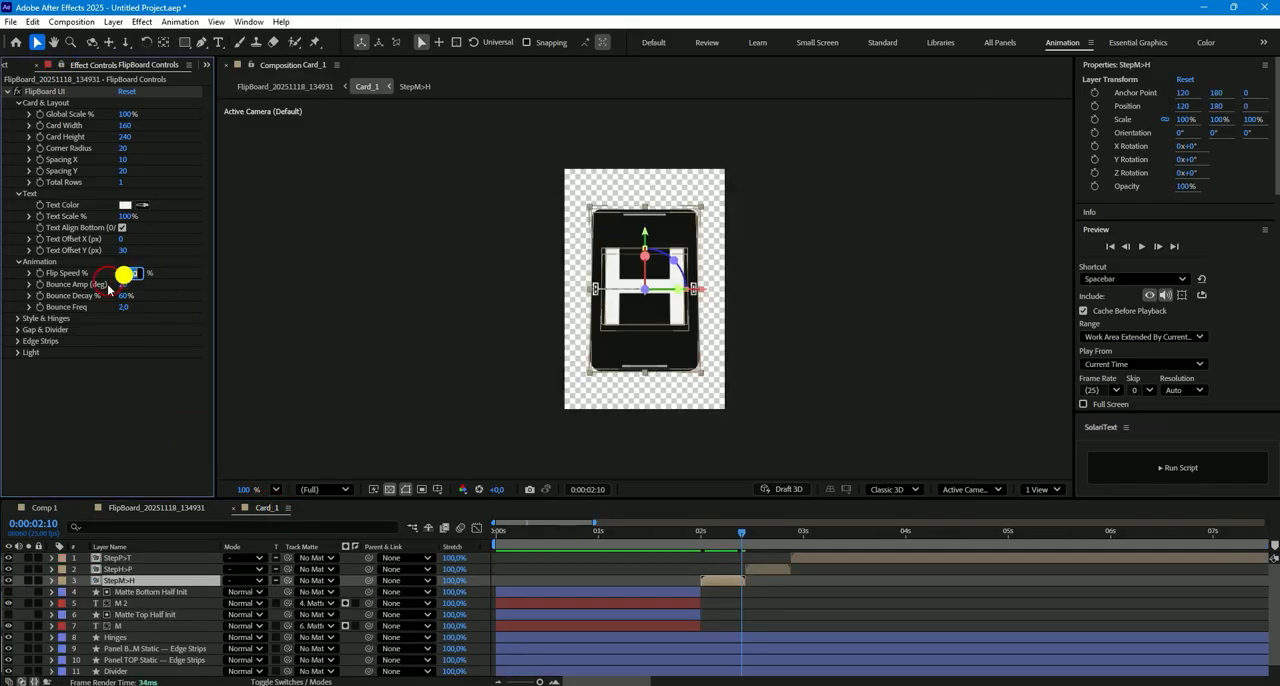
left_click(137, 443)
left_click_drag(709, 538, 741, 537)
- Rebuild the flipboard's timings with the SolariText script and scrub through the flips in Card_1
left_click(1146, 470)
left_click(632, 334)
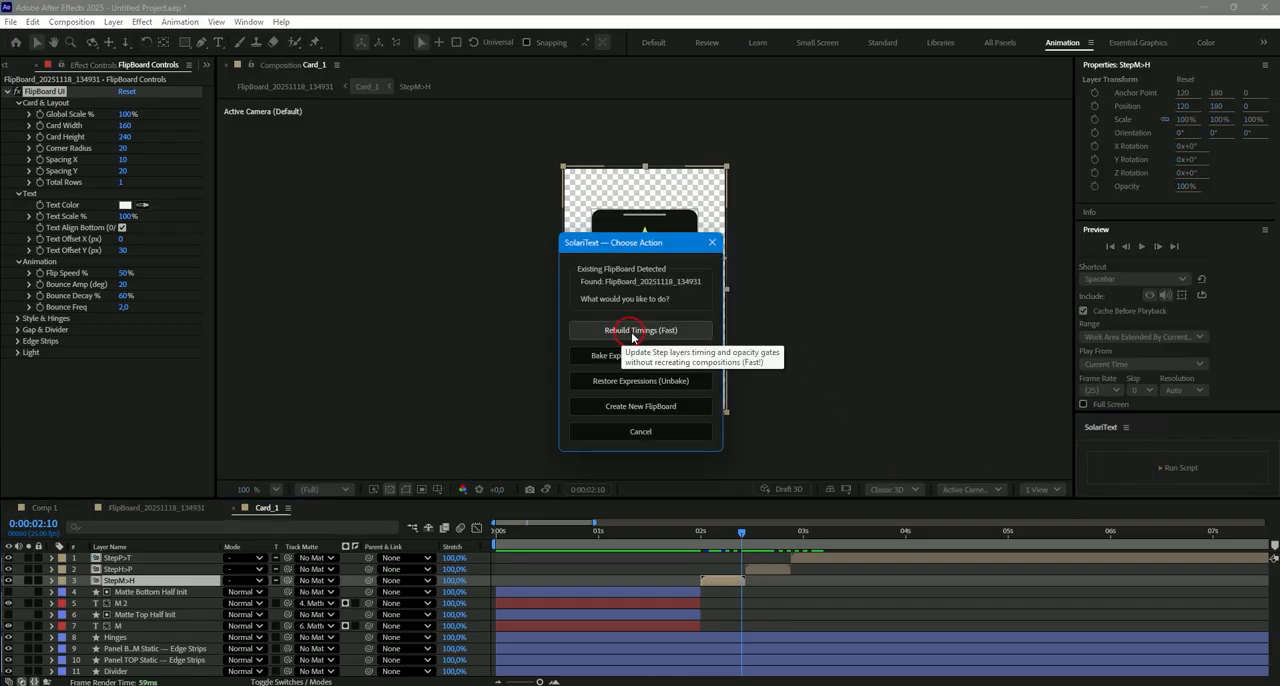
left_click(733, 410)
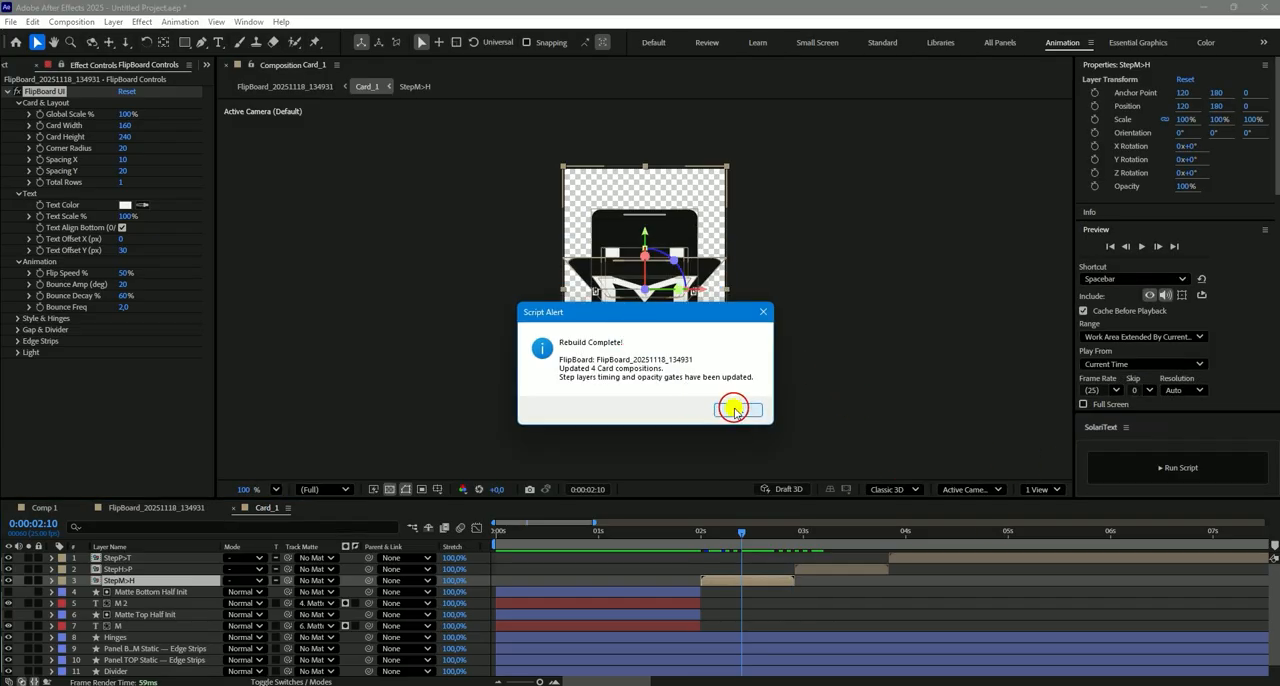
left_click_drag(741, 532, 1020, 531)
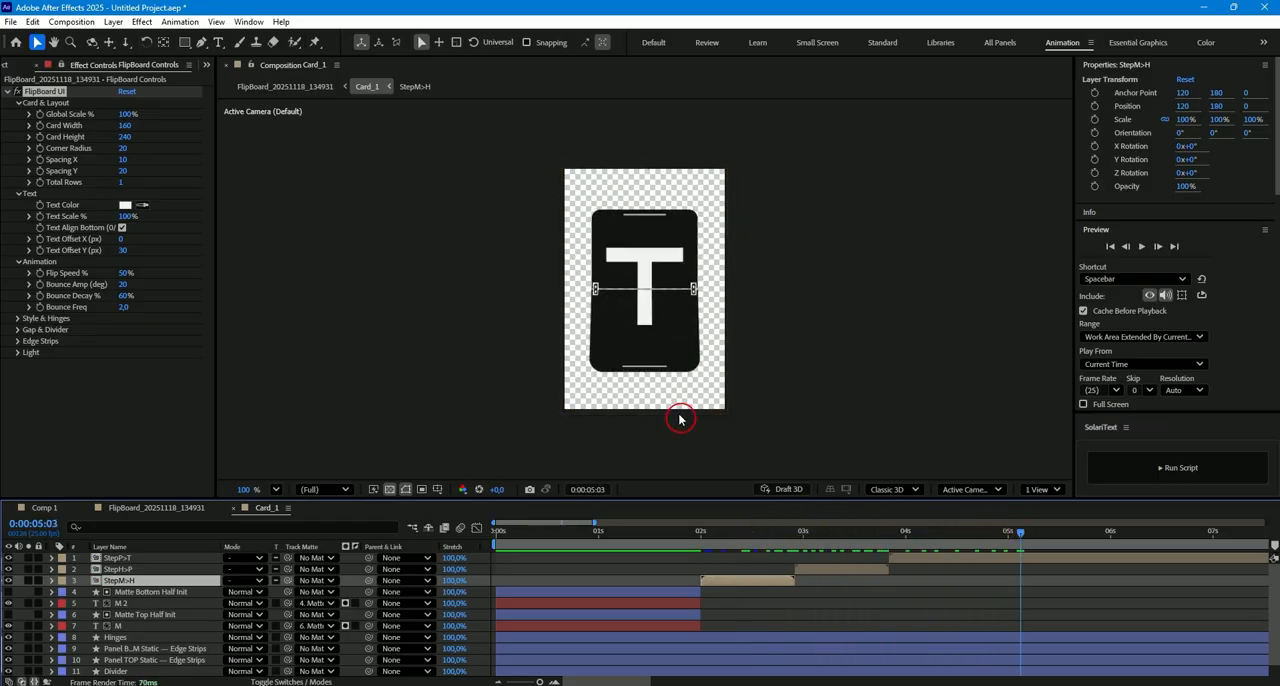
- Try a Bounce Amp of 60 degrees, scrub through the last flip's bounce and undo the change
left_click(123, 285)
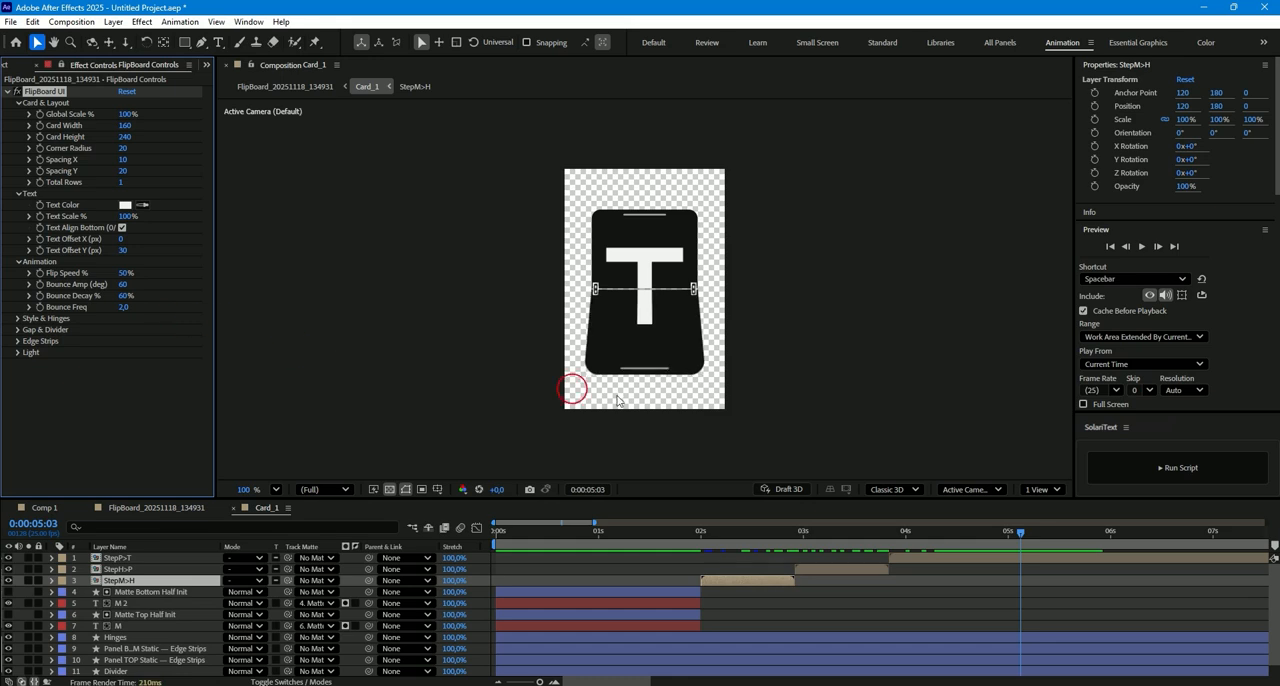
left_click_drag(894, 531, 1098, 540)
key("ctrl+z")
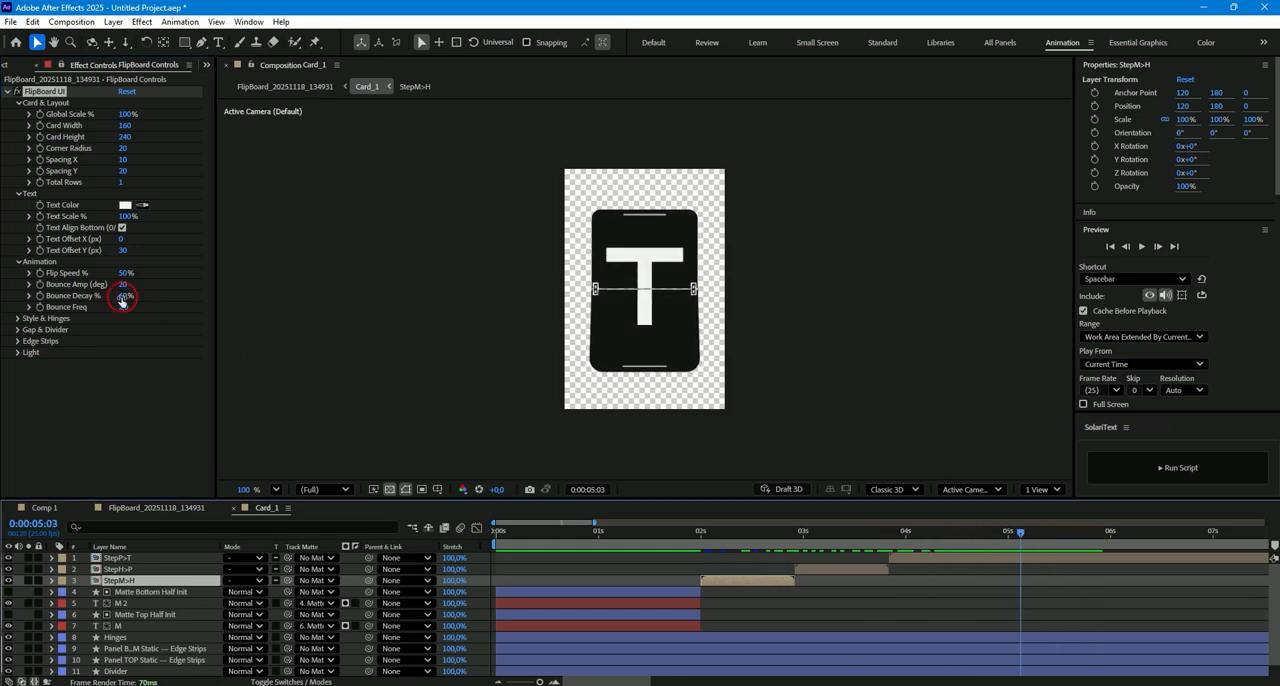
- Try a Bounce Decay of 30%, scrub through the card's bounce and undo the change
left_click(124, 297)
type("30")
key("Return")
left_click_drag(849, 526, 1037, 543)
key("ctrl+z")
- Expand the Style & Hinges settings and try a red Card Color for the flipboard cards
left_click(17, 318)
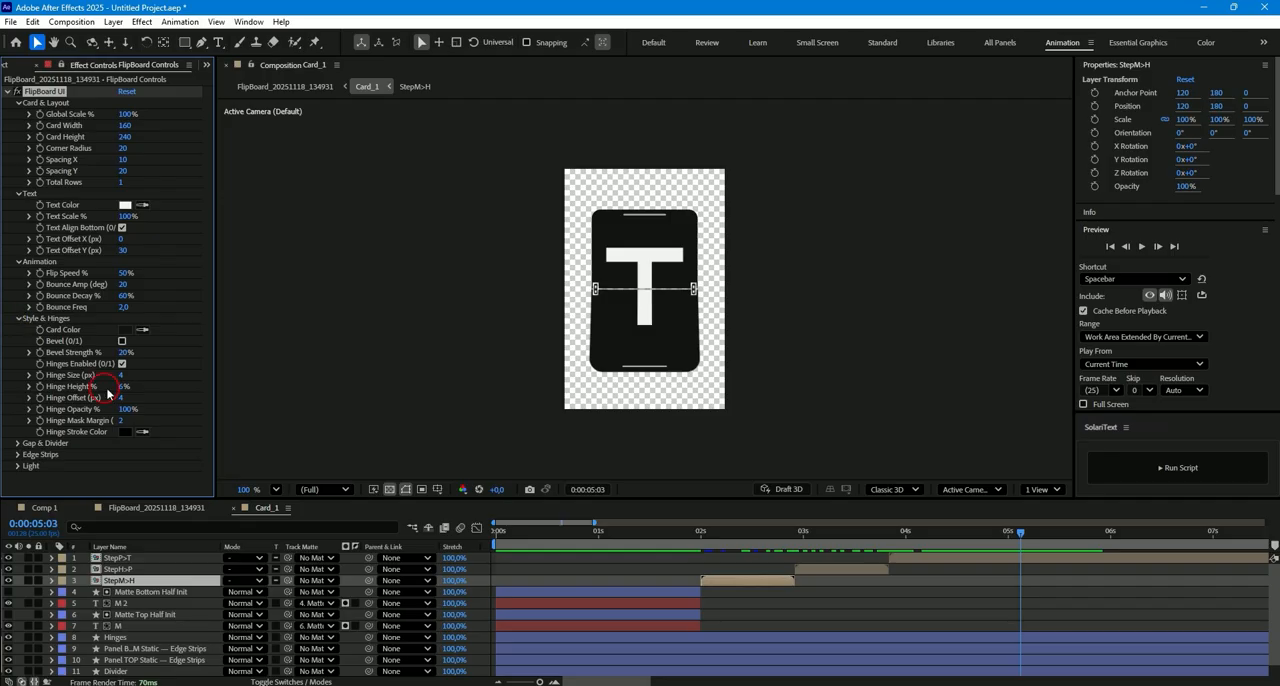
left_click(124, 334)
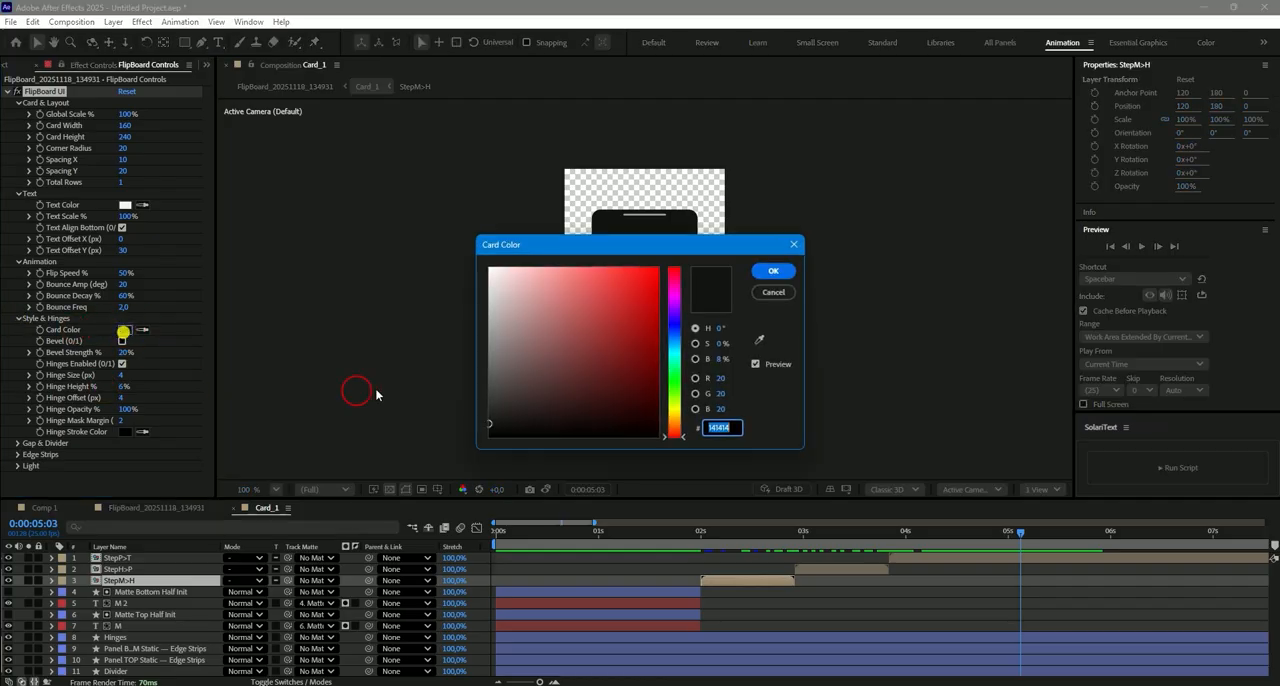
left_click(663, 265)
left_click(766, 270)
left_click(713, 465)
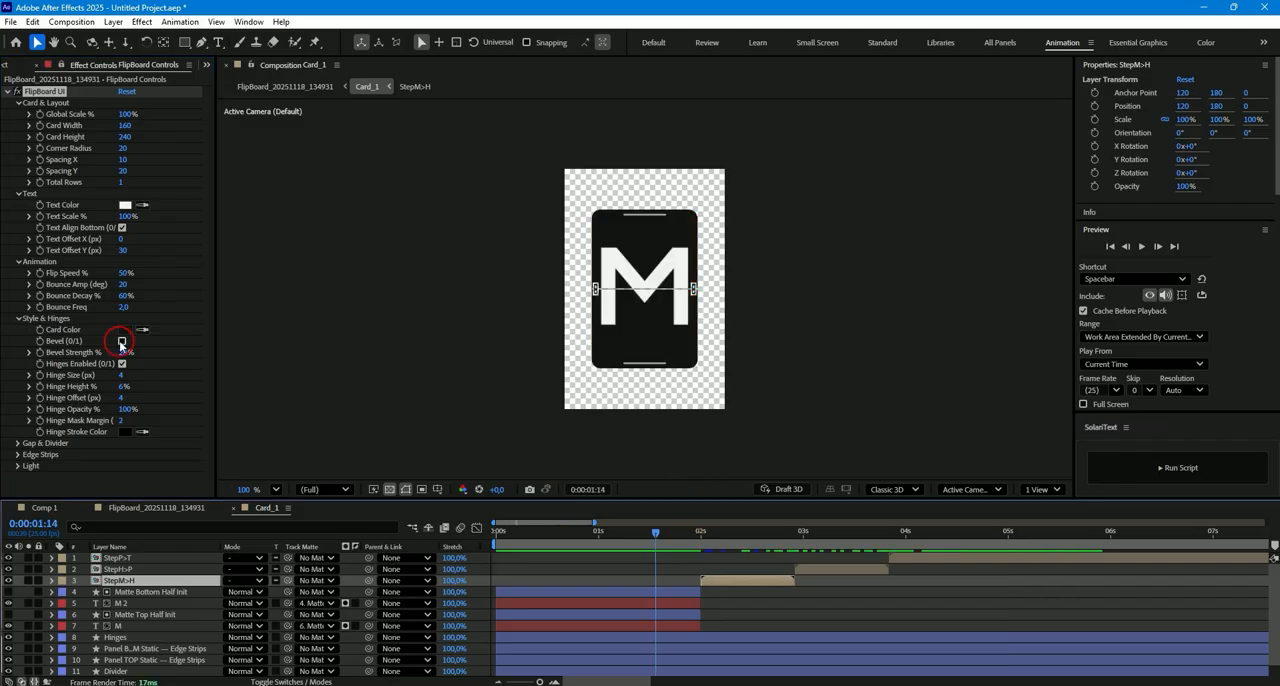
- Try the Bevel option on the cards with a Bevel Strength of 40%, undoing both changes
left_click(122, 341)
scroll(608, 238, "up", 2)
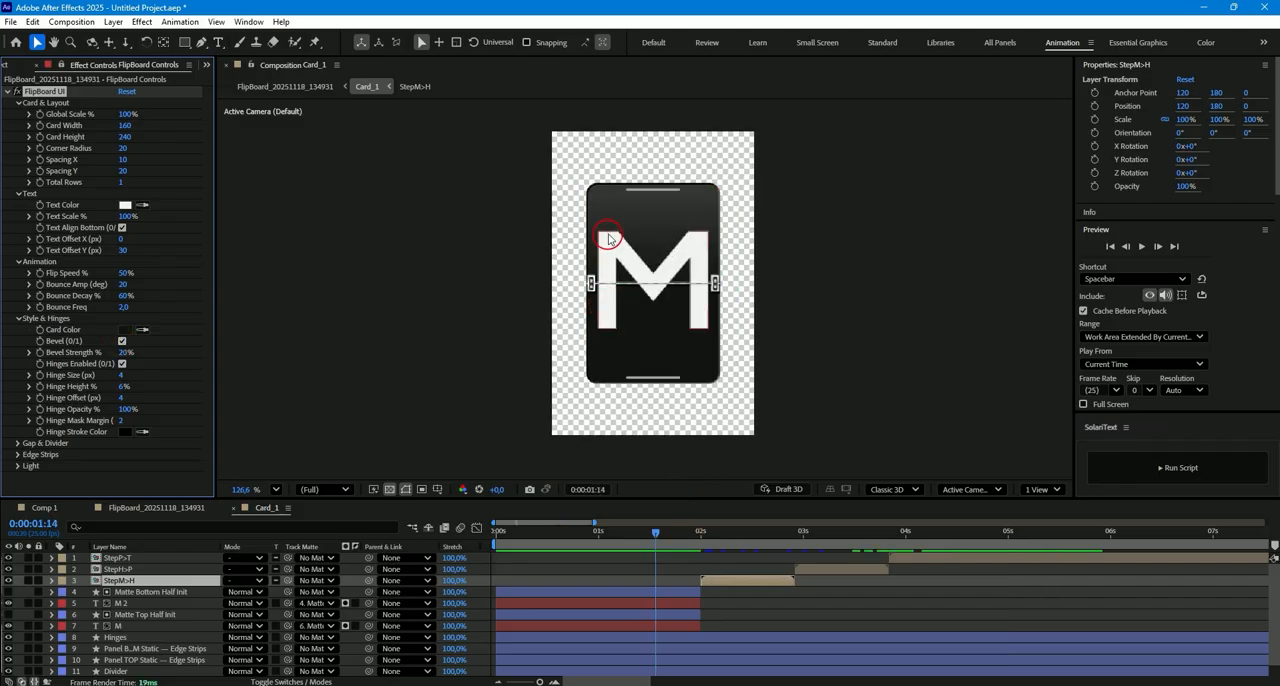
scroll(608, 238, "up", 2)
left_click(125, 352)
type("4")
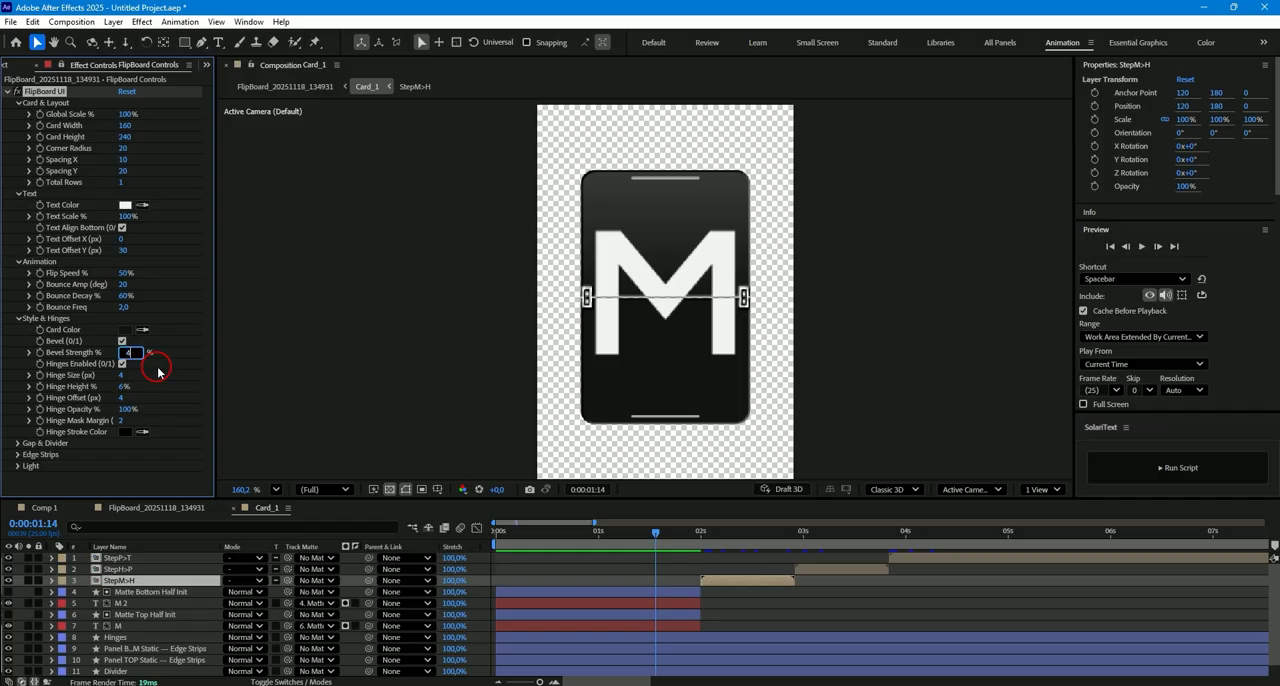
type("0")
key("Return")
key("ctrl+z")
key("ctrl+z")
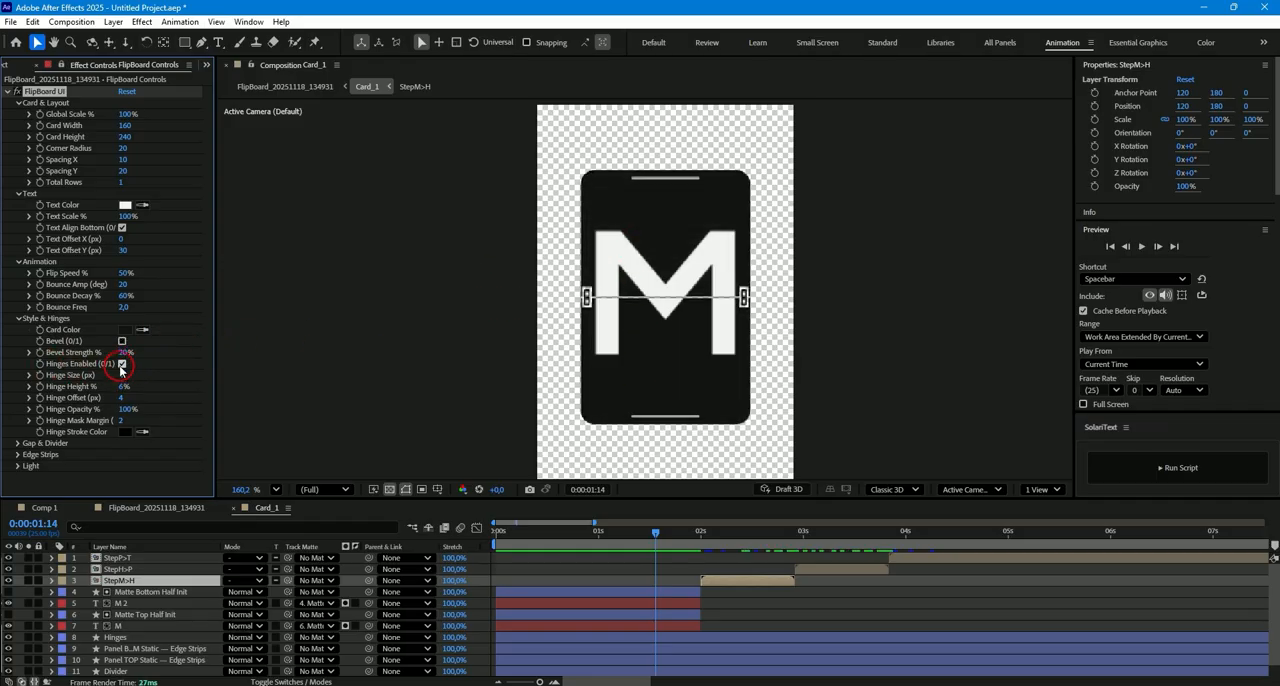
- Toggle the hinges off and on, and try a Hinge Size of 8 px with a Hinge Height of 12%
left_click(121, 364)
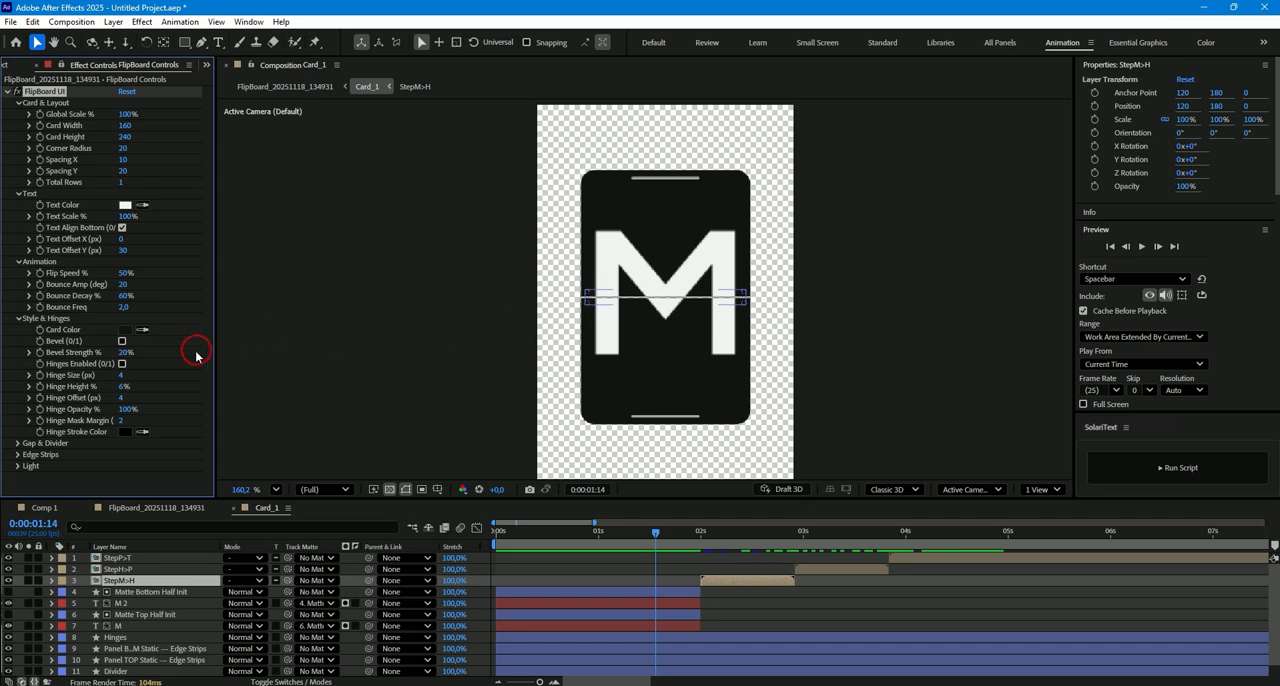
left_click(121, 364)
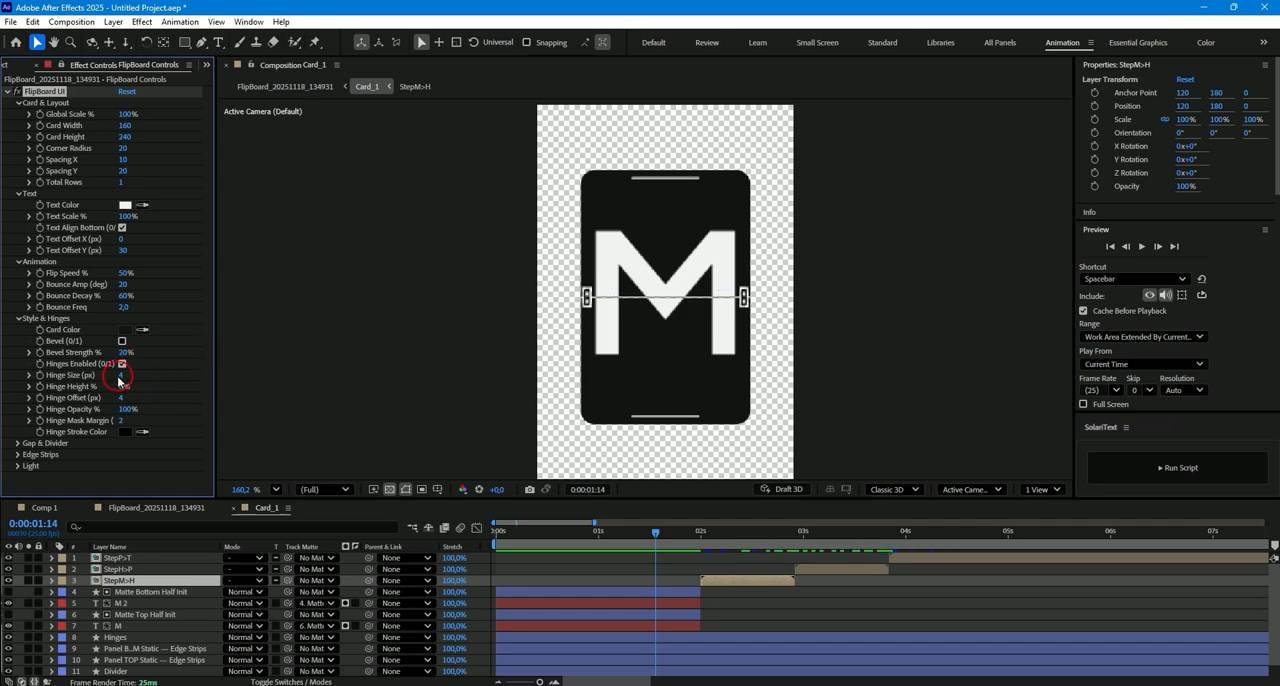
left_click(121, 375)
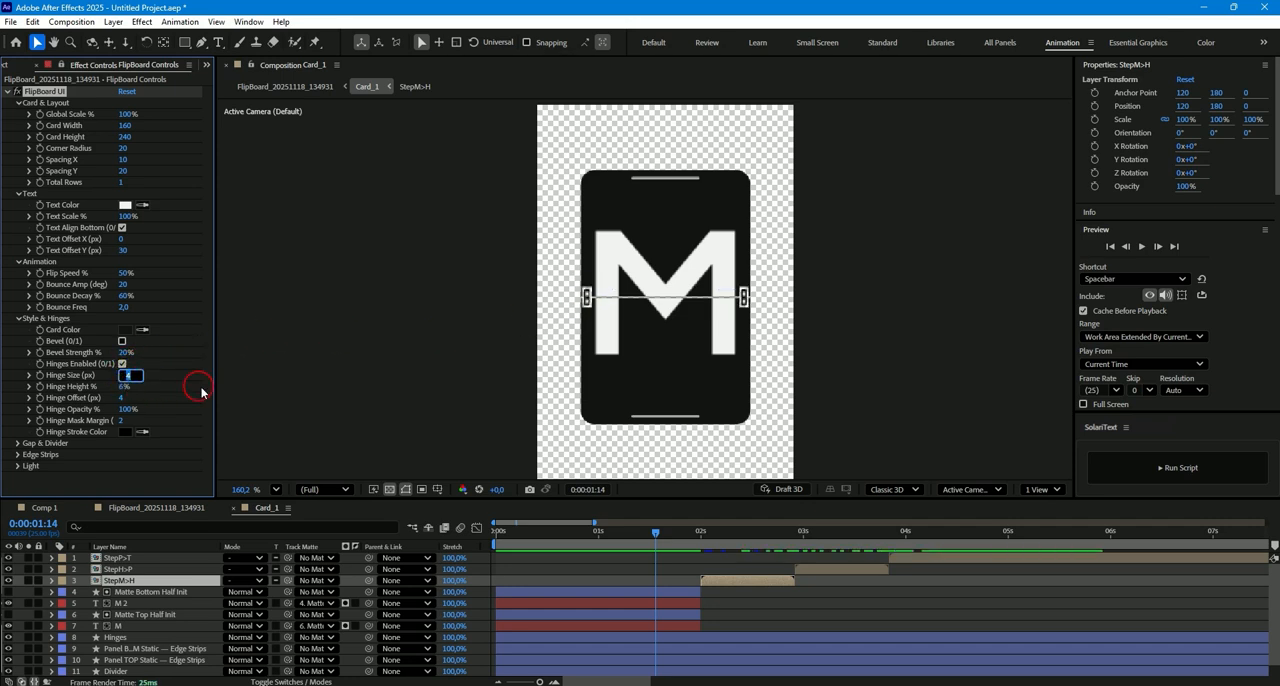
left_click(120, 386)
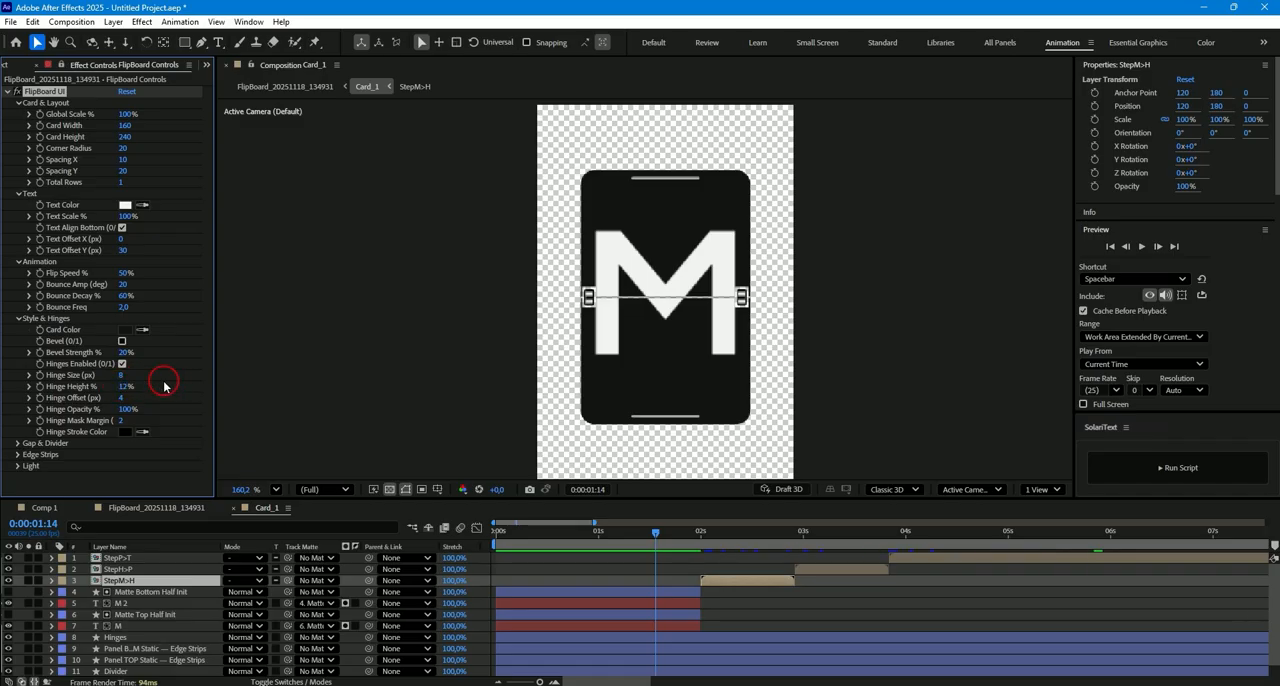
type("6")
key("Return")
- Try a Hinge Offset of 8 px and a Hinge Mask Margin of 4, undoing each change
left_click(123, 399)
type("8")
key("Return")
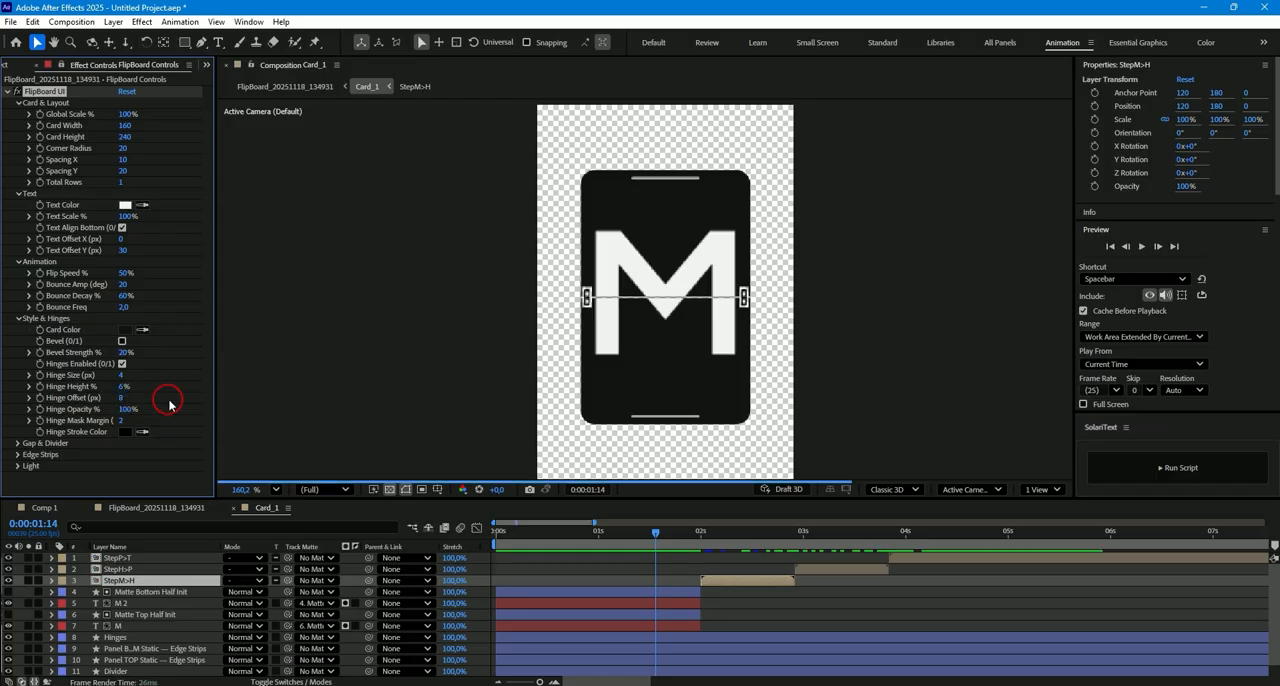
key("ctrl+z")
left_click(118, 421)
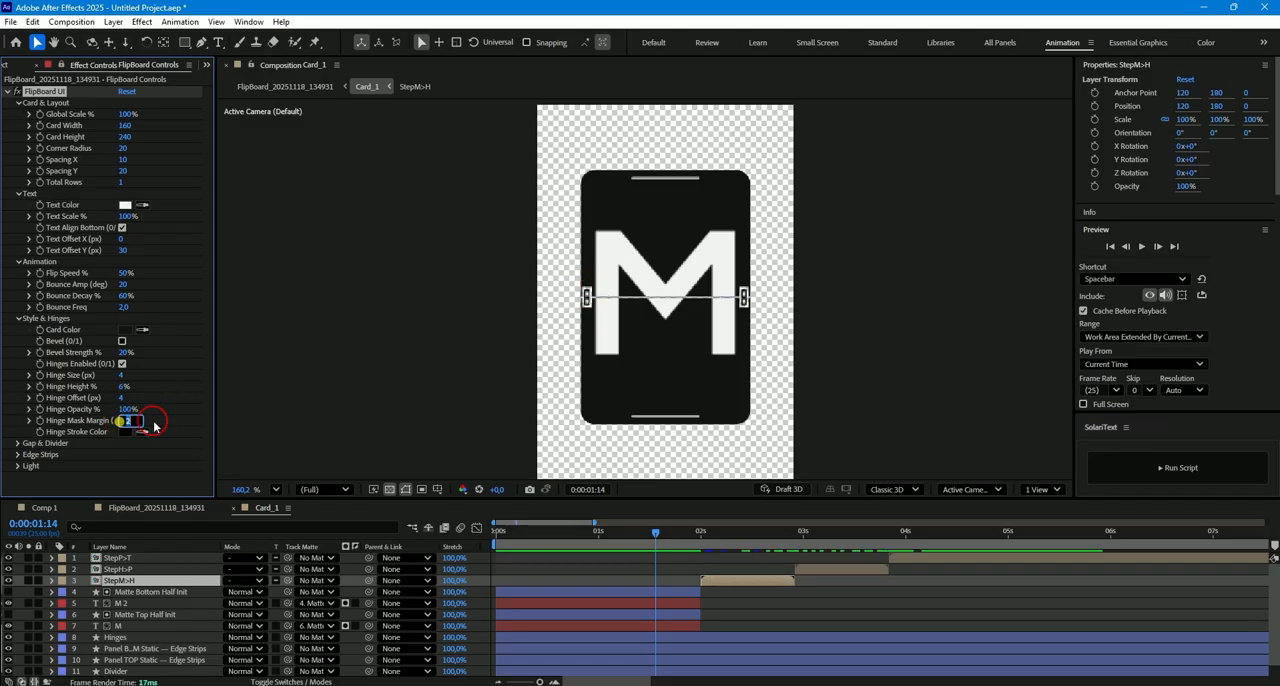
type("4")
key("Return")
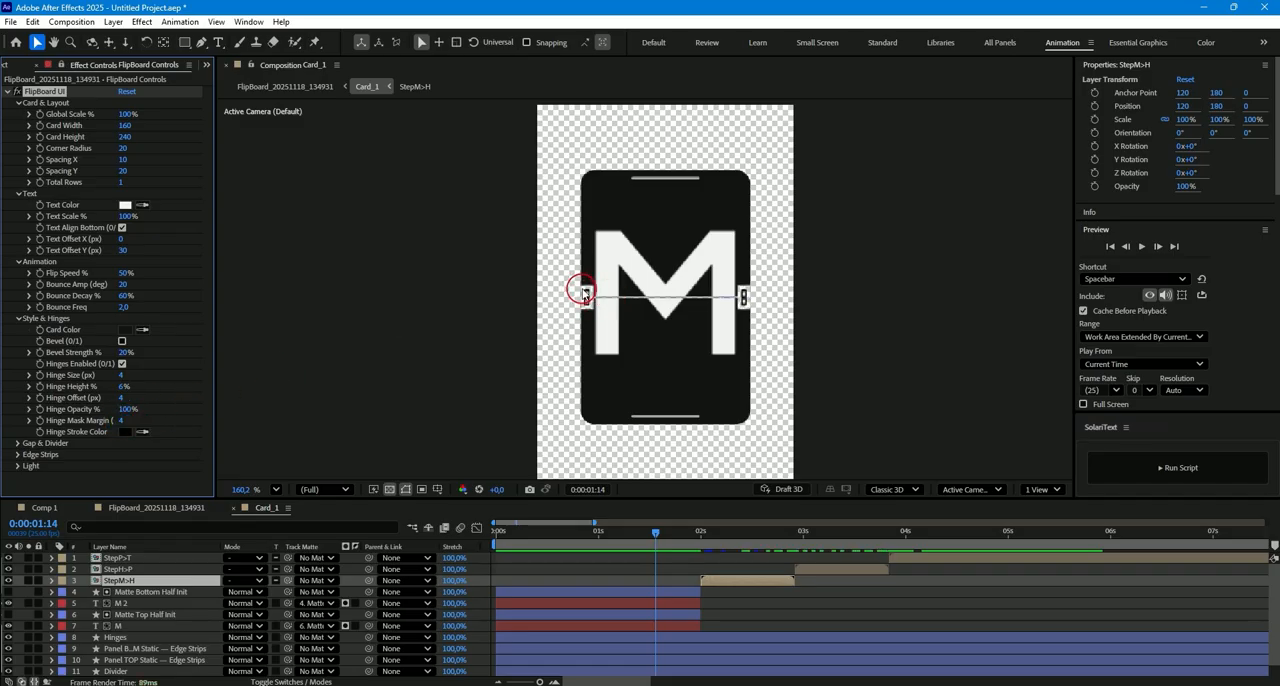
key("ctrl+z")
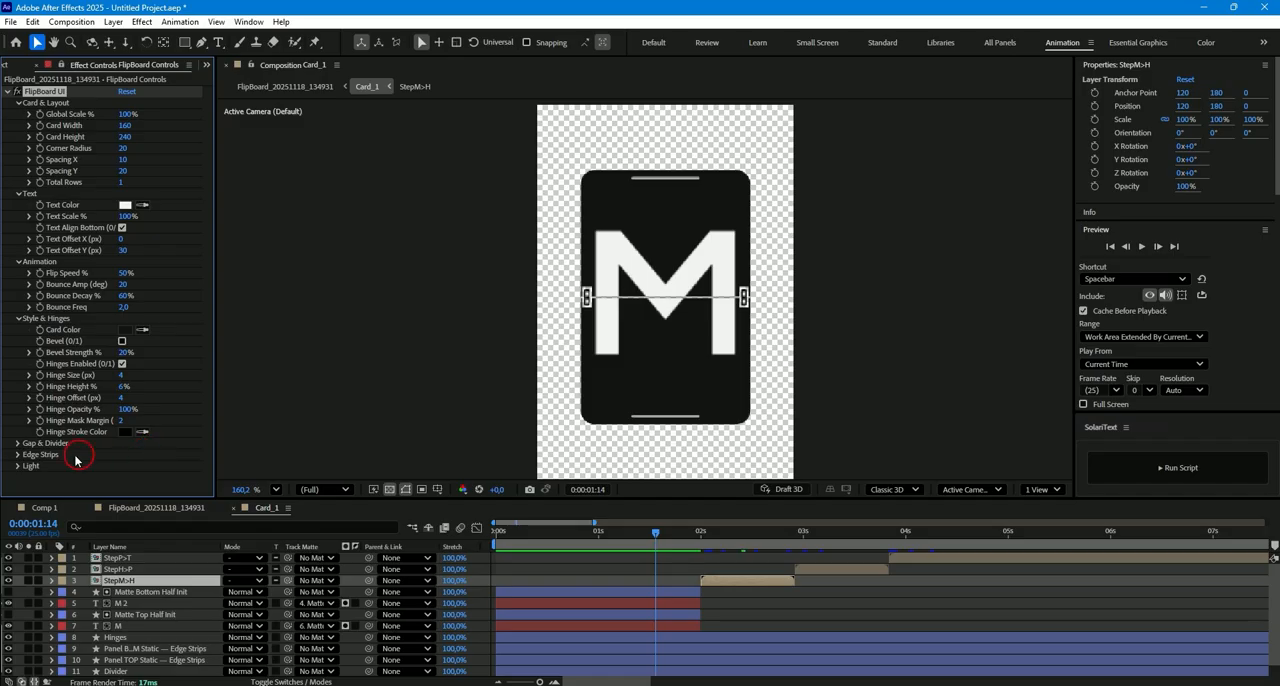
- Expand the Gap & Divider settings, try a Gap Size of 4 px and set it back to 2 px
left_click(17, 443)
scroll(157, 430, "down", 1)
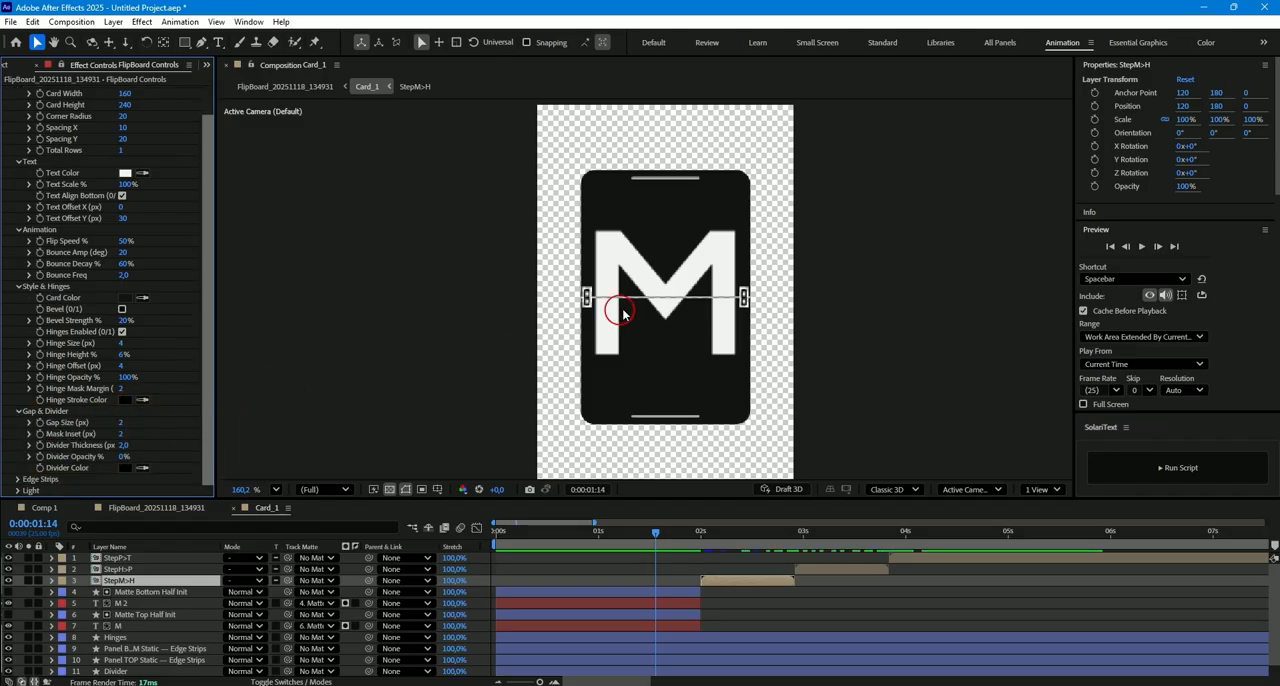
scroll(648, 292, "up", 2)
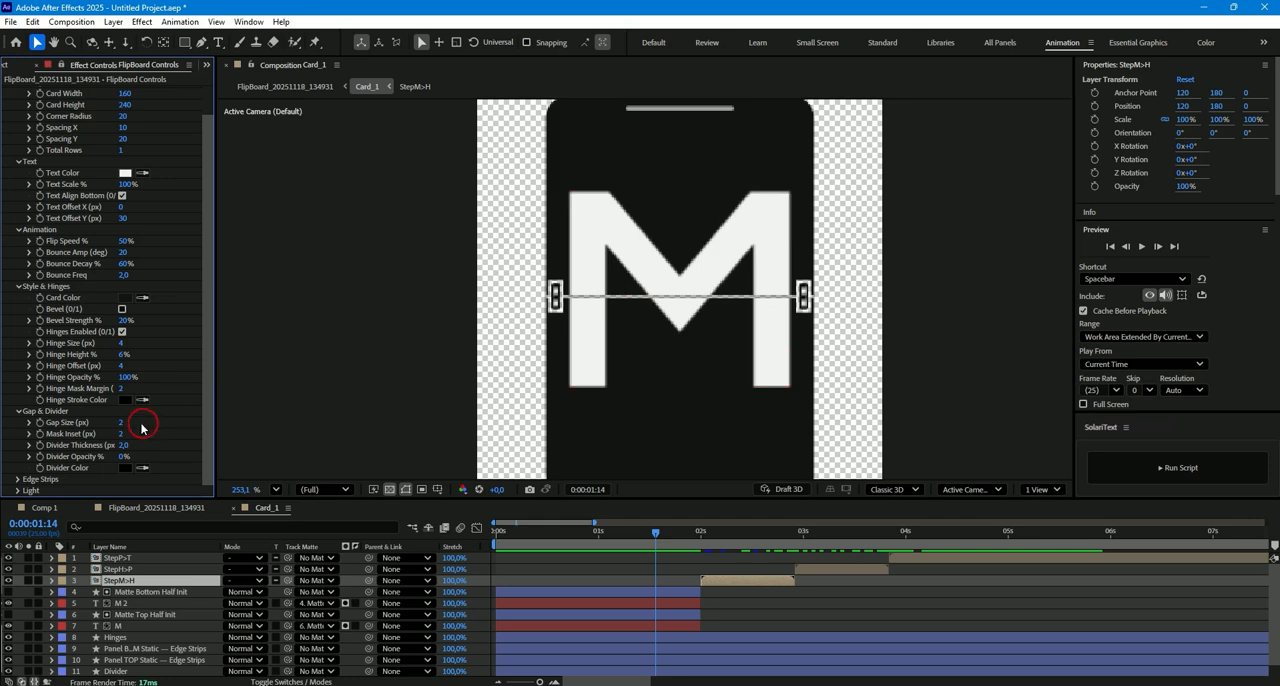
left_click(121, 424)
type("4")
key("Return")
left_click(120, 423)
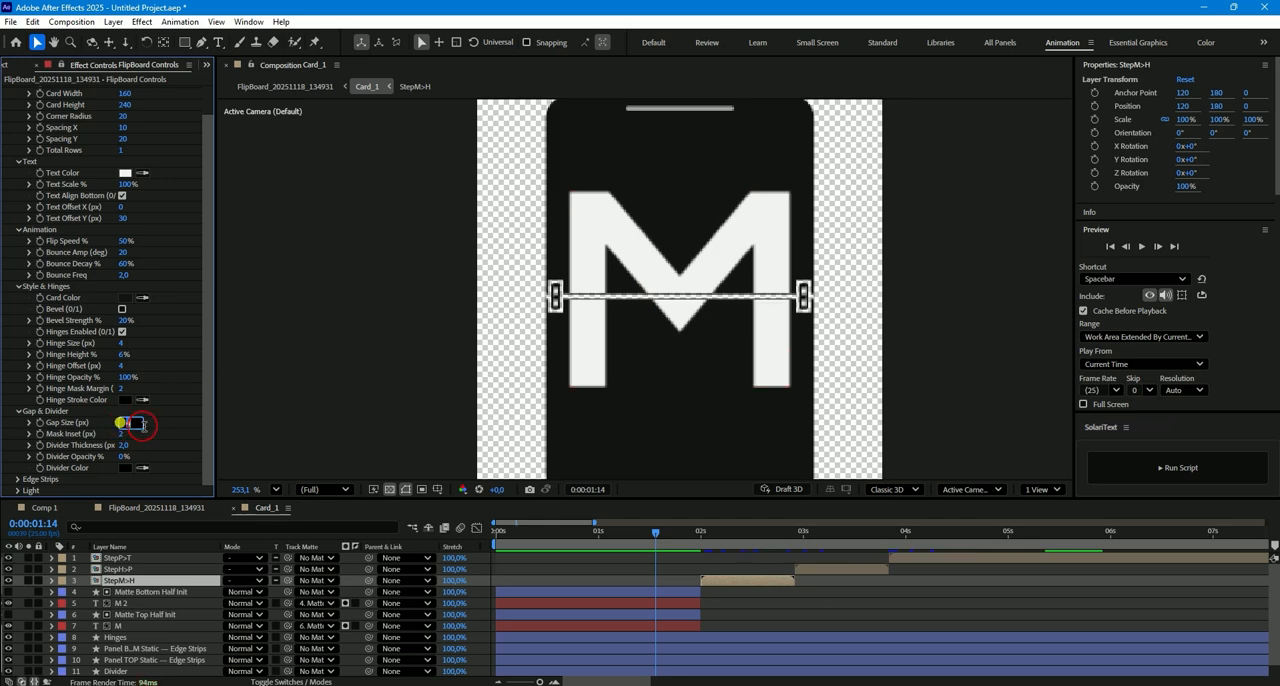
type("2")
key("Return")
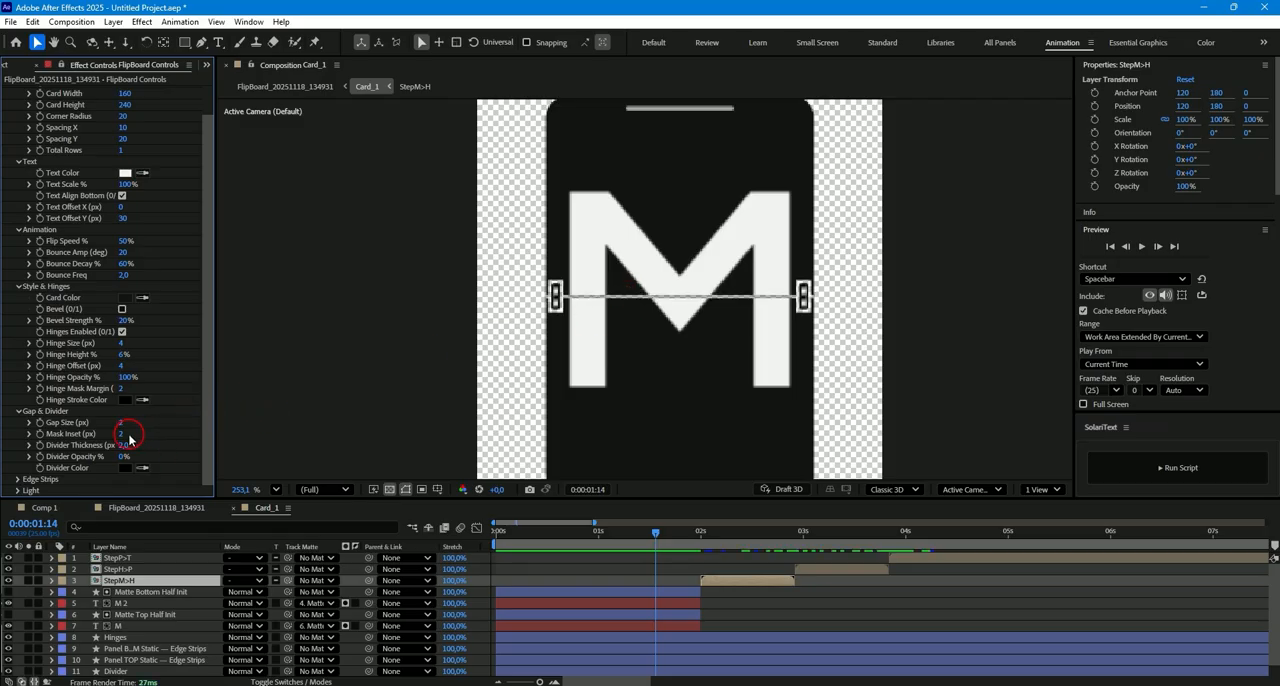
- Set Divider Opacity to 100% and try a white Divider Color, undoing the color change
left_click_drag(121, 459, 309, 434)
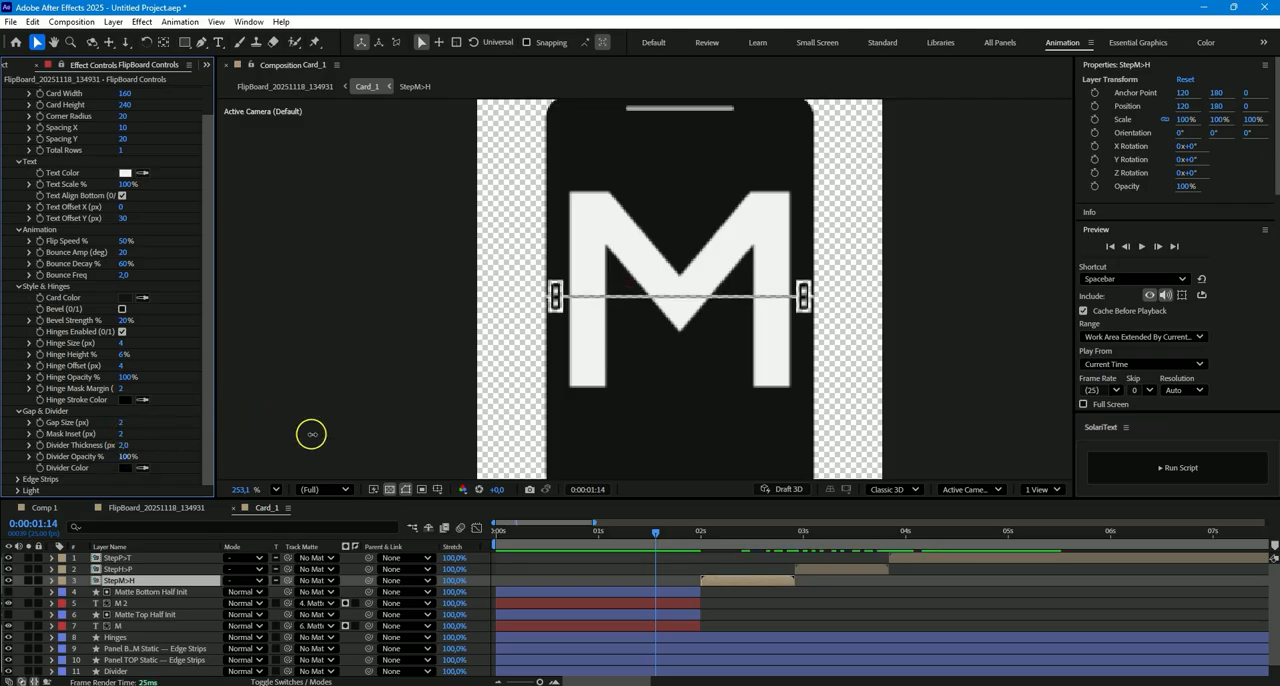
left_click(125, 467)
left_click_drag(572, 286, 467, 244)
left_click(773, 270)
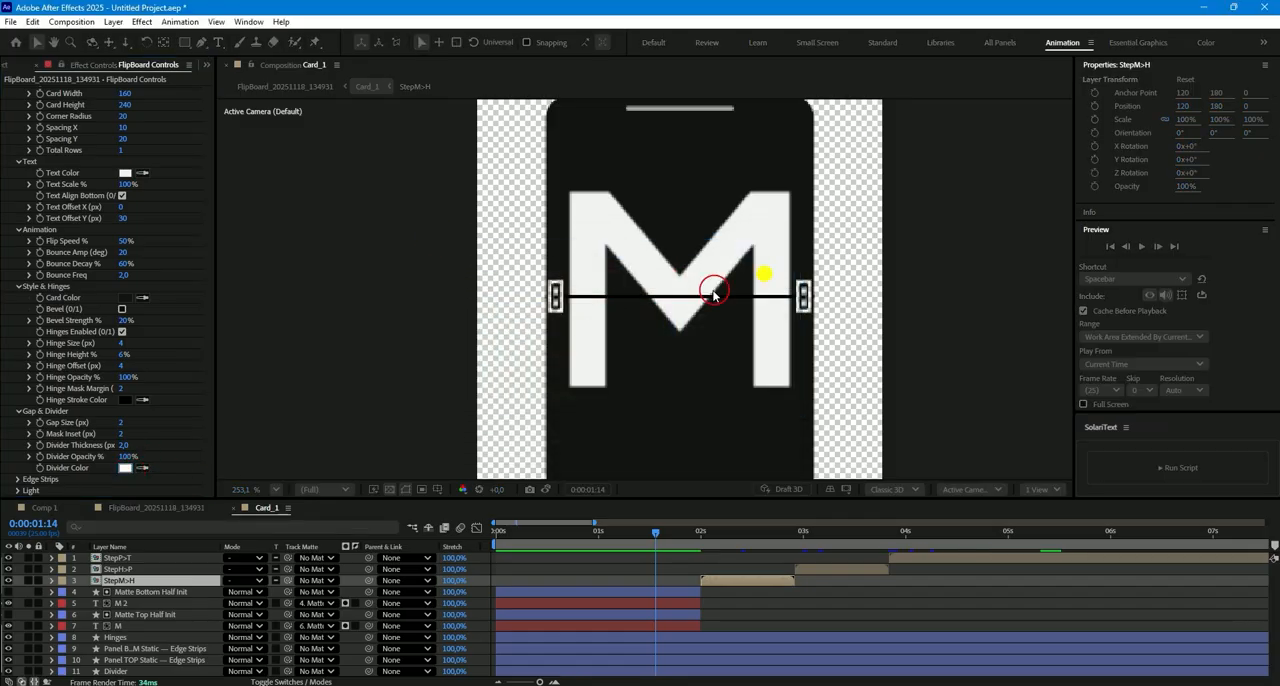
key("ctrl+z")
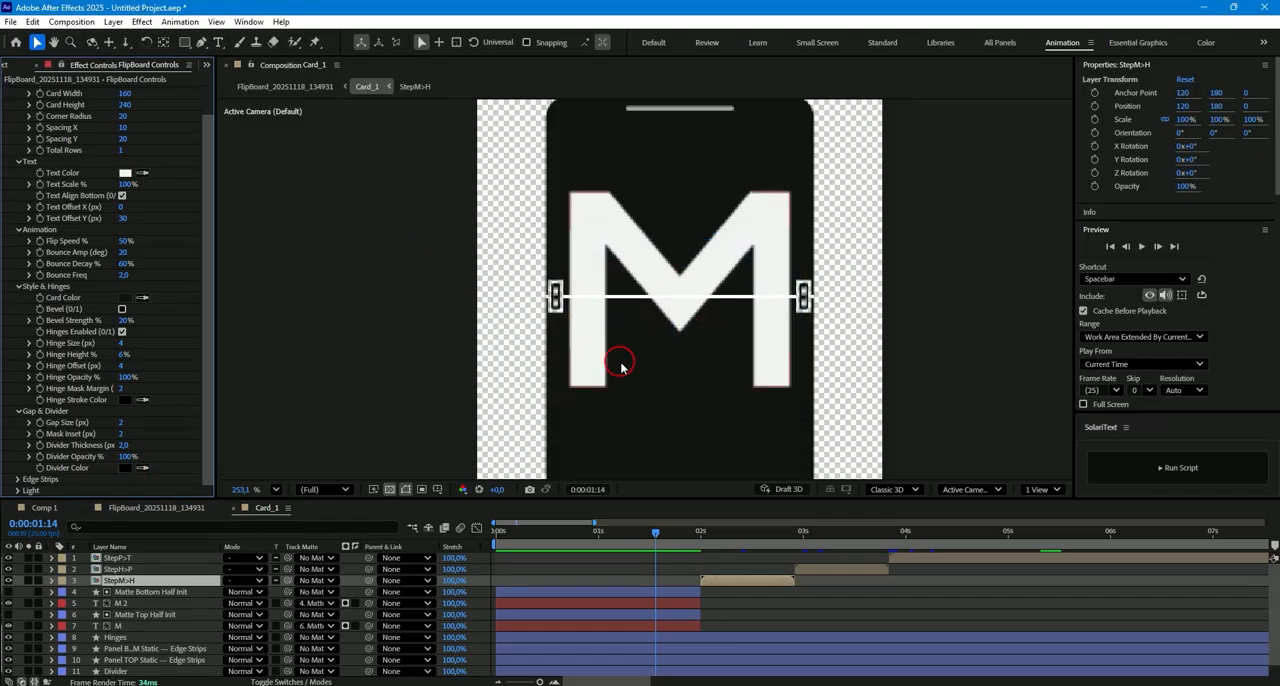
- Try a Gap Size of 8 px with a Divider Thickness of 8 px, undoing both changes
type("8")
key("Return")
left_click(122, 446)
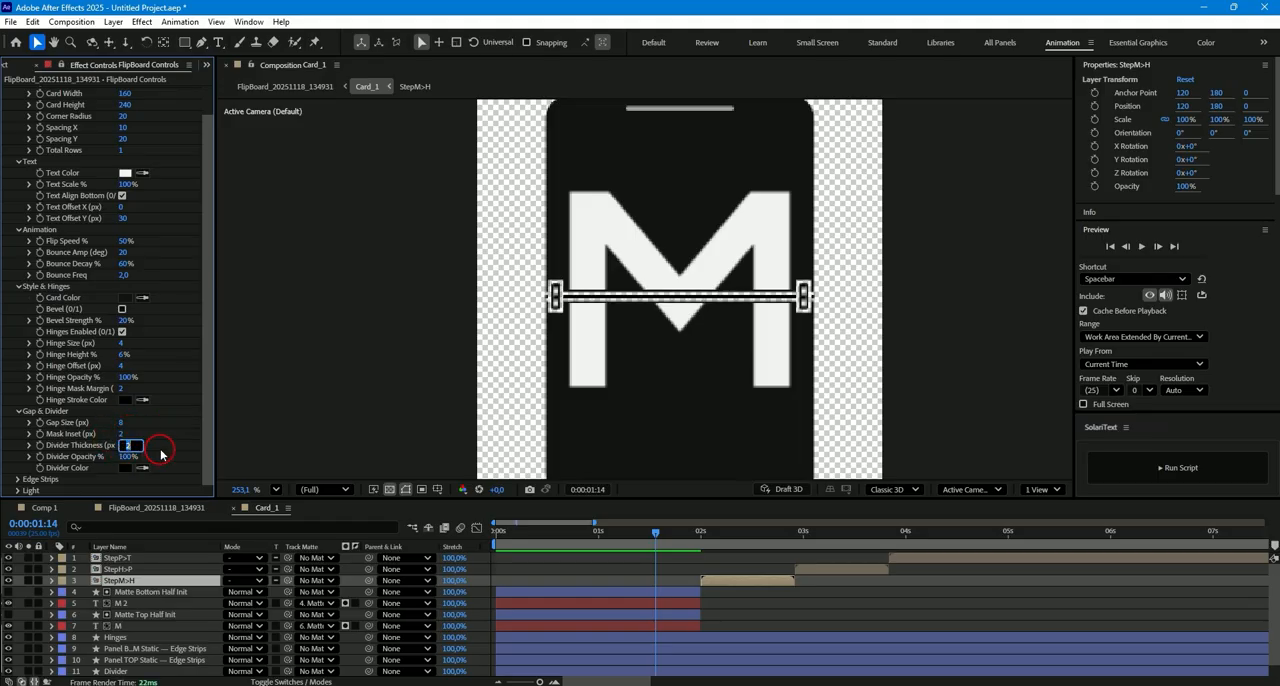
key("Return")
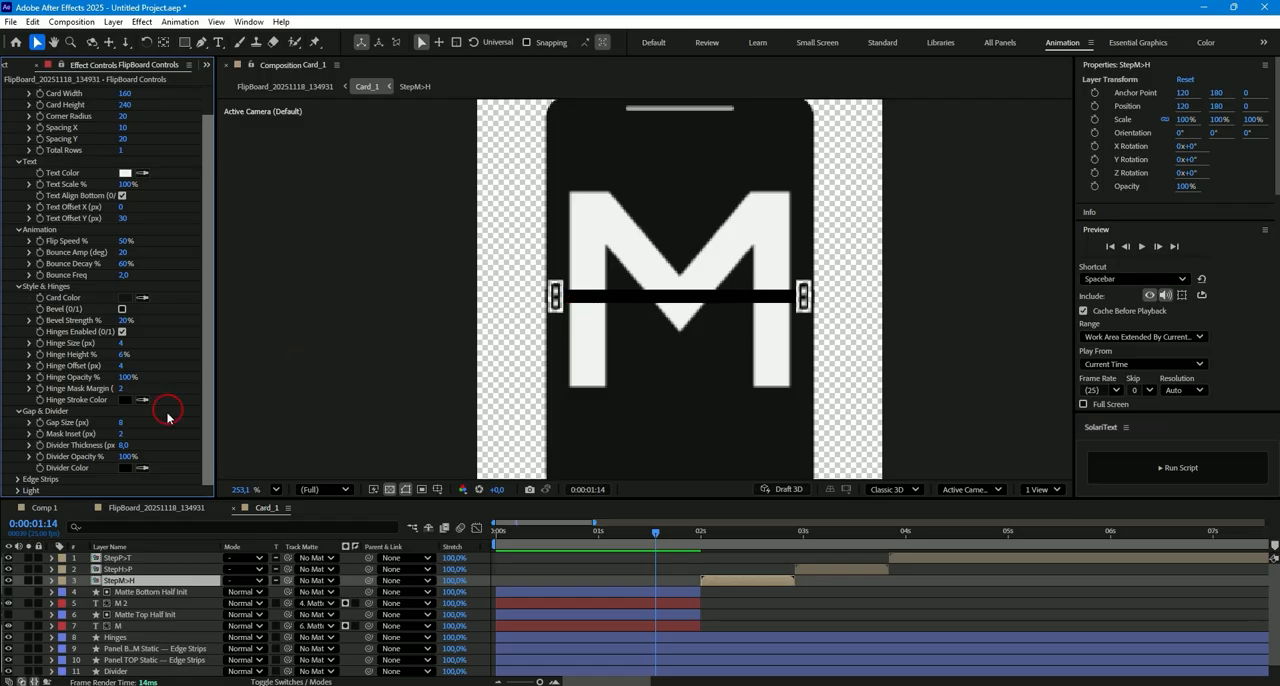
key("ctrl+z")
key("ctrl+z")
- Expand the Edge Strips settings and switch Edge Strips Enabled off and back on to compare the card
left_click(18, 479)
scroll(157, 434, "down", 2)
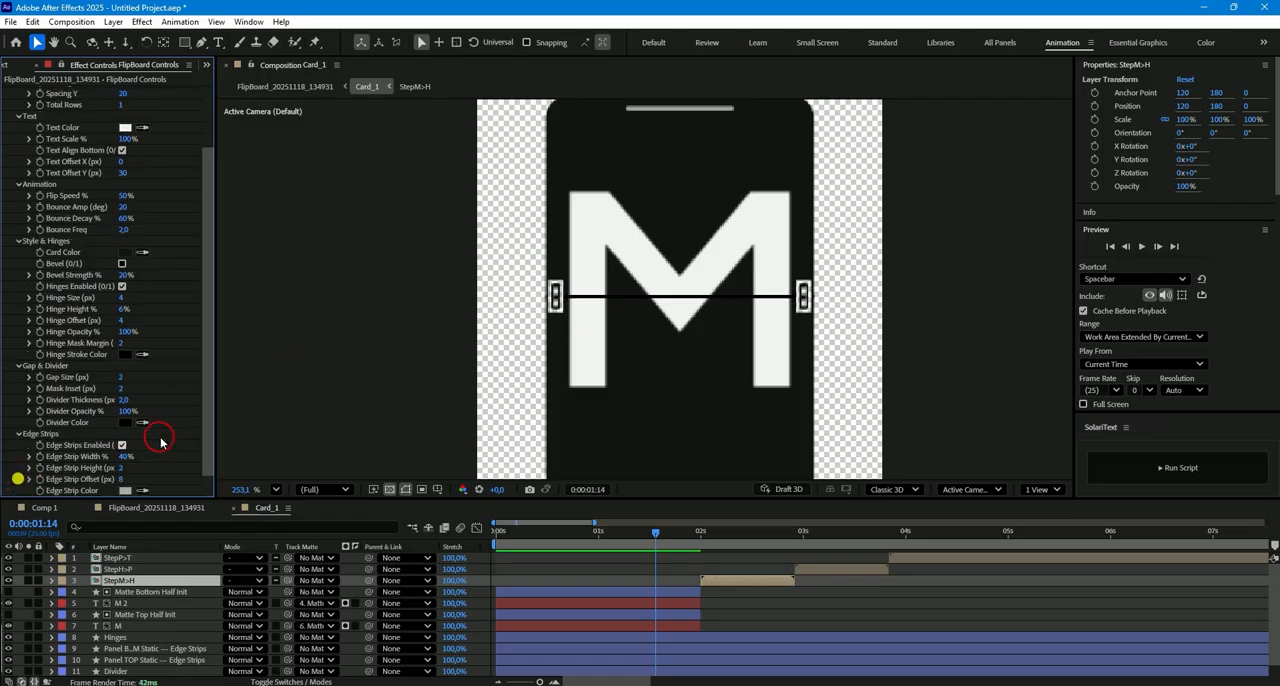
left_click(122, 435)
left_click(122, 435)
scroll(614, 420, "down", 2)
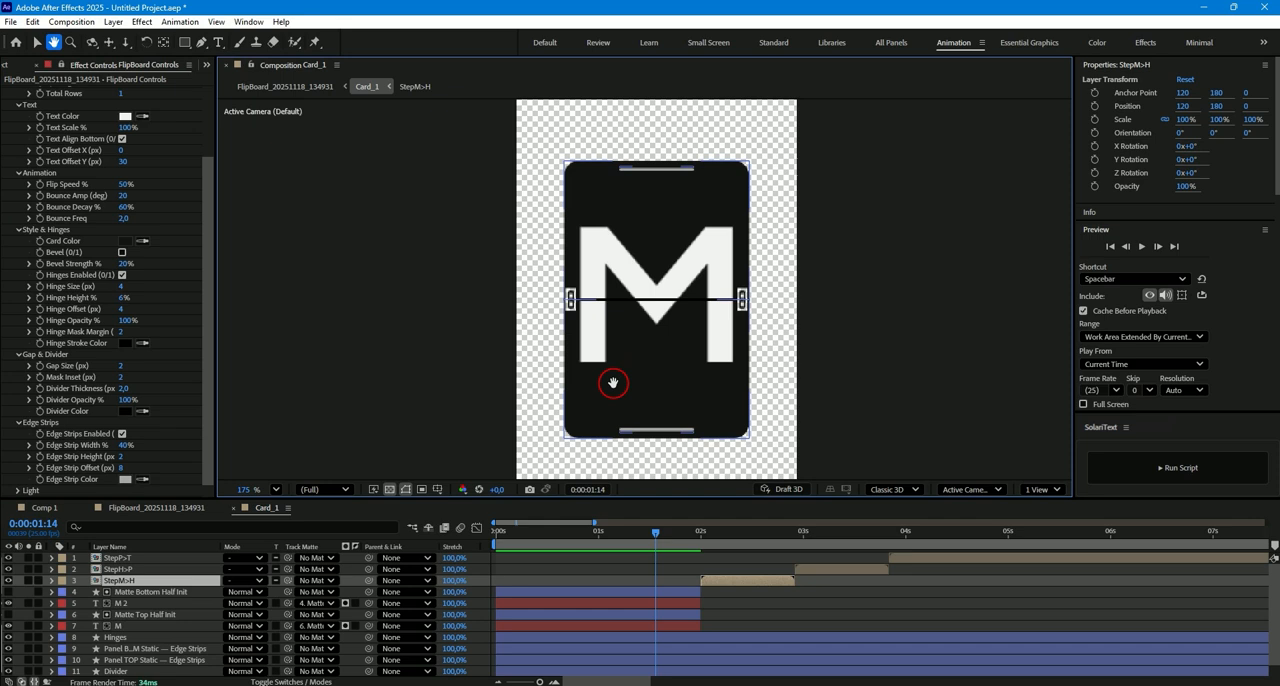
left_click(121, 435)
left_click(121, 435)
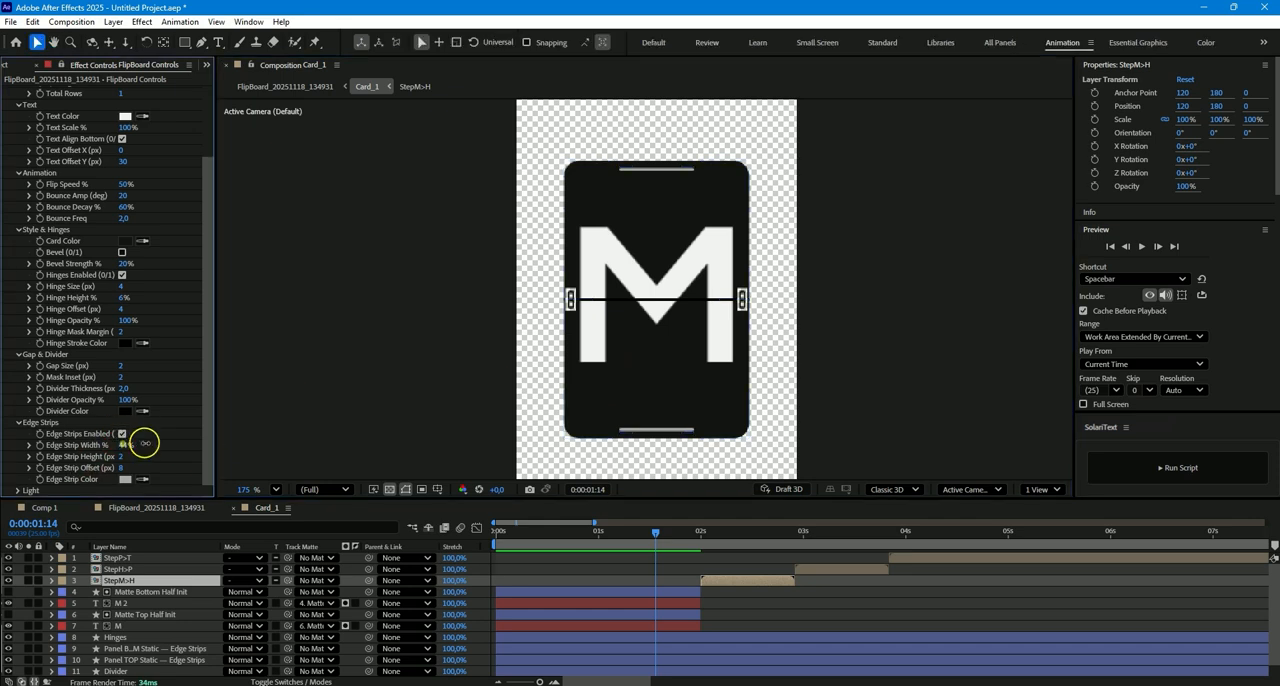
- Try a different Edge Strip Width, return it to 40%, and set the Edge Strip Color to white
left_click_drag(168, 442, 145, 470)
left_click(125, 479)
left_click_drag(492, 285, 477, 250)
left_click(774, 278)
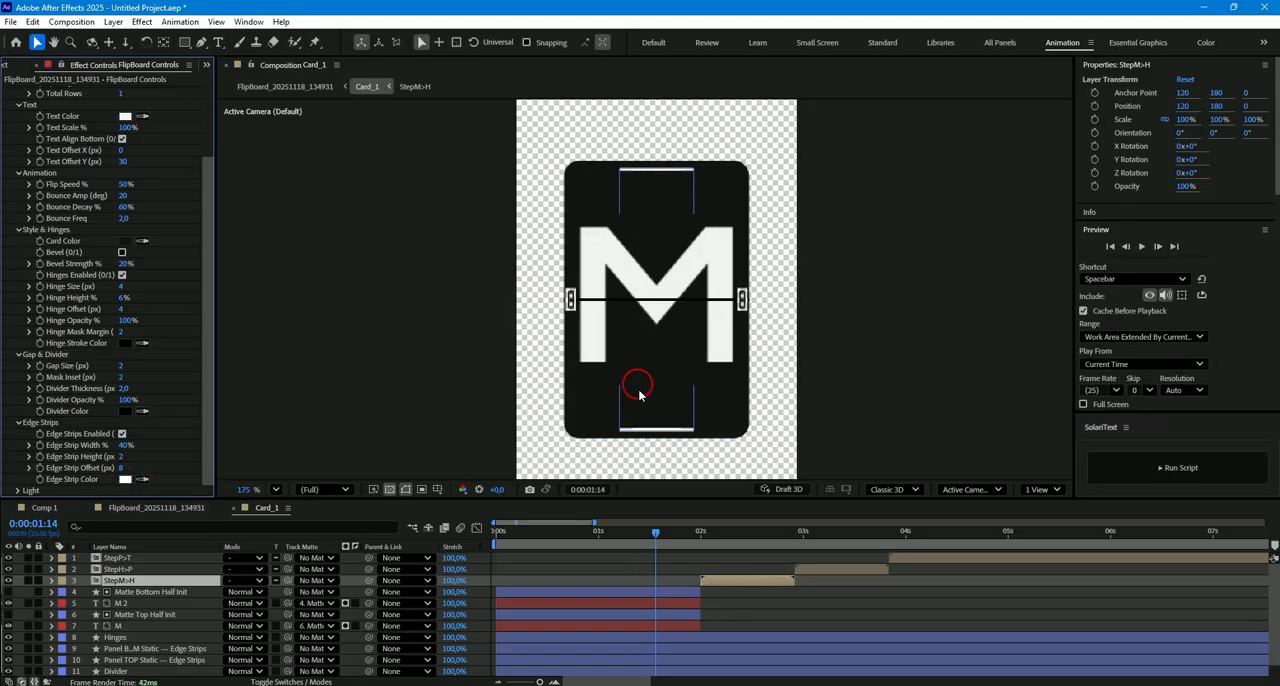
- Expand the Light settings, try a light offset and undo it, and set Light Z to -1800 px for the whole flipboard
left_click(20, 494)
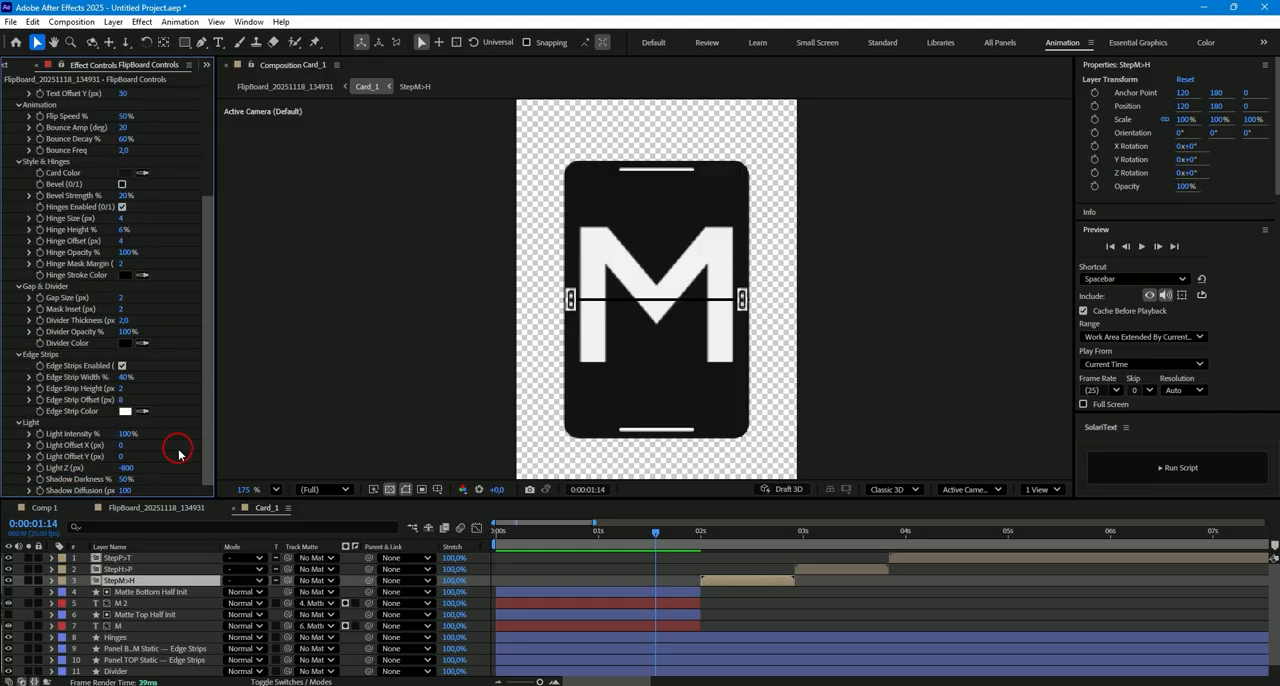
left_click(186, 506)
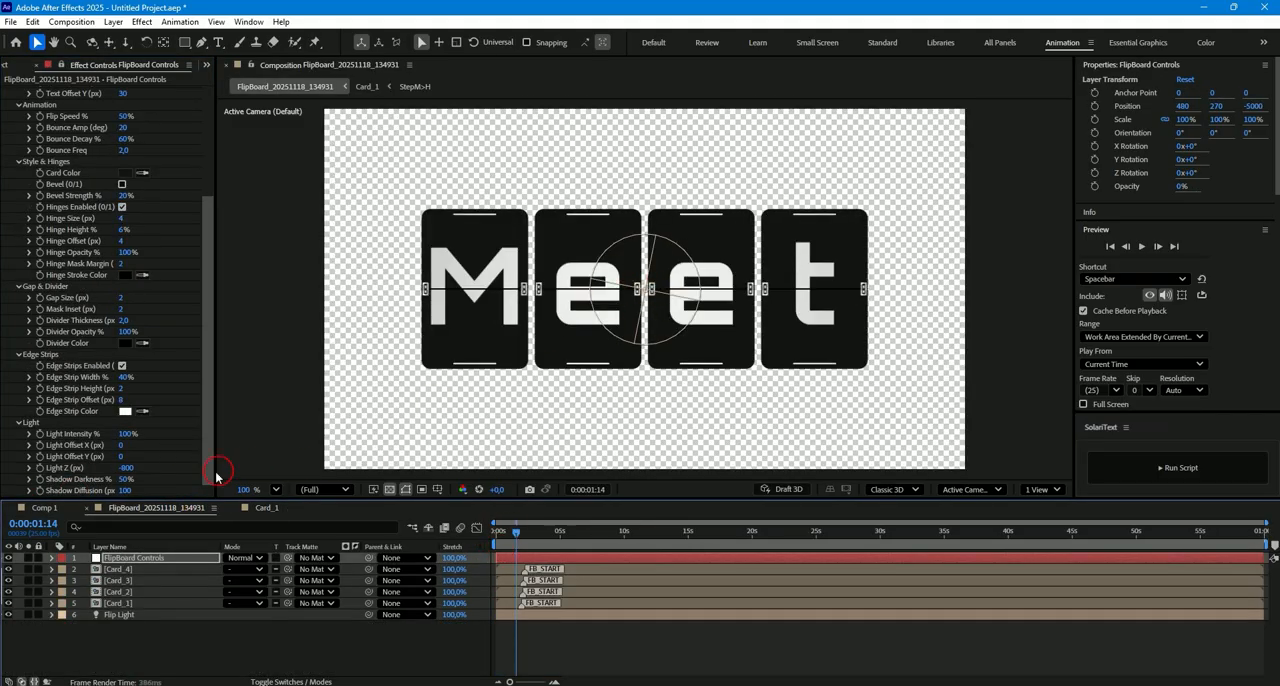
left_click_drag(124, 452, 145, 447)
key("ctrl+z")
left_click(127, 467)
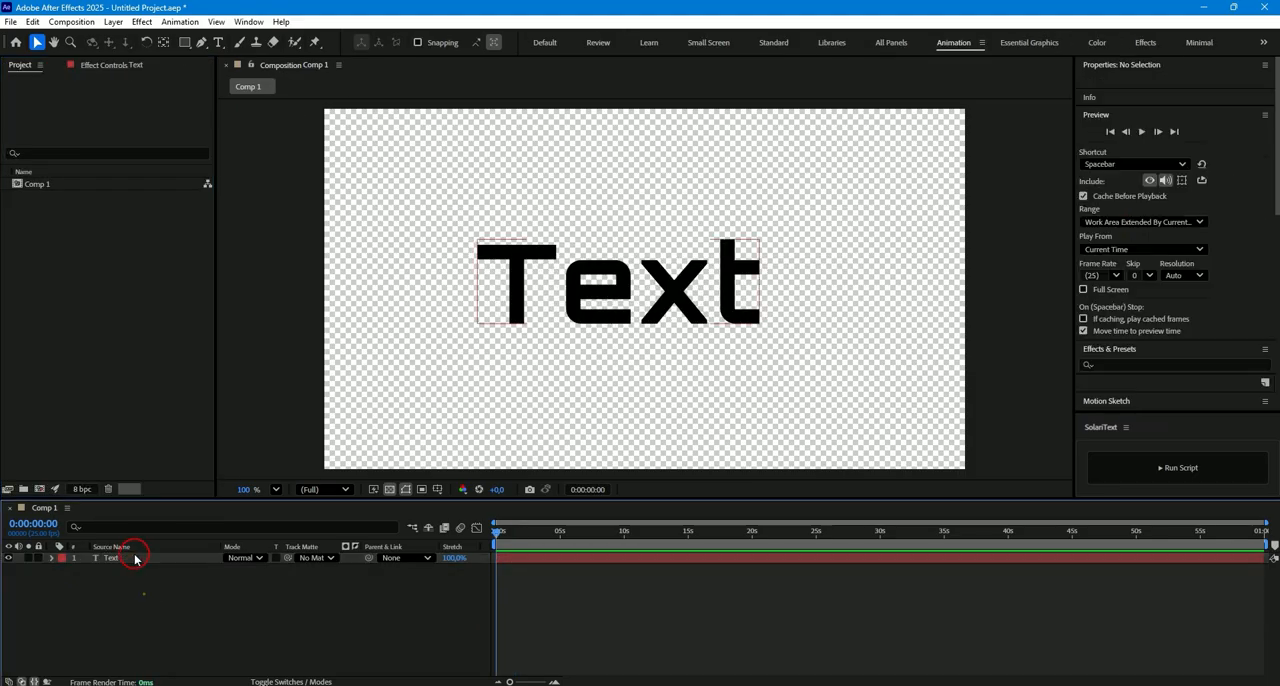
- Replace the content of the text layer in Comp 1 with "14-30" and keep the layer selected
left_click(134, 558)
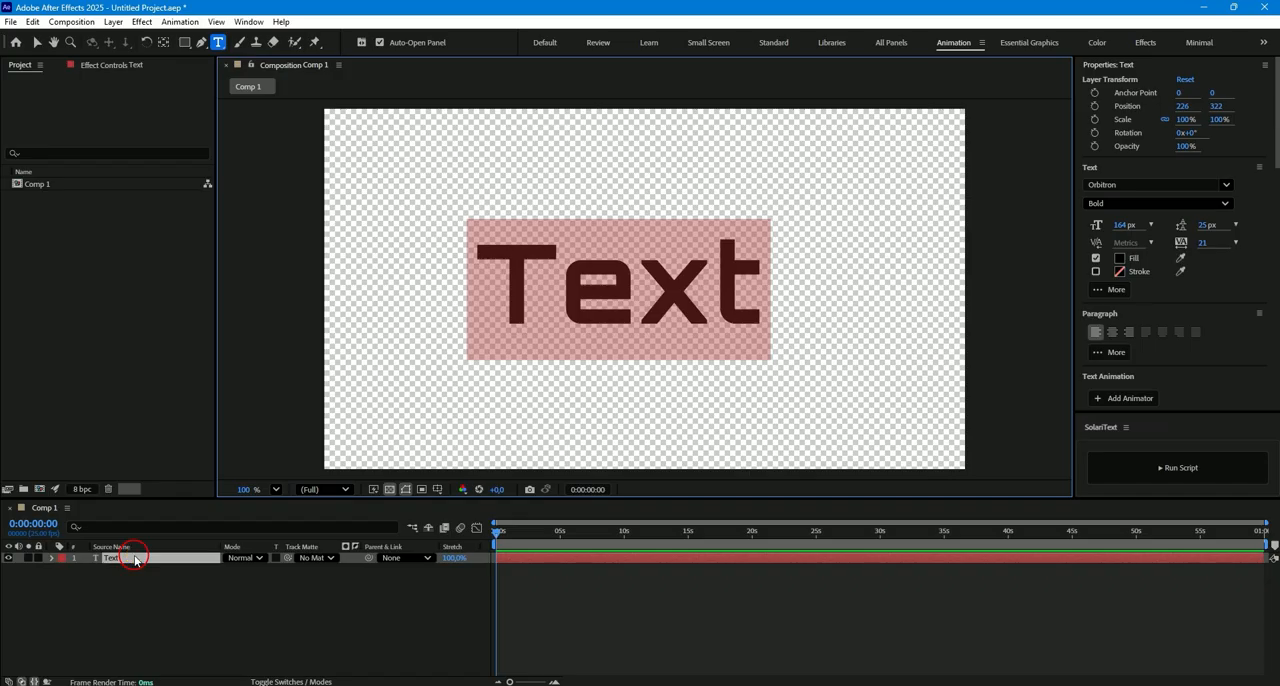
type("14-30")
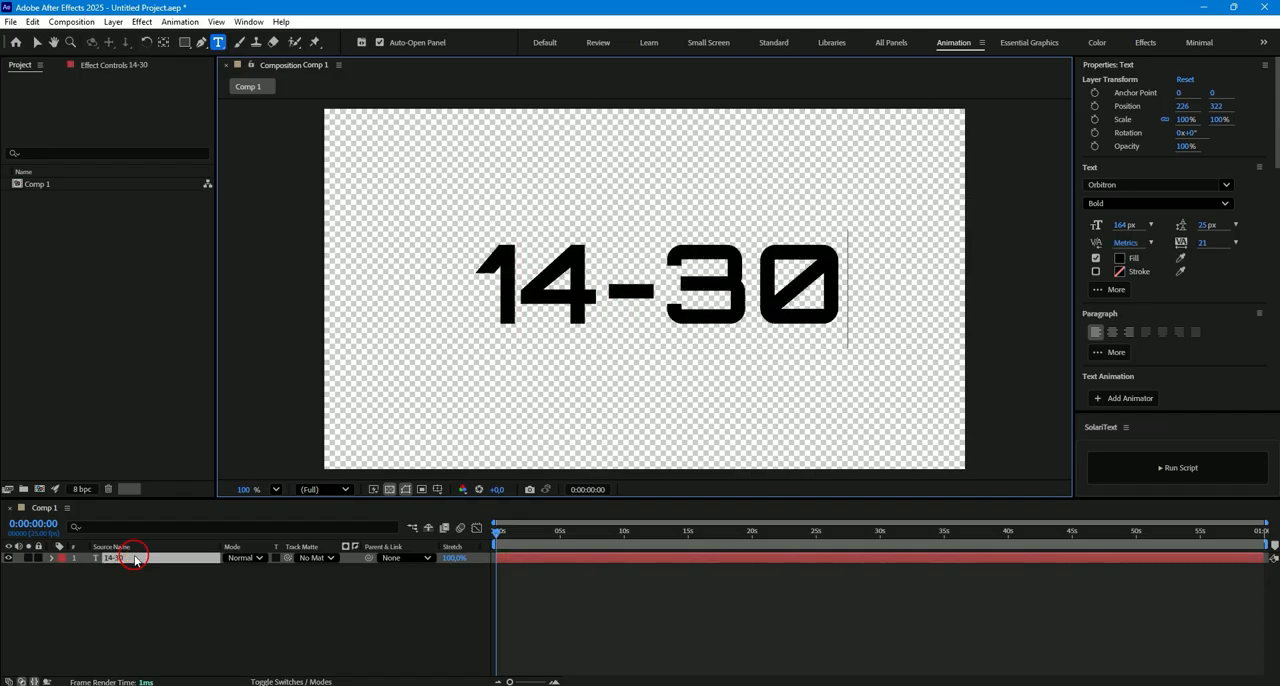
left_click(548, 632)
left_click(153, 562)
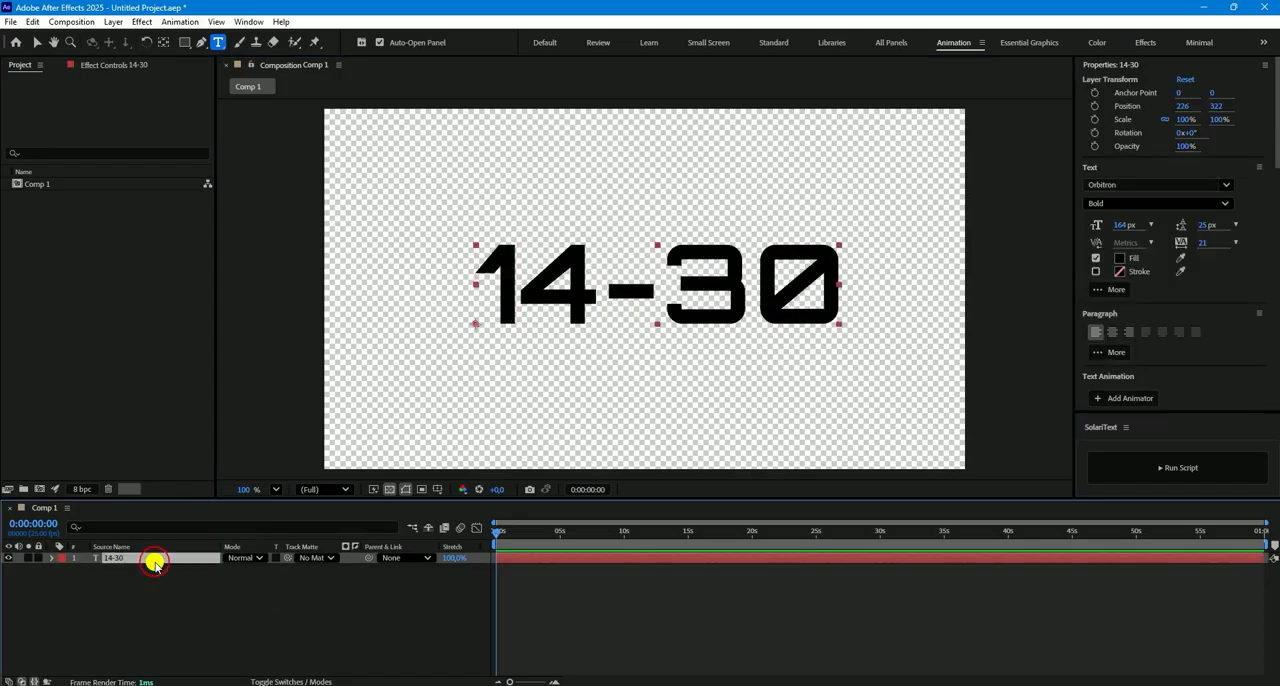
- Run the SolariText script on the 14-30 layer and set its start timing to Sequential
left_click(1179, 467)
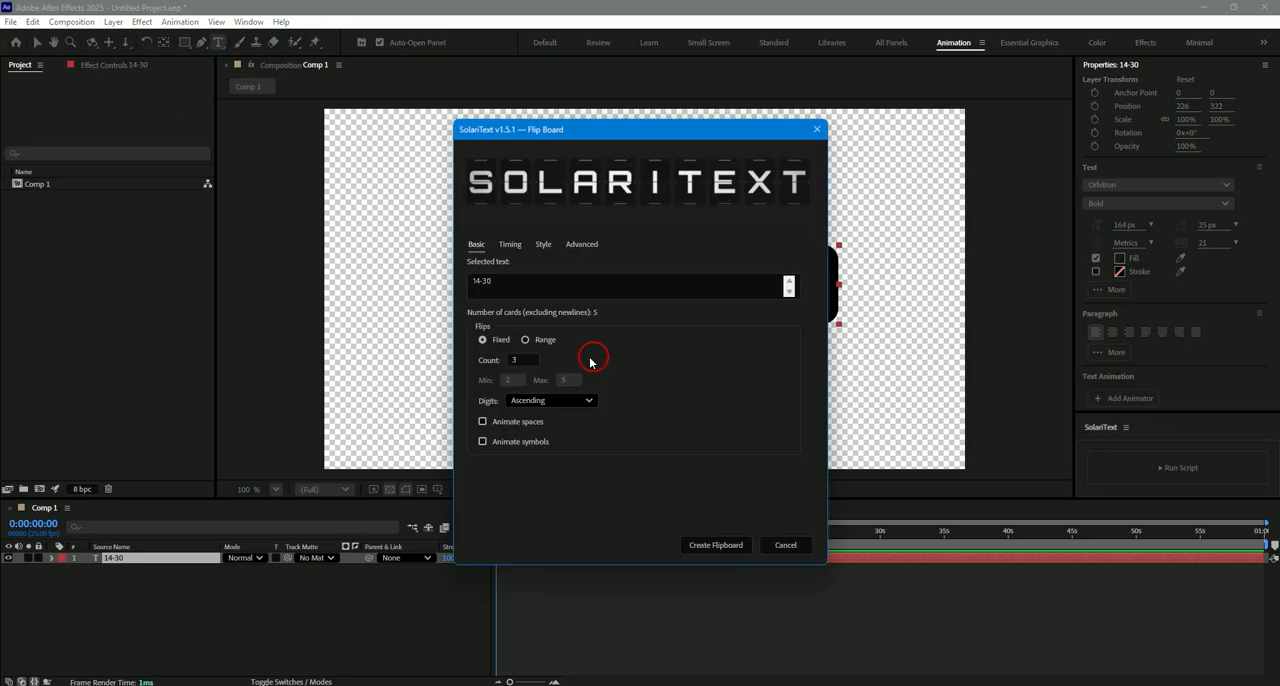
left_click(510, 244)
left_click(520, 277)
left_click(520, 299)
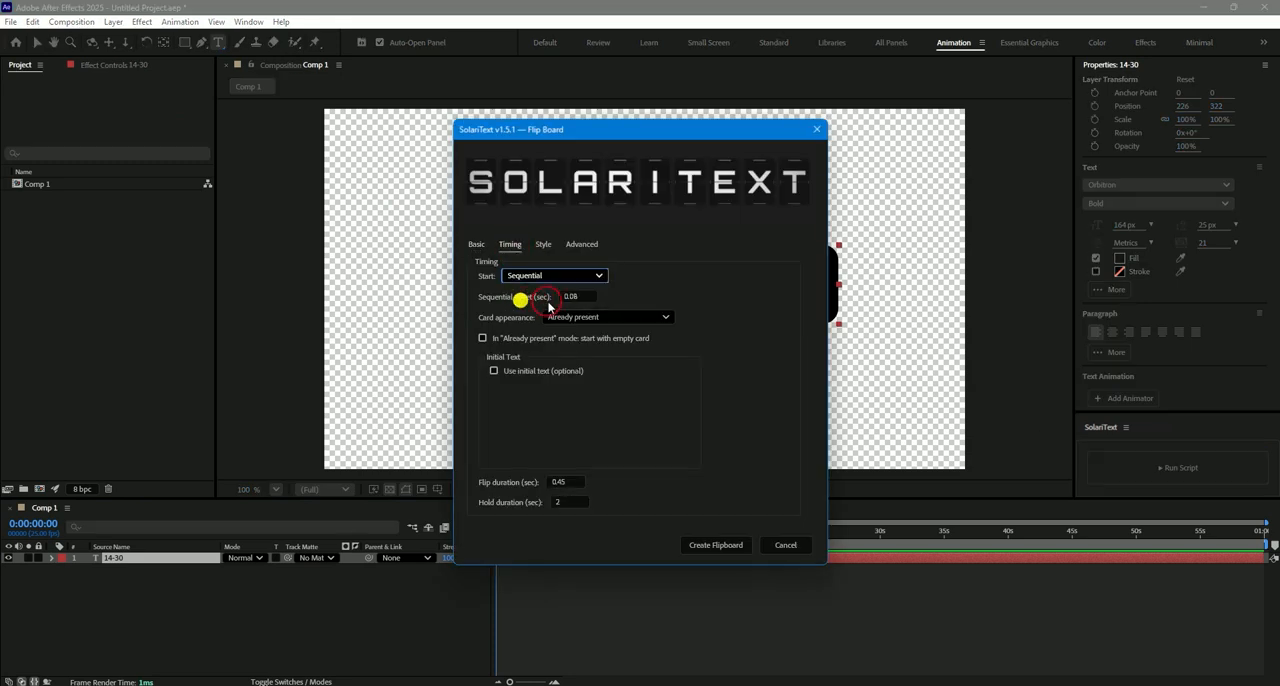
- Enable the initial text "08-26" with sequential digit animation and create the flipboard
left_click(512, 371)
left_click(510, 417)
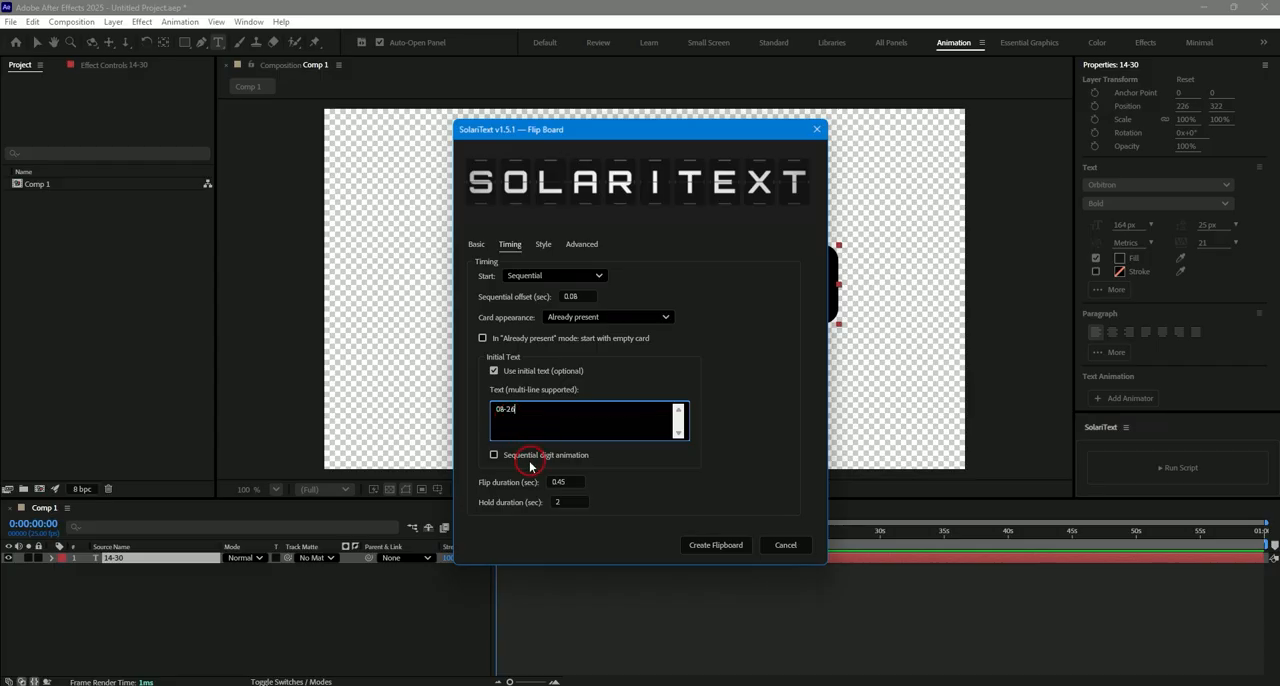
left_click(493, 456)
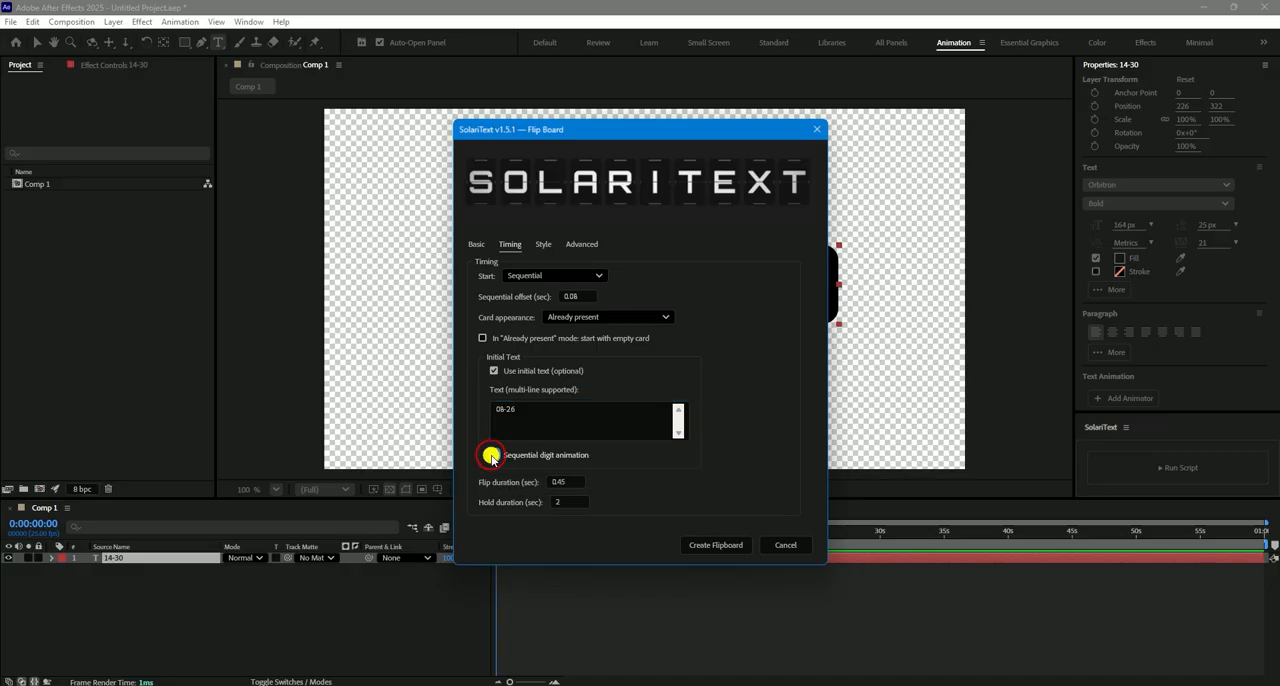
left_click(714, 545)
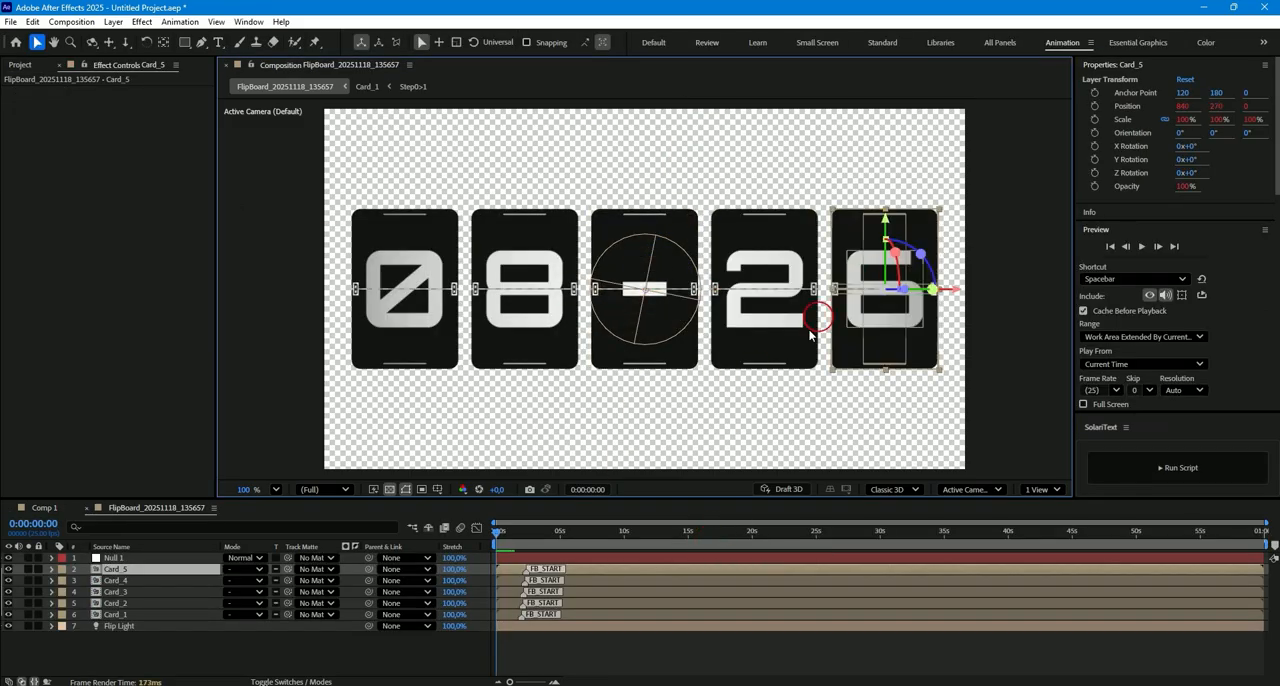
left_click(566, 656)
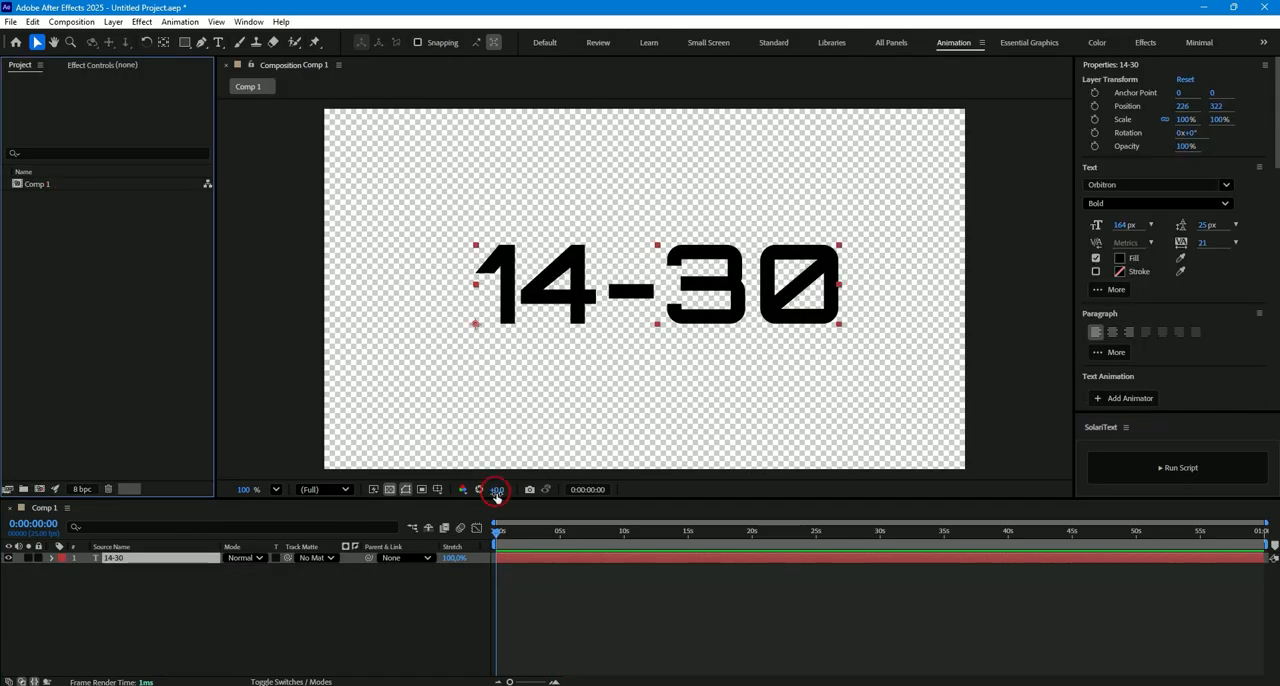
- Replace the content of the 14-30 text layer with "134"
double_click(522, 557)
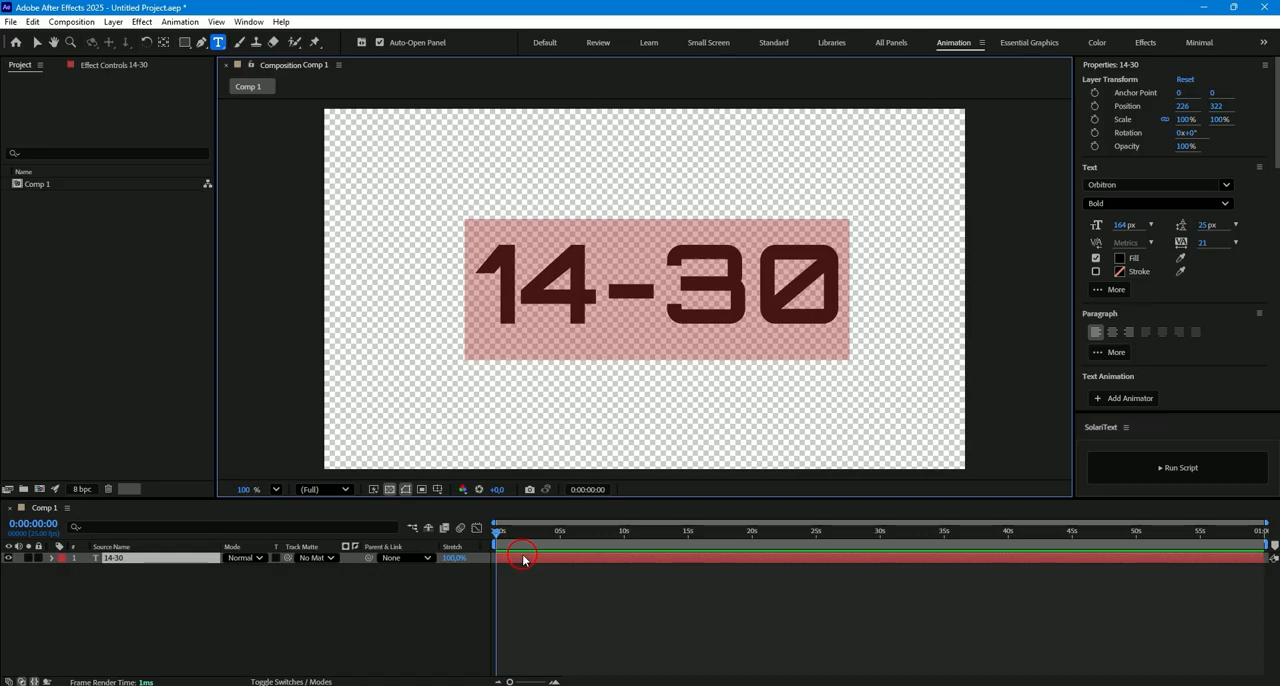
type("134")
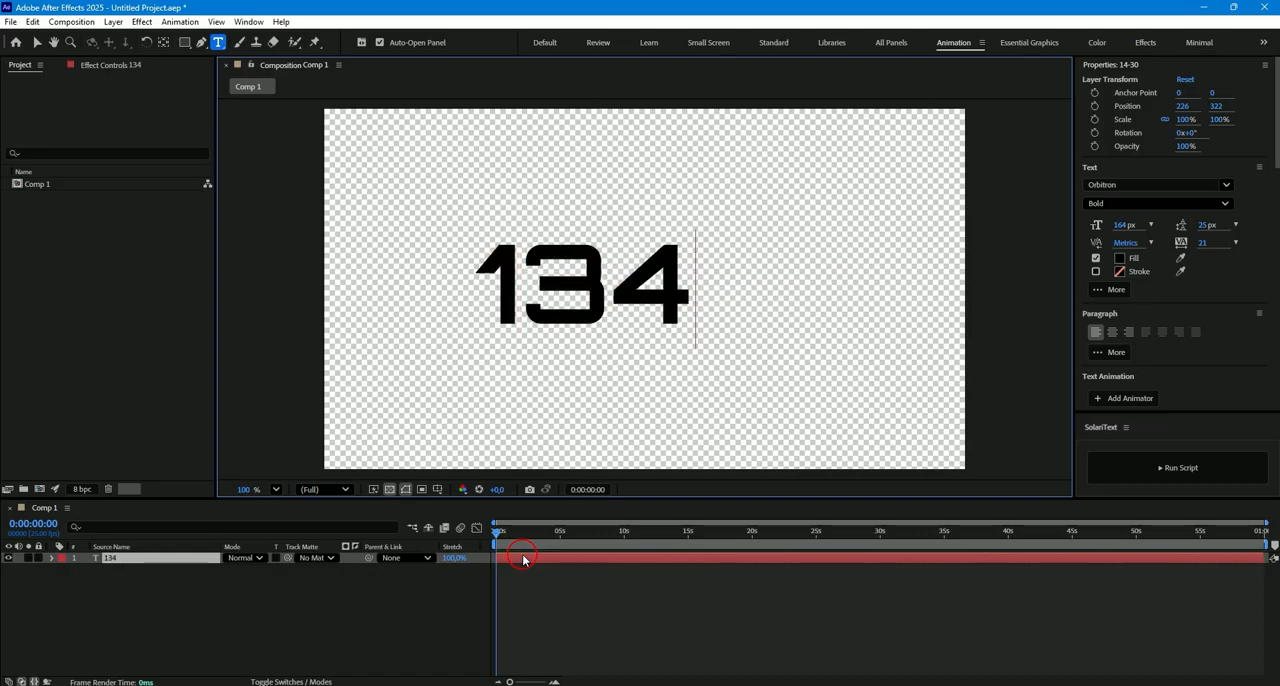
left_click(35, 44)
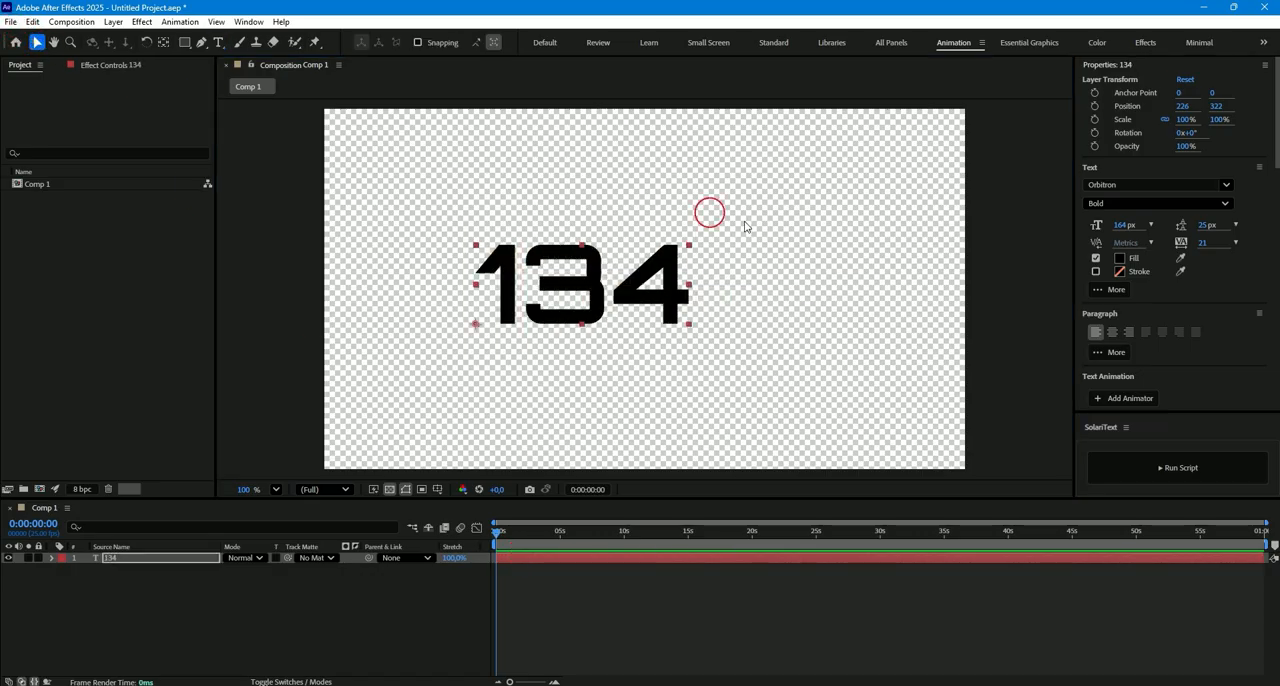
- Run the SolariText script on the 134 layer and choose the Sequential start timing
left_click(1141, 460)
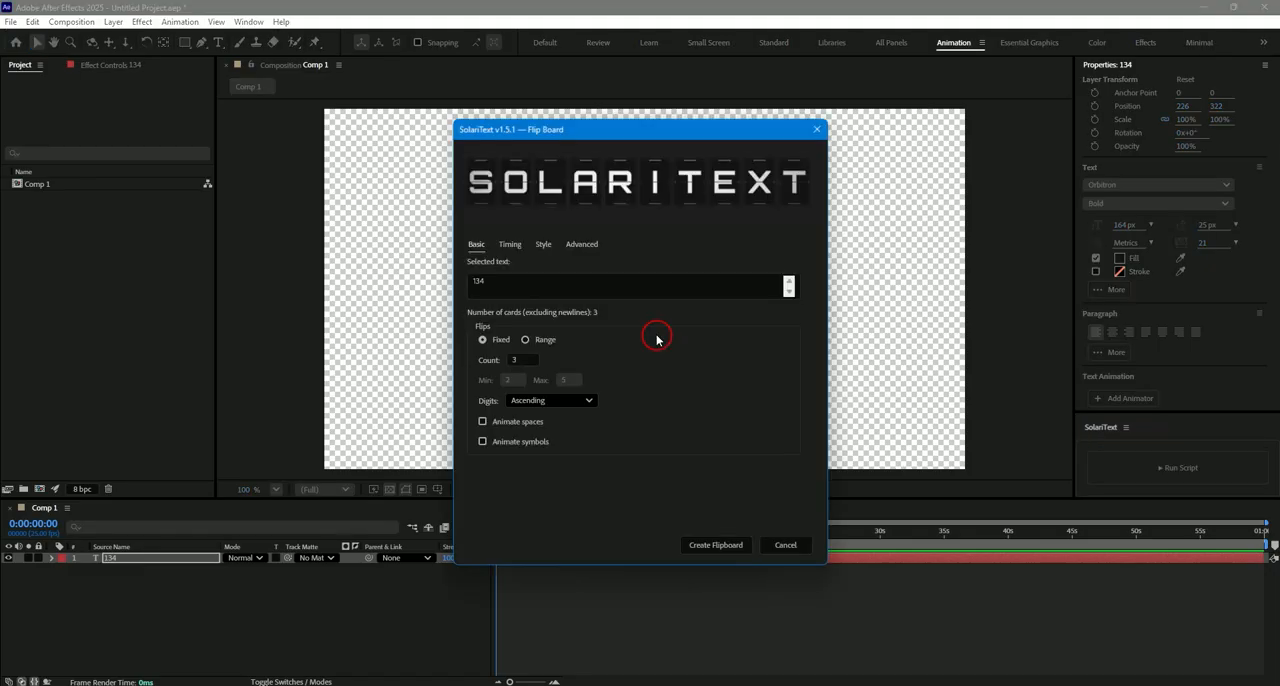
left_click(517, 246)
left_click(523, 278)
left_click(524, 292)
- Use "148" as initial text with sequential digit animation, create the flipboard, and stop its preview
left_click(525, 370)
left_click(523, 414)
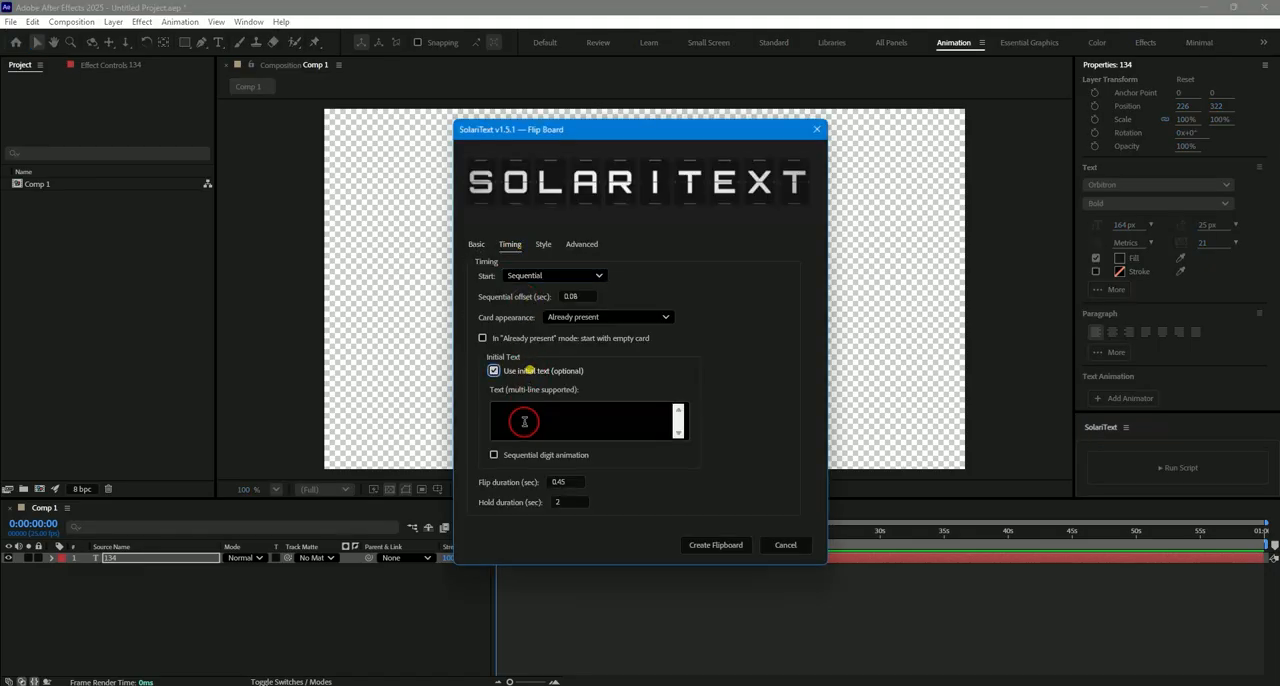
type("148")
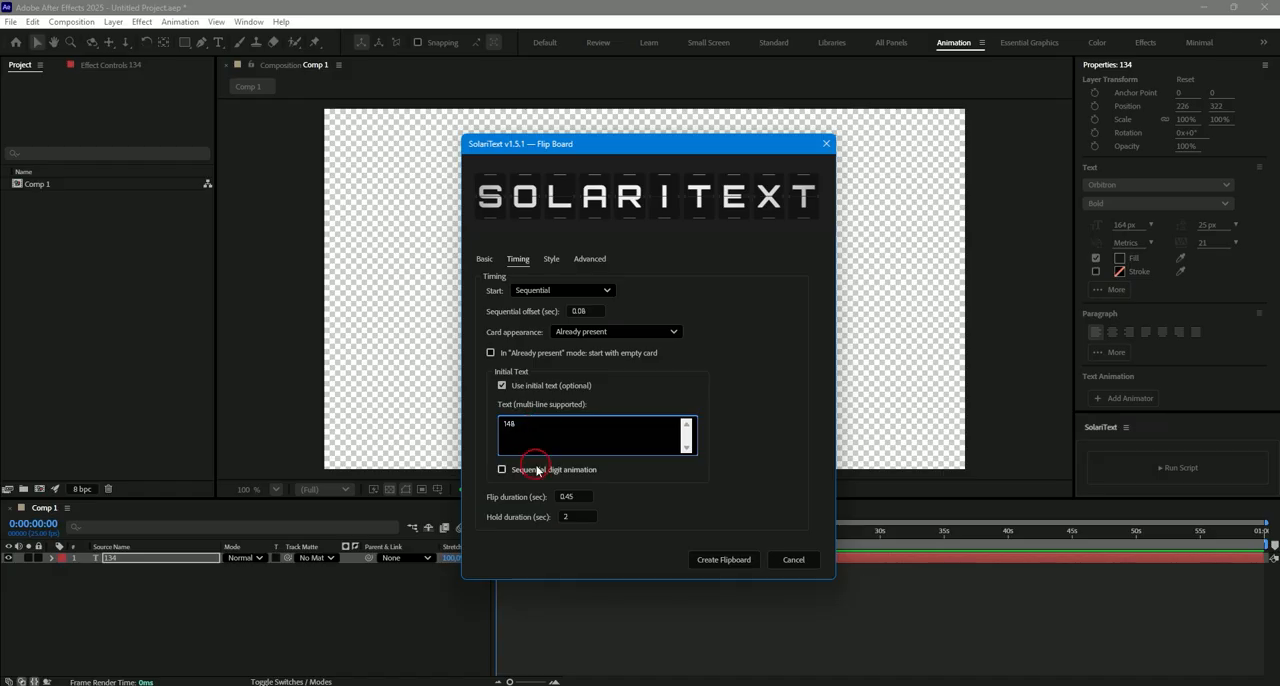
left_click(502, 469)
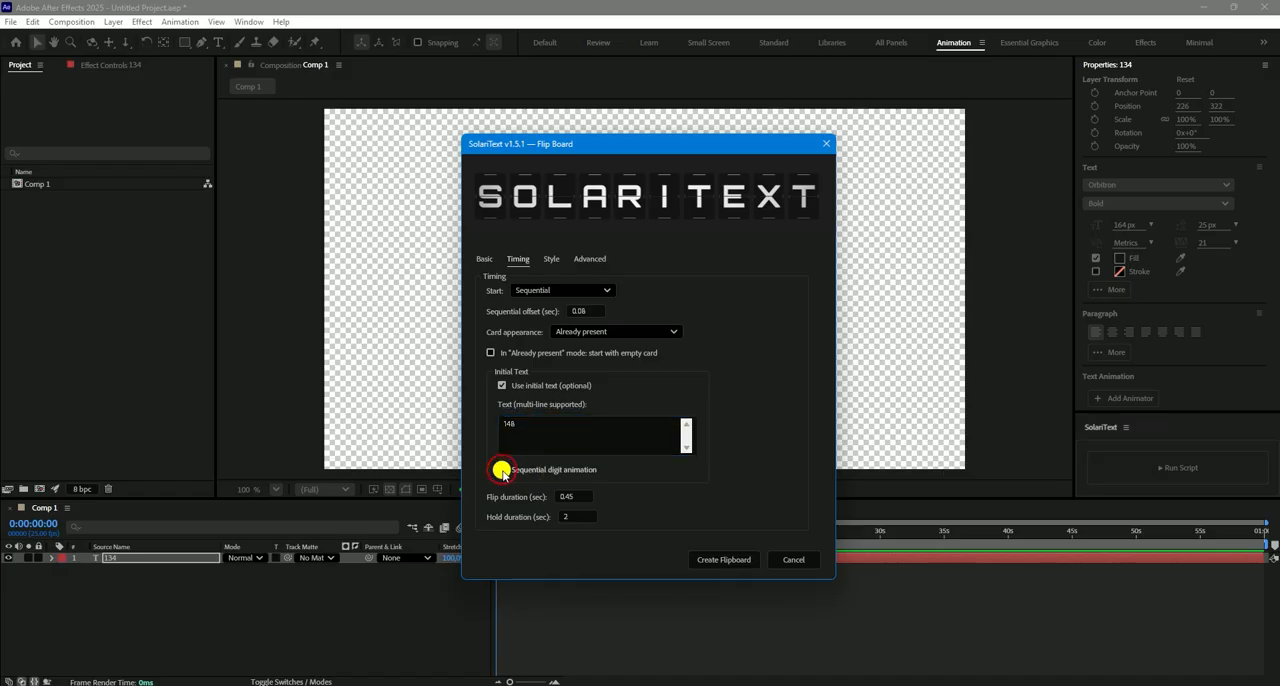
left_click(736, 563)
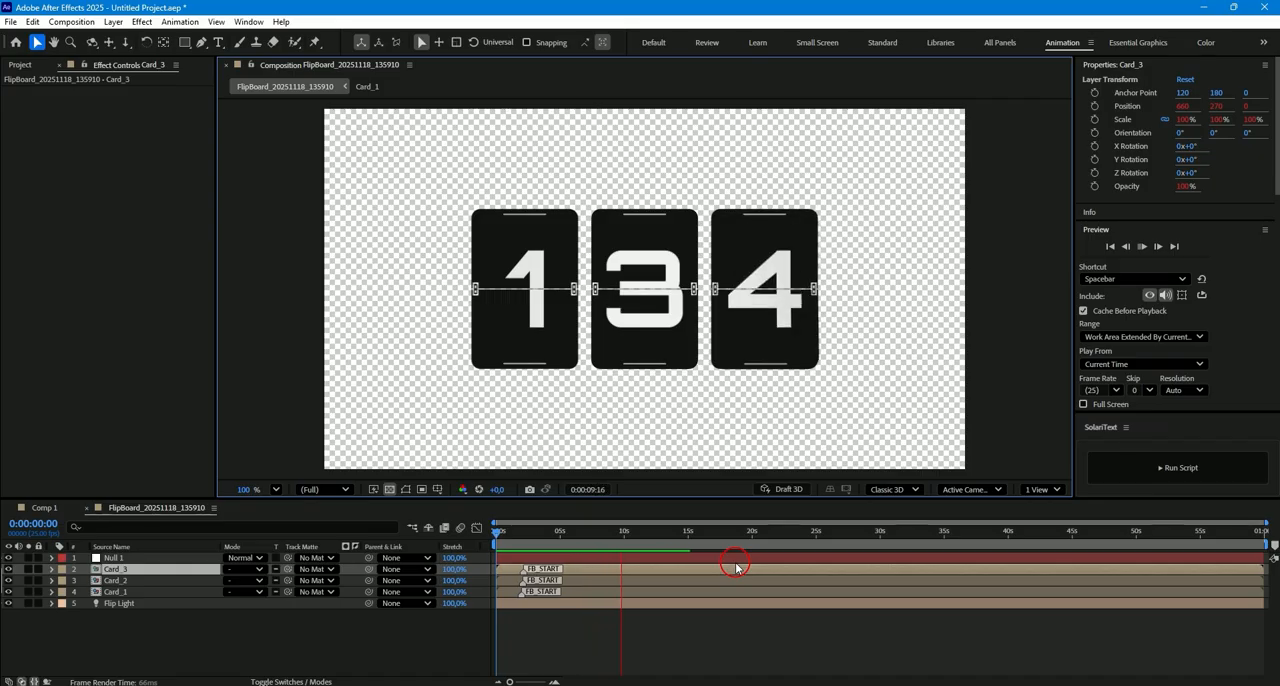
key("space")
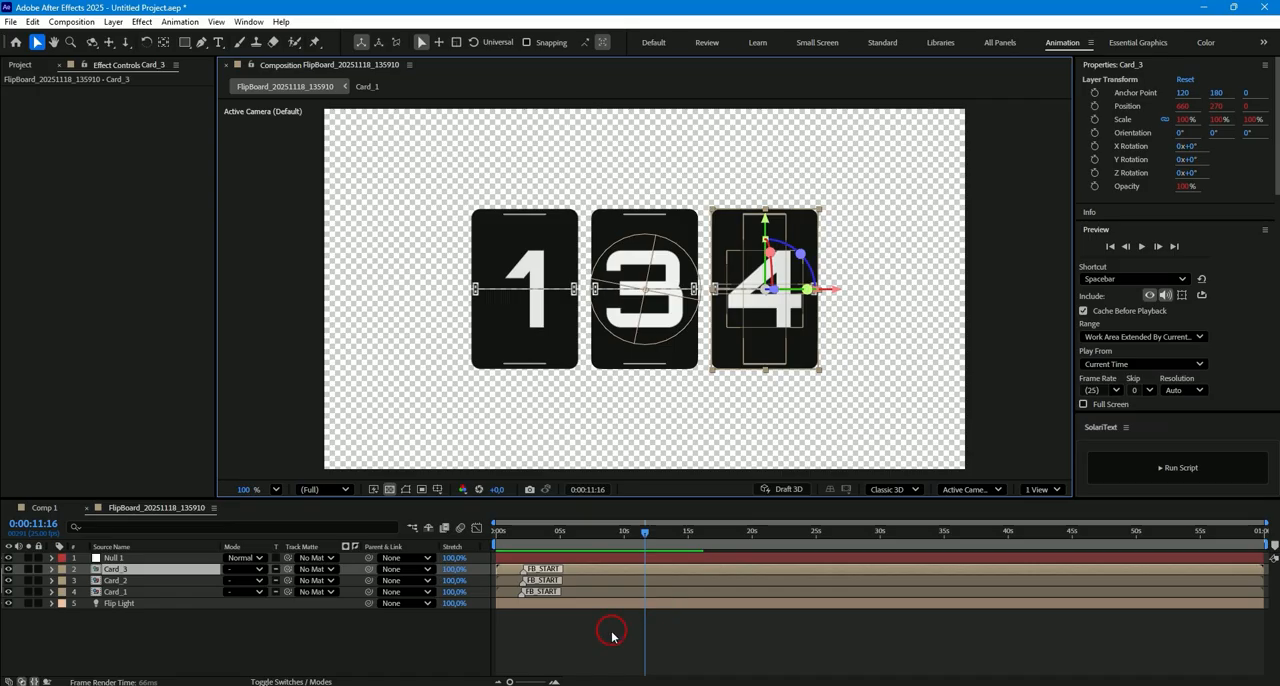
left_click(612, 636)
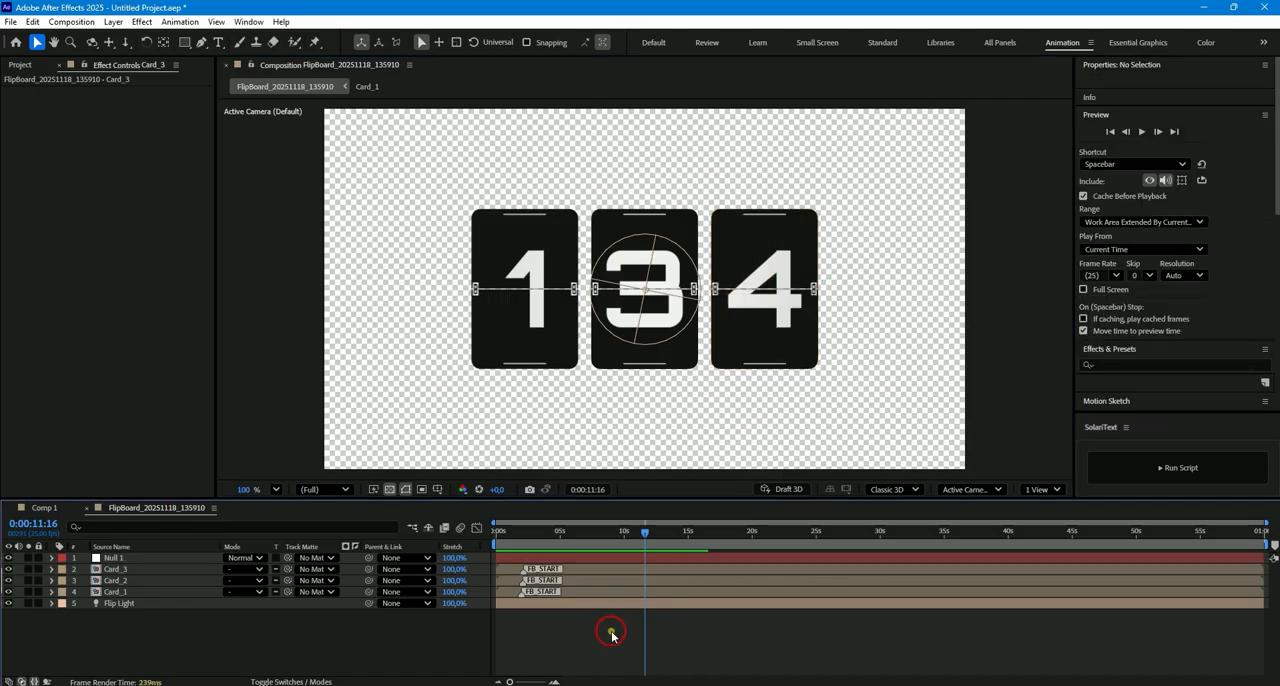